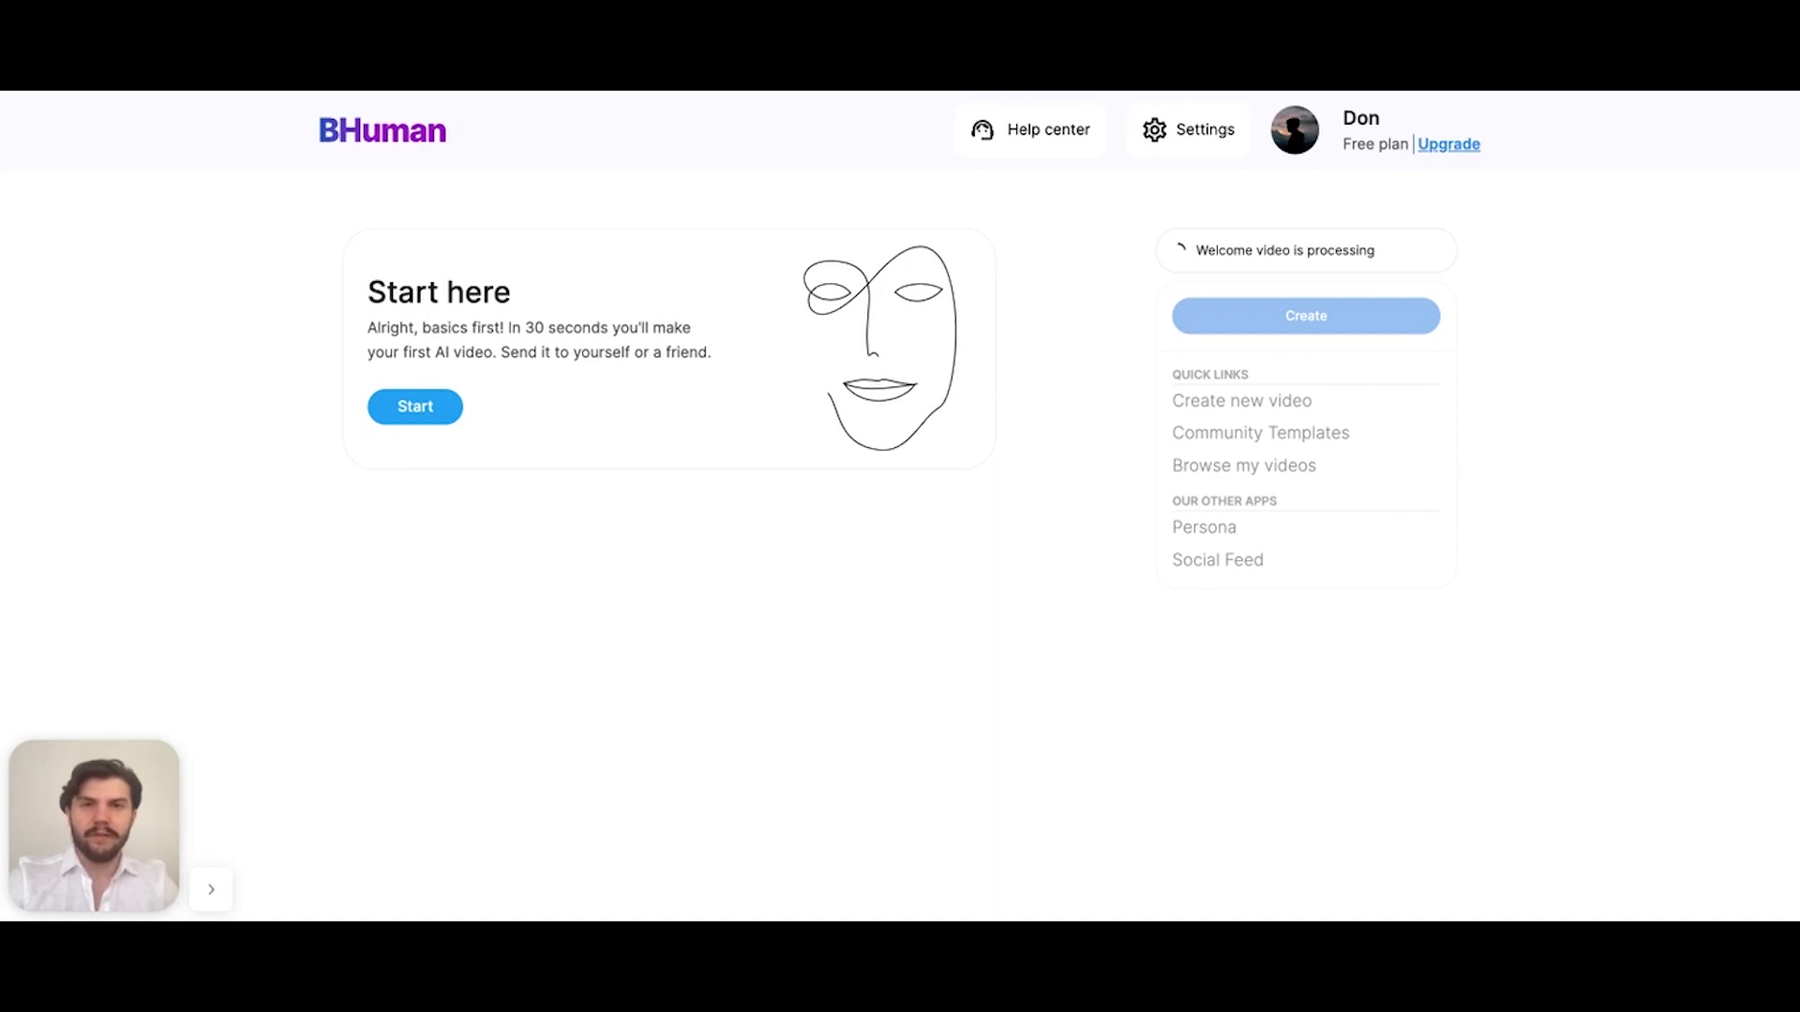
Start the first AI video walkthrough and acknowledge the template and variables explanations
click(436, 409)
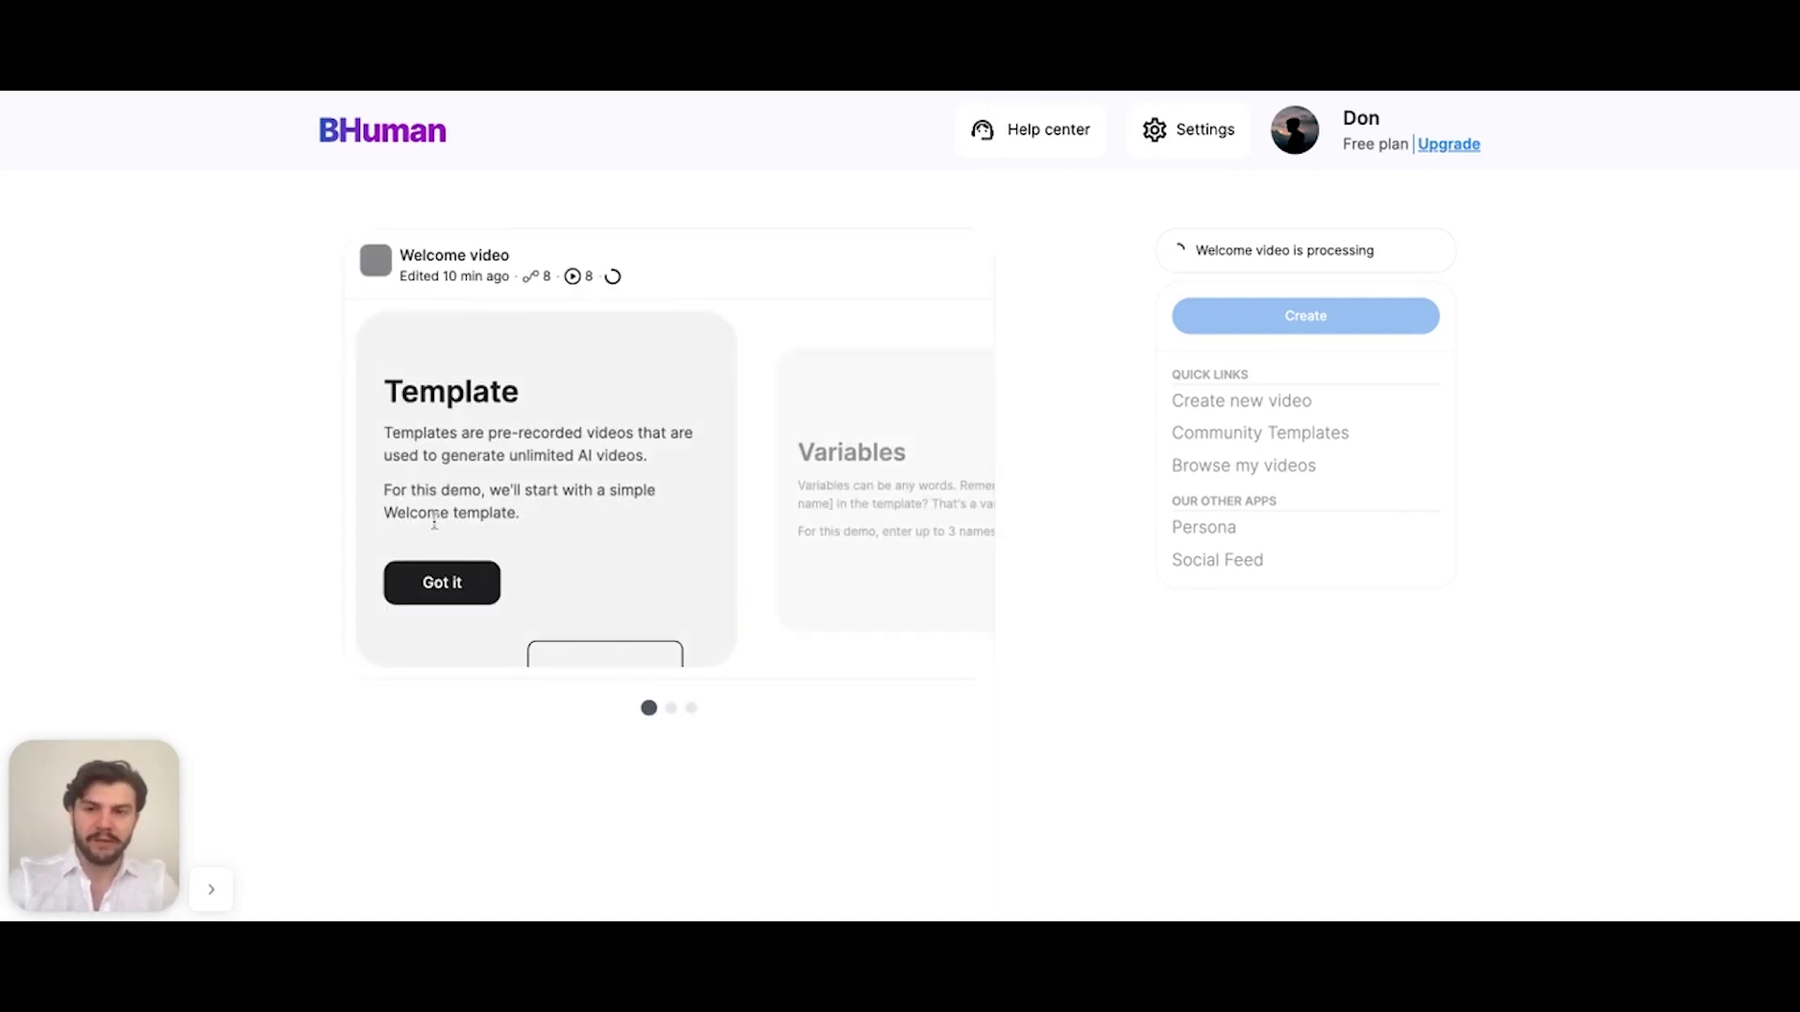
click(442, 582)
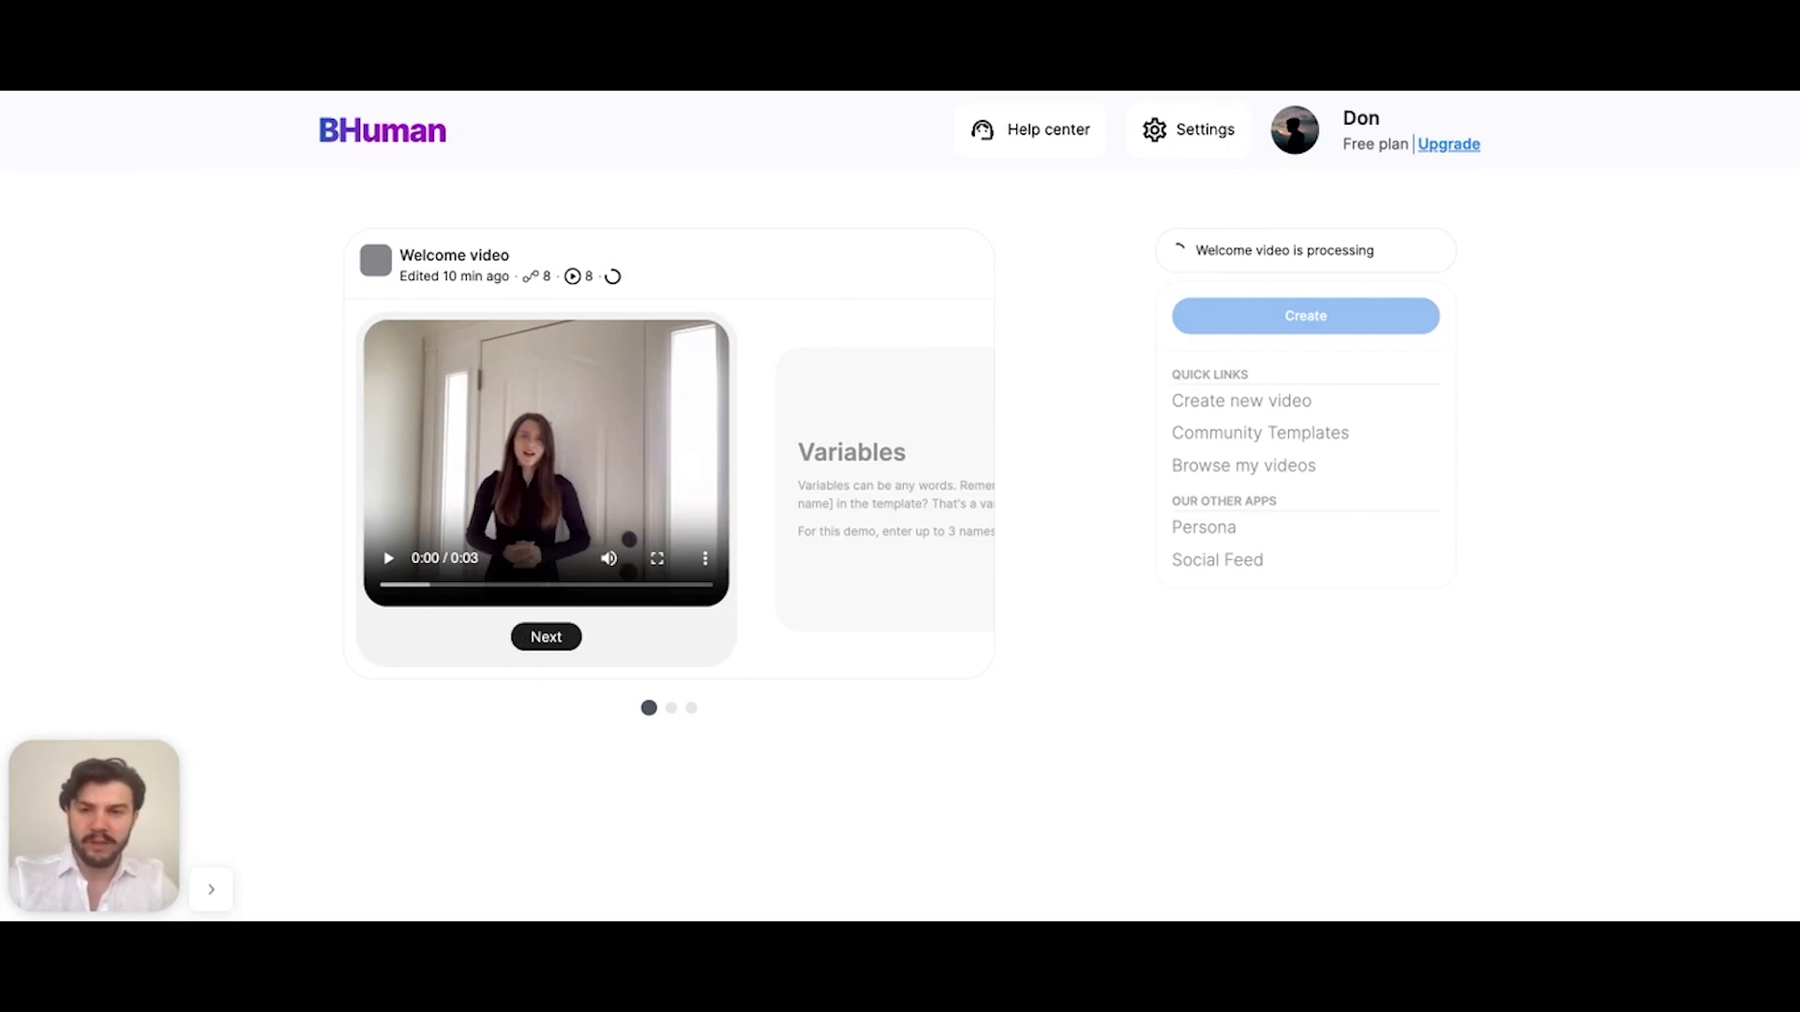
click(536, 635)
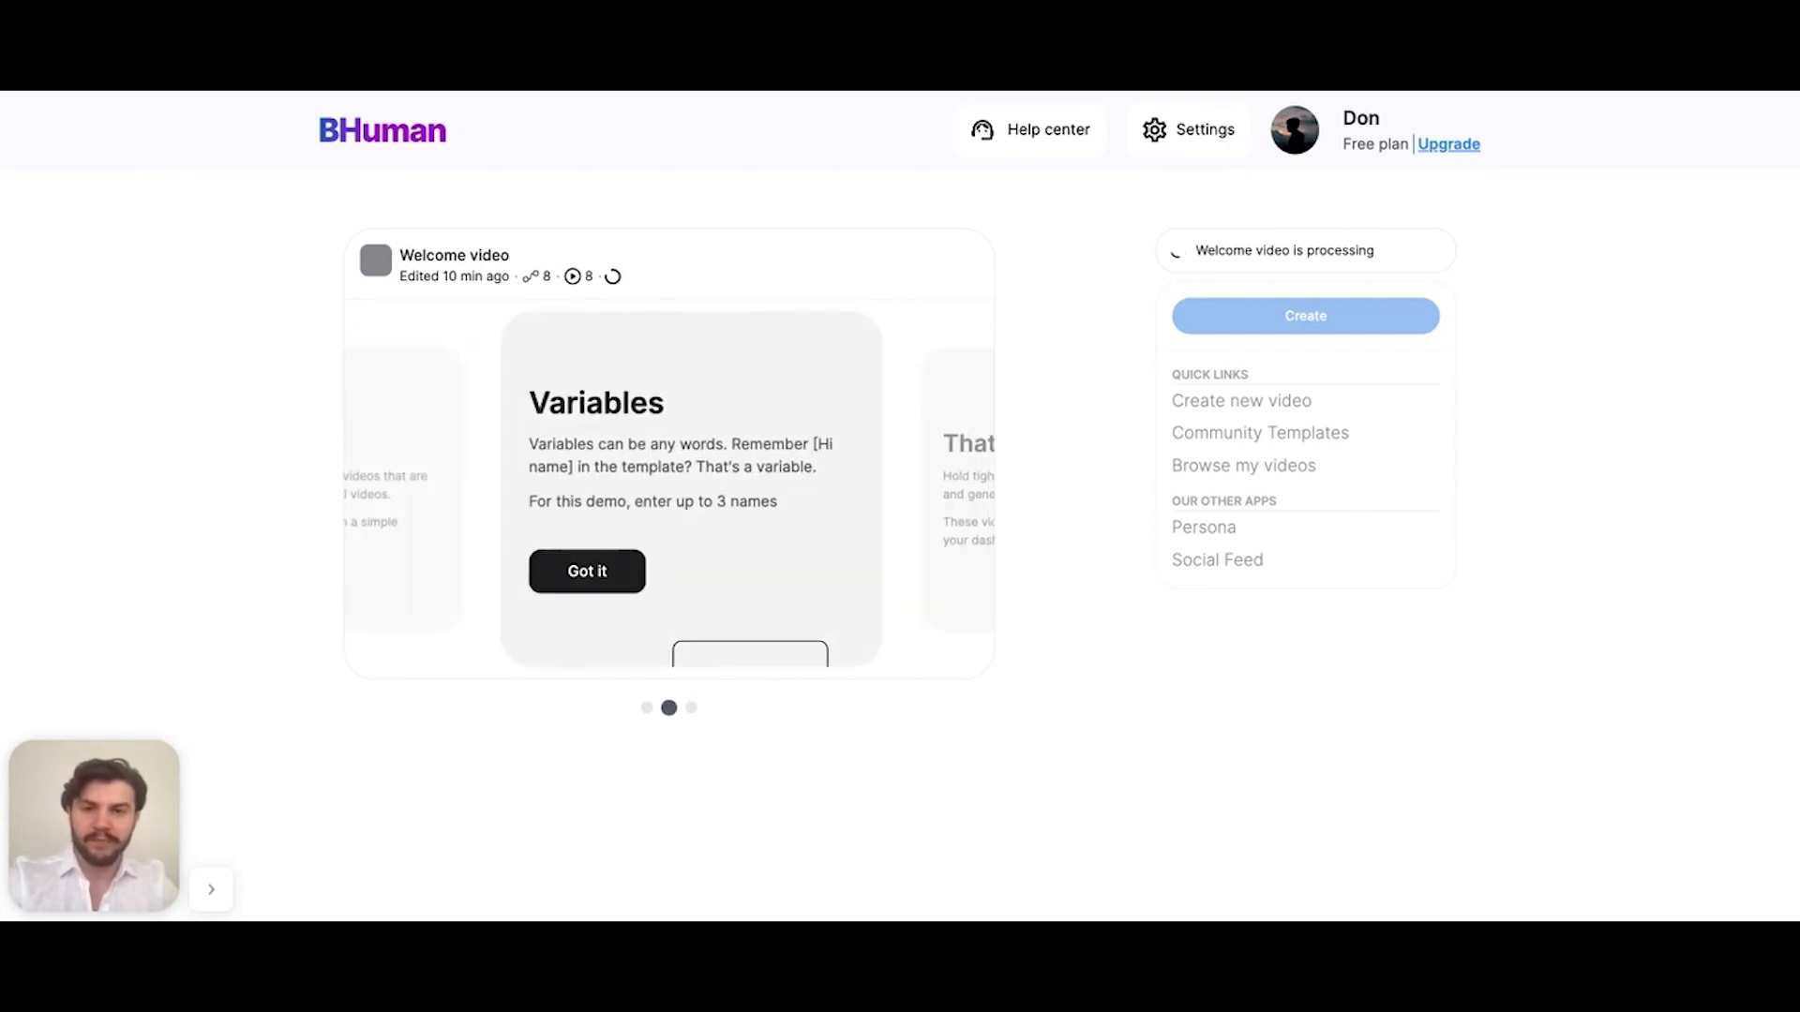
click(572, 587)
Enter three comma-separated sample first names as variables and confirm to create the campaign
click(656, 487)
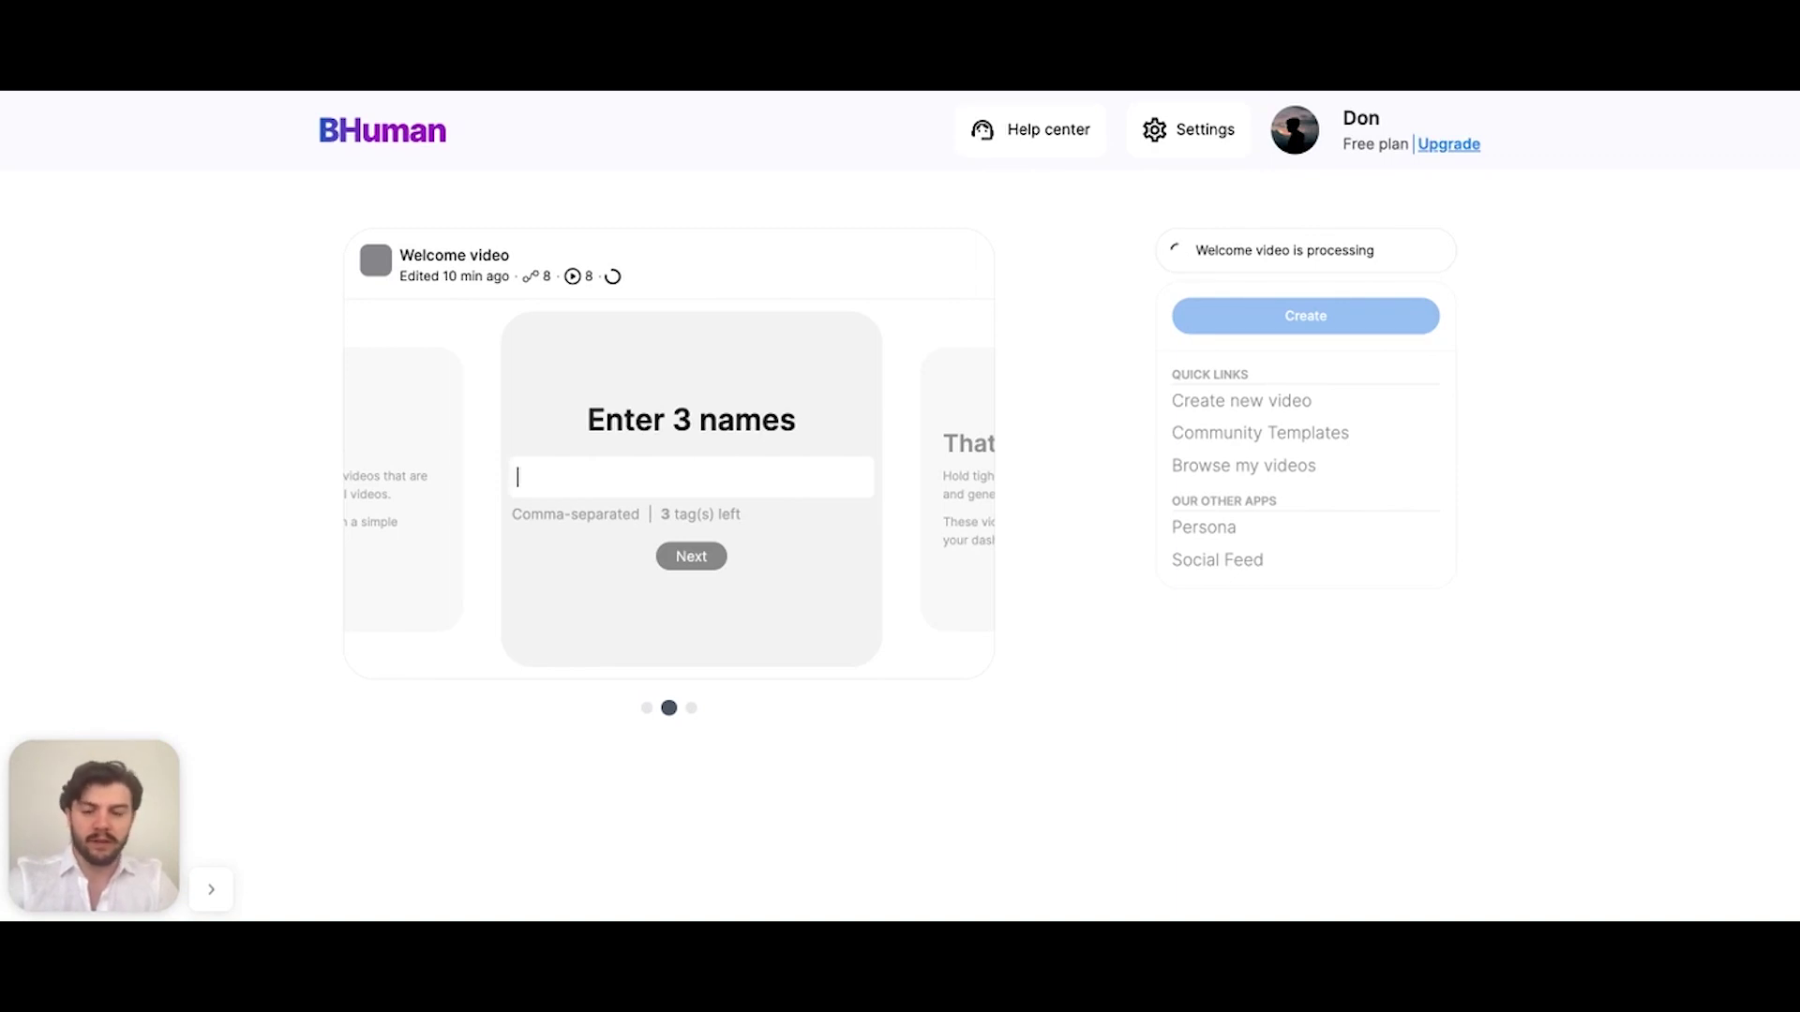
text(megan,kyle,giovanni)
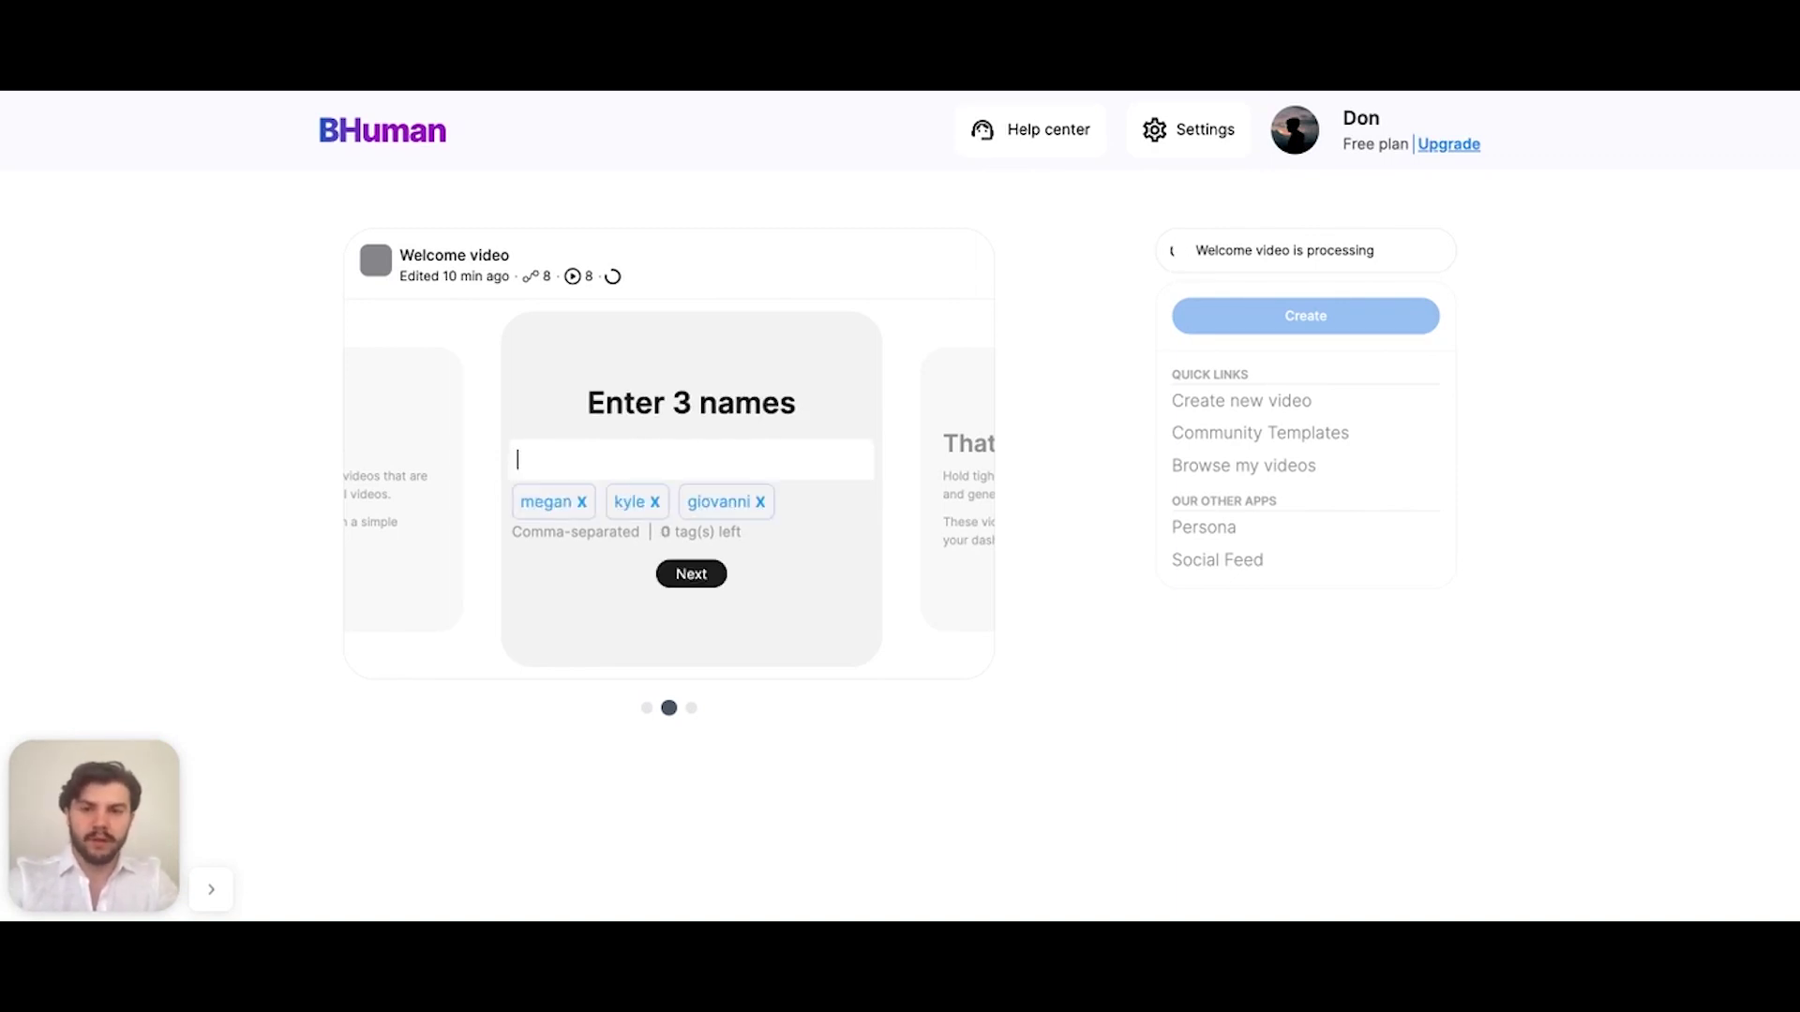
click(709, 571)
click(699, 588)
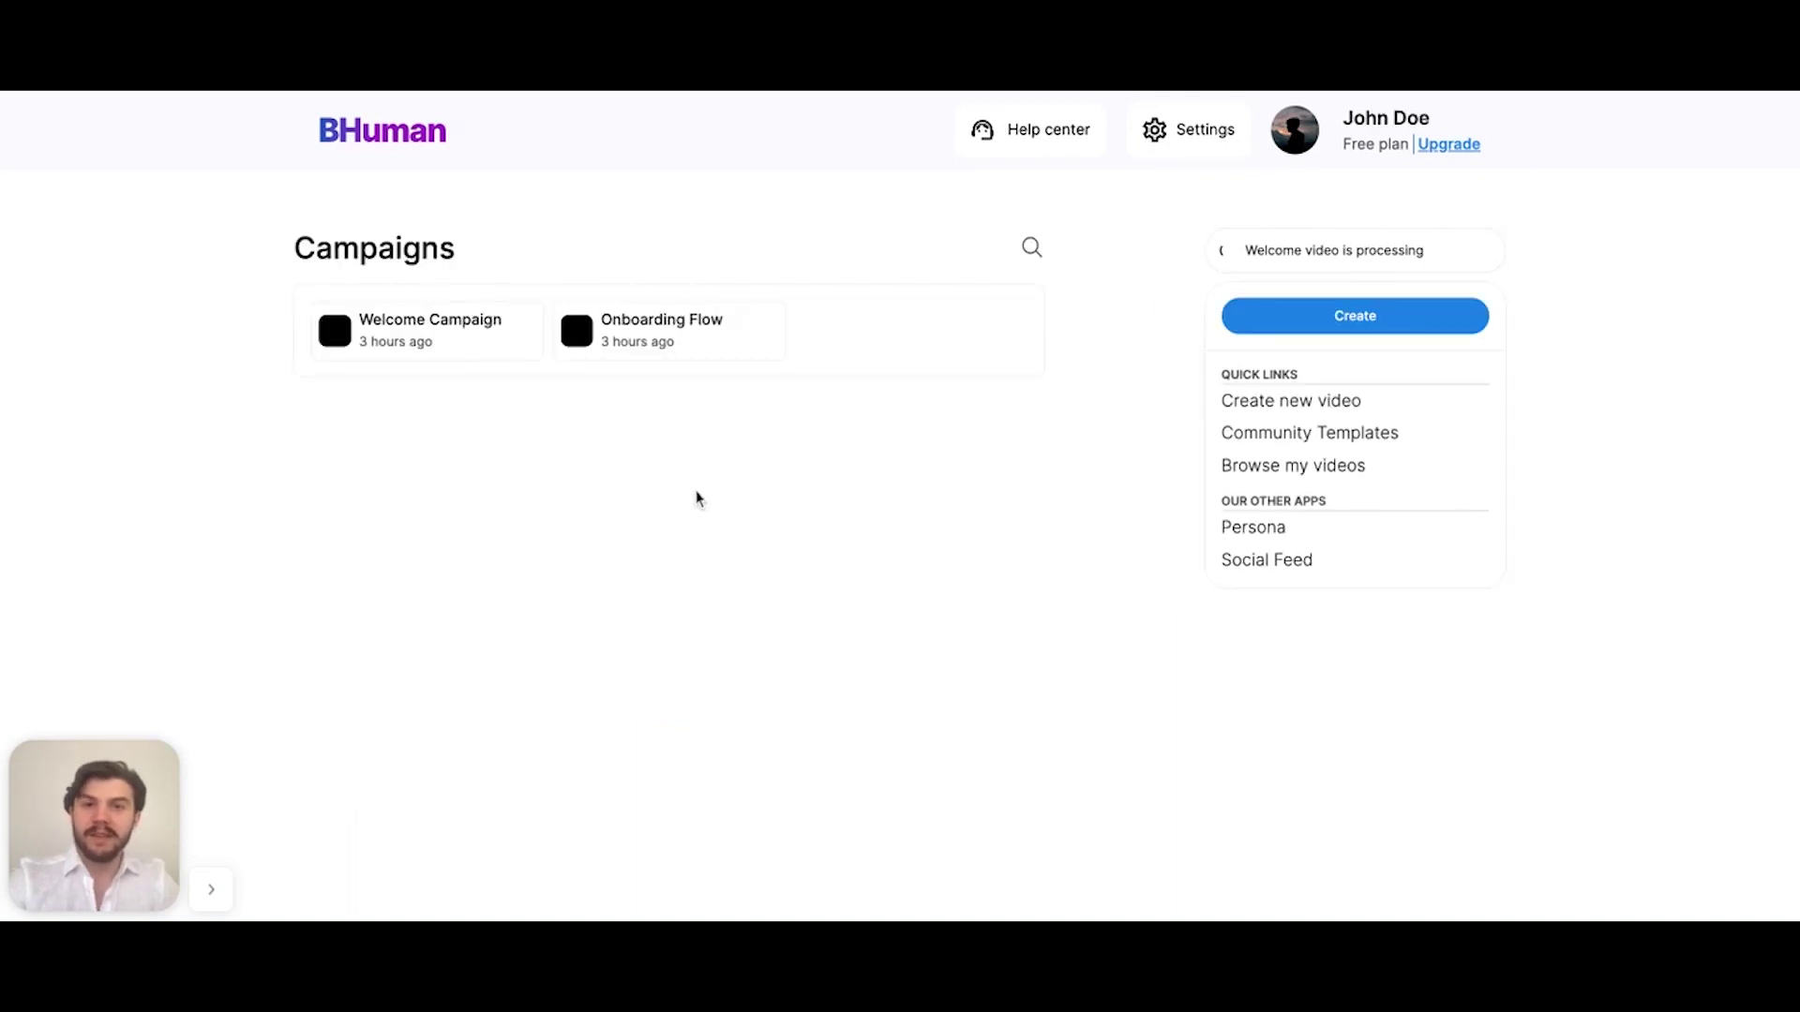
Review the Onboarding Flow campaign's videos, return to Campaigns, and start creating from a template
click(625, 350)
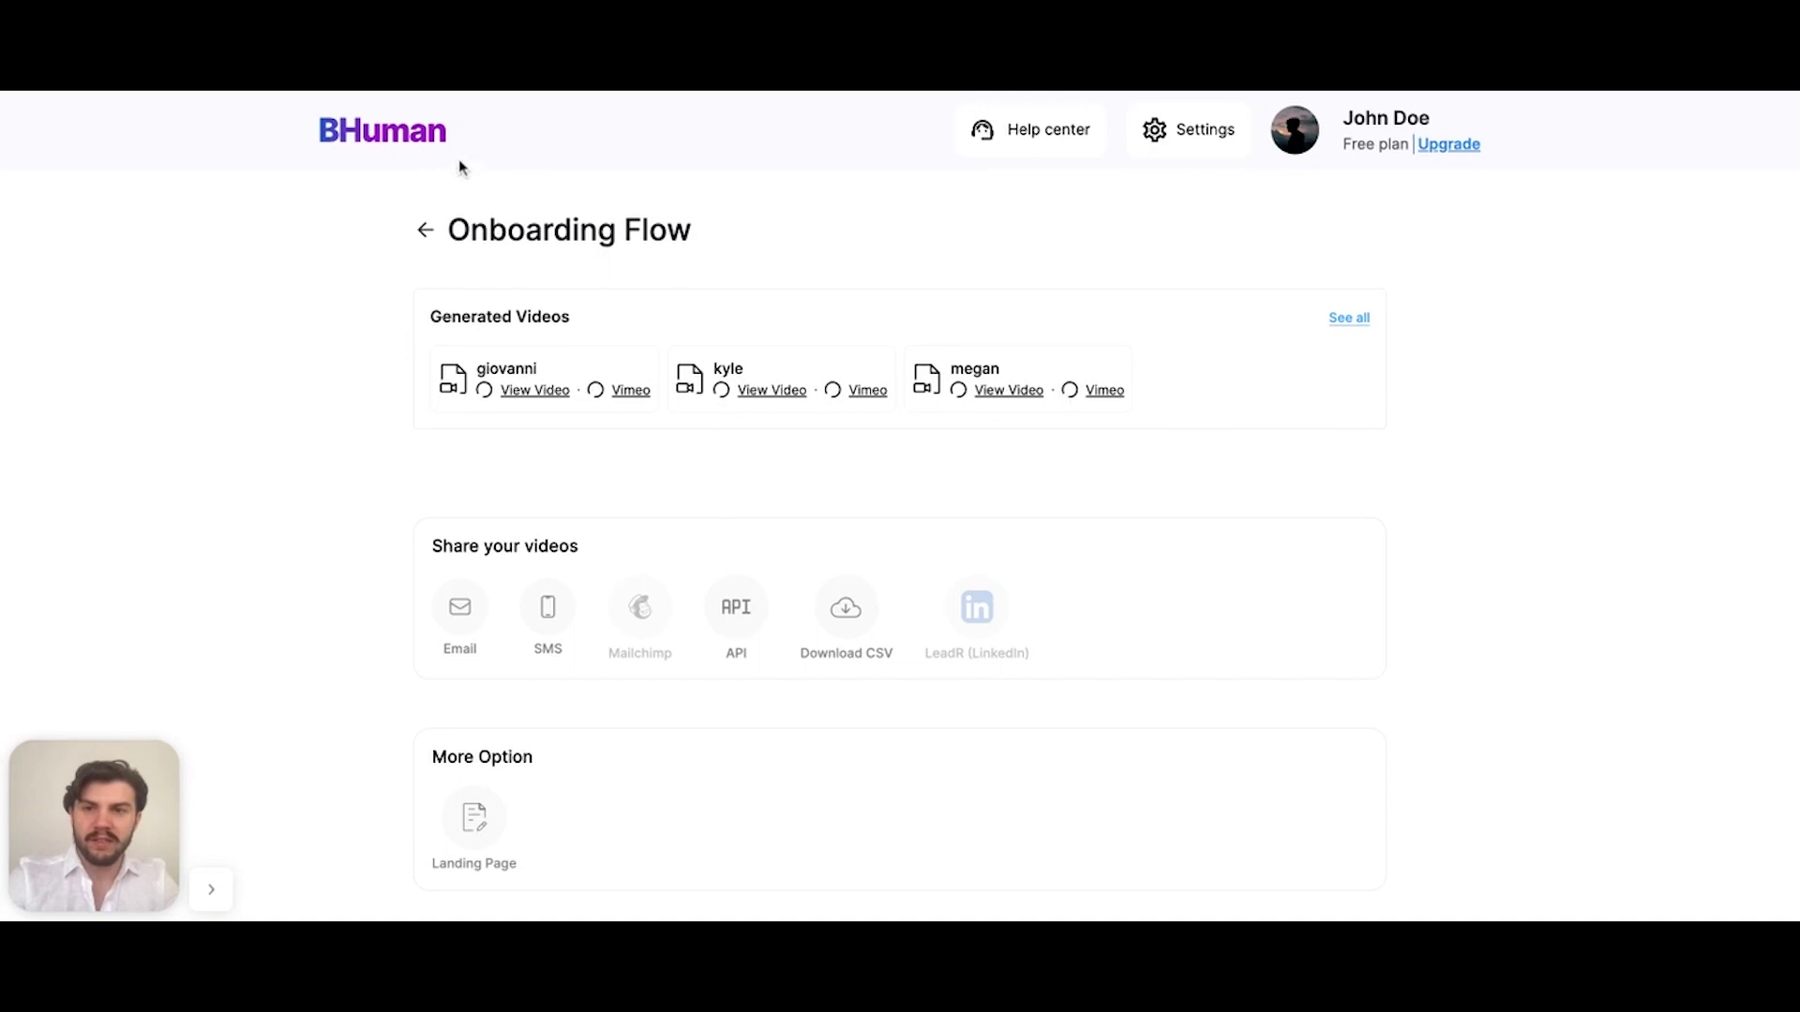
click(426, 148)
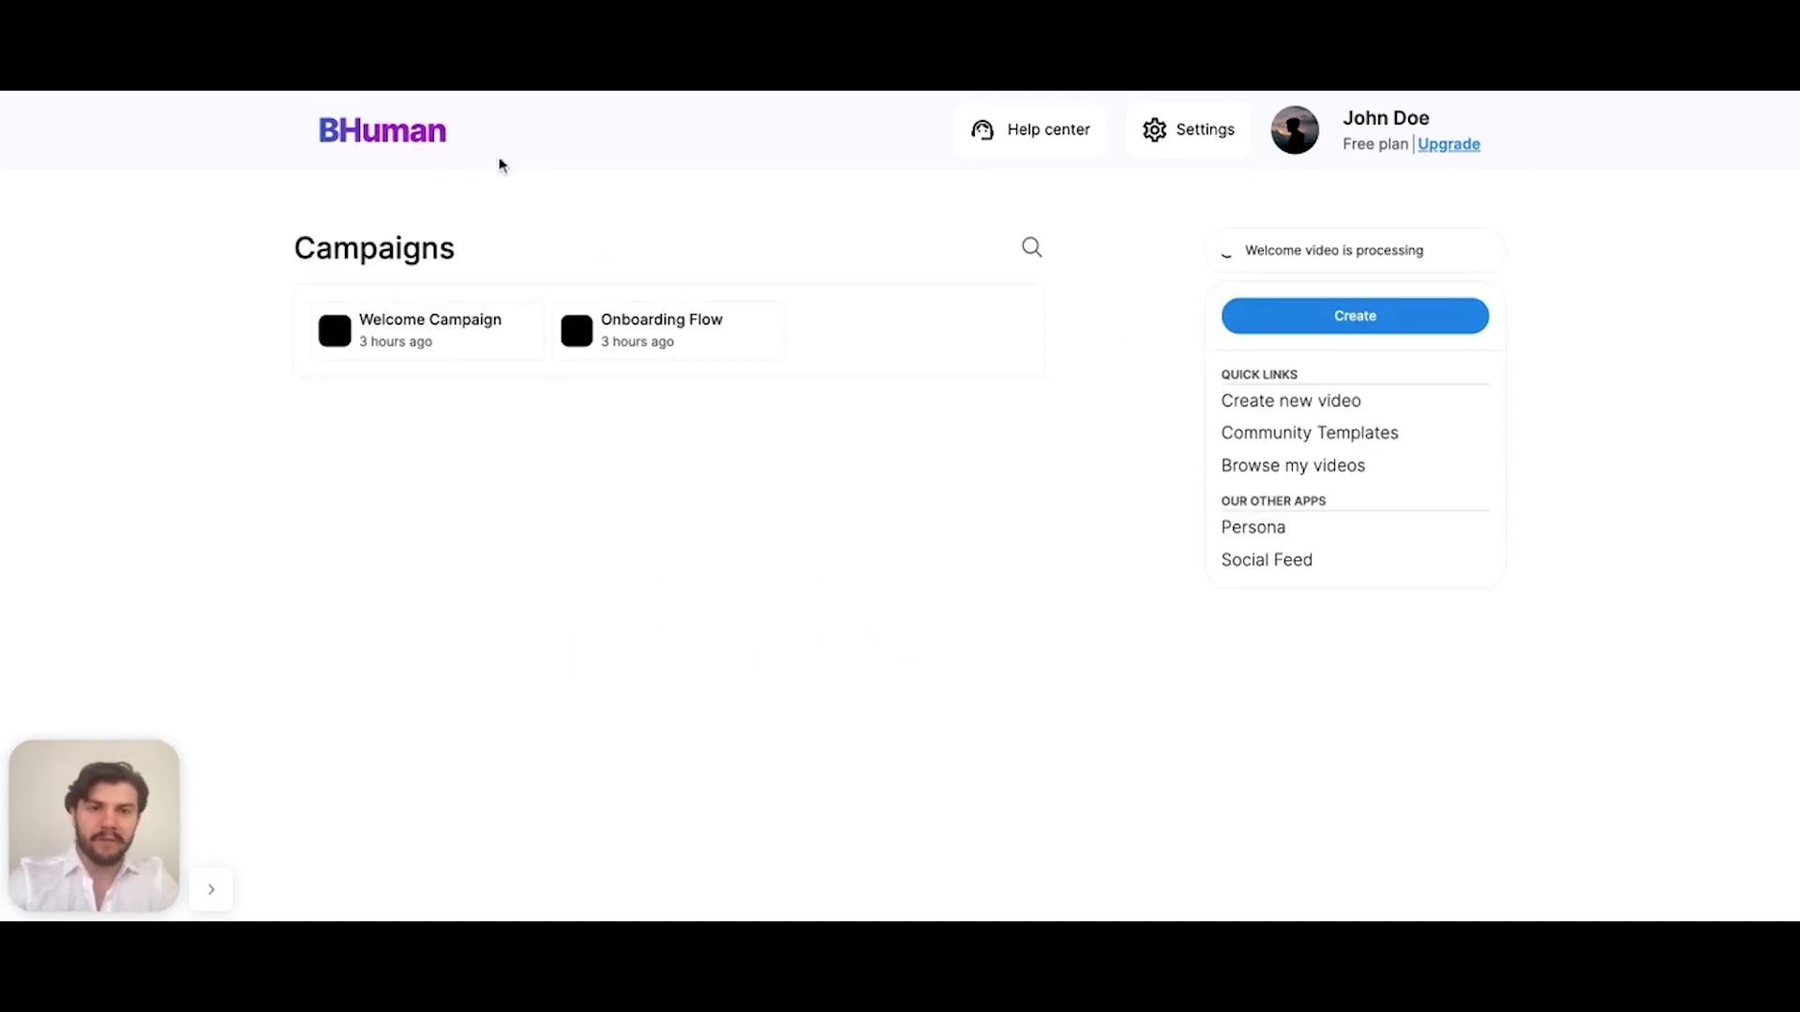
click(1242, 332)
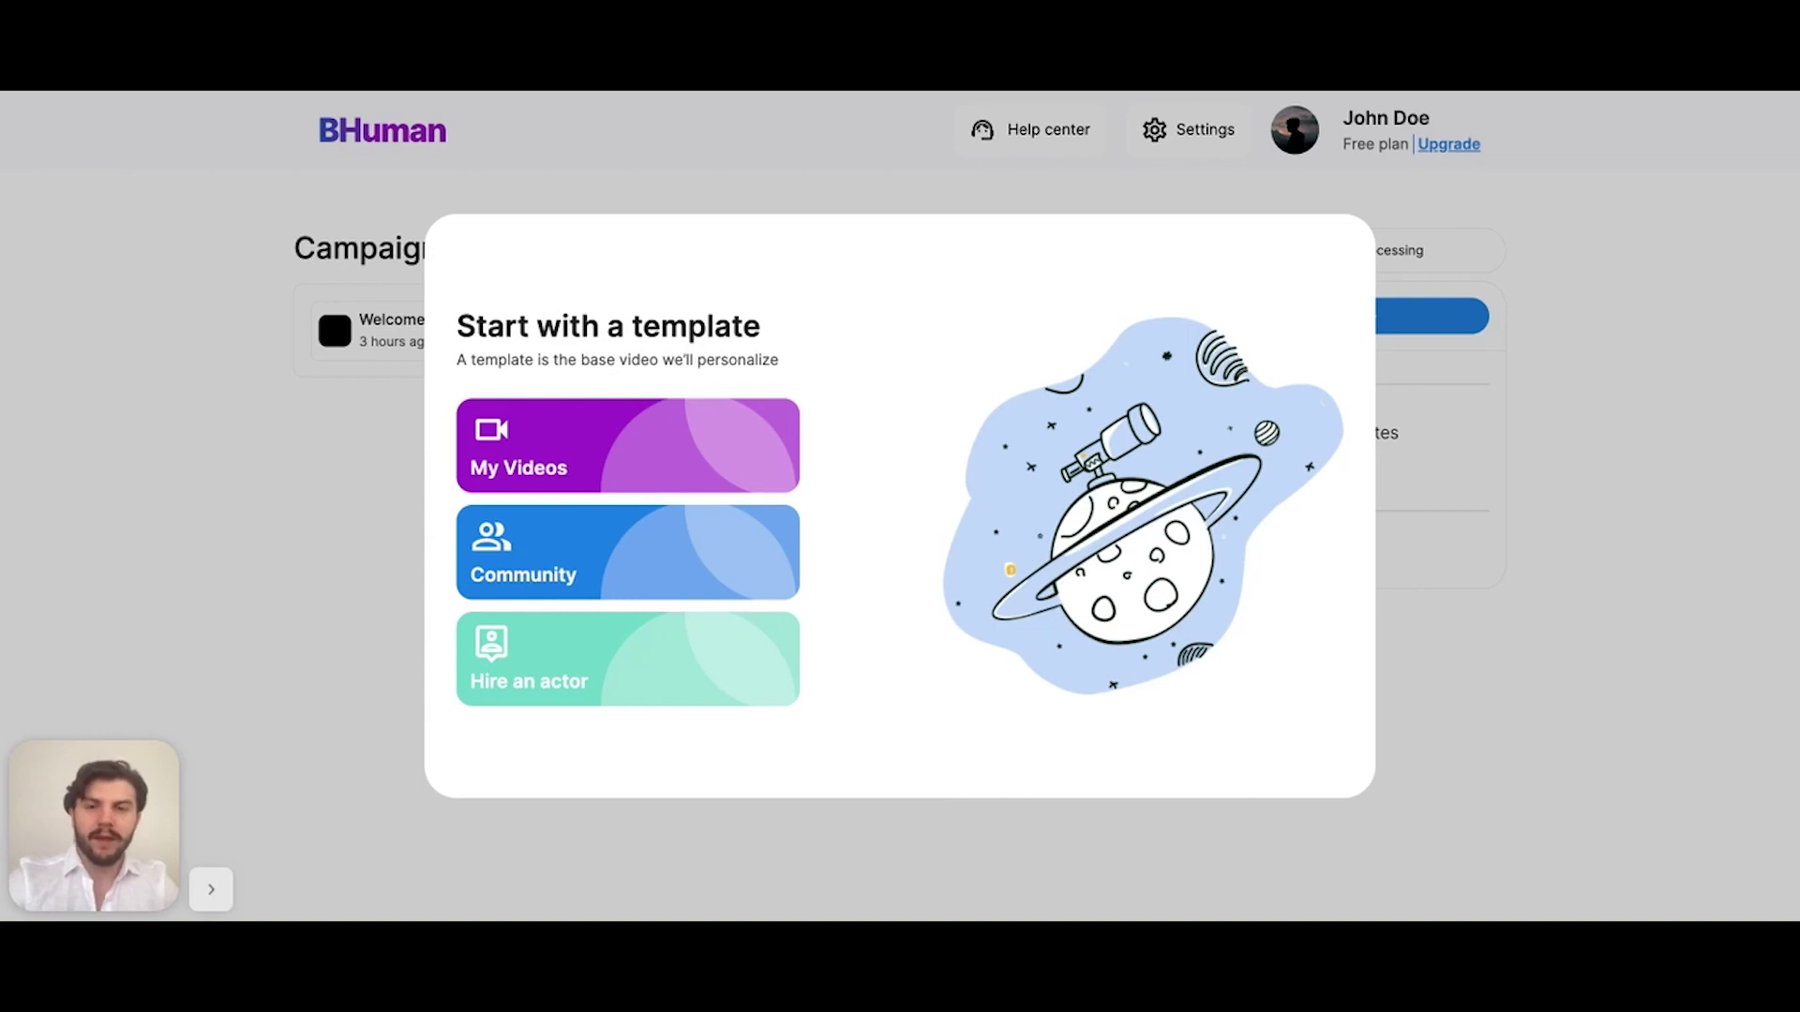
Base the template on My Videos by creating a new video
click(759, 449)
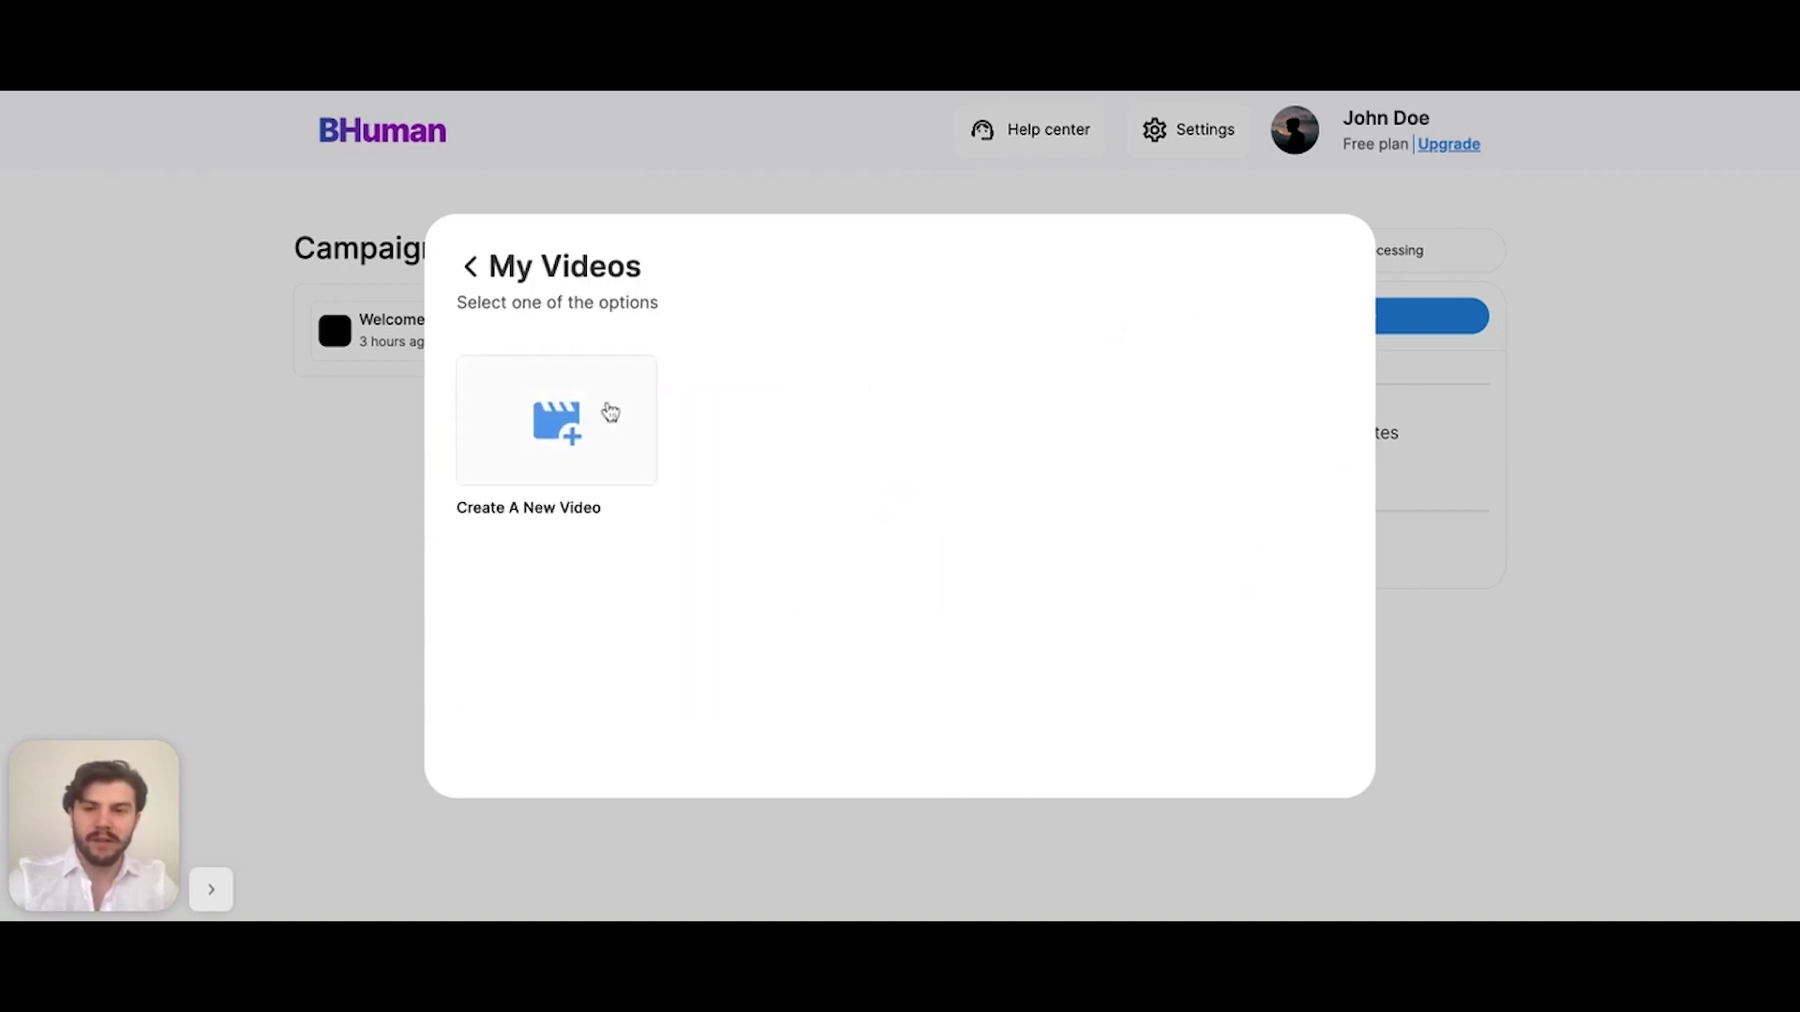
click(610, 413)
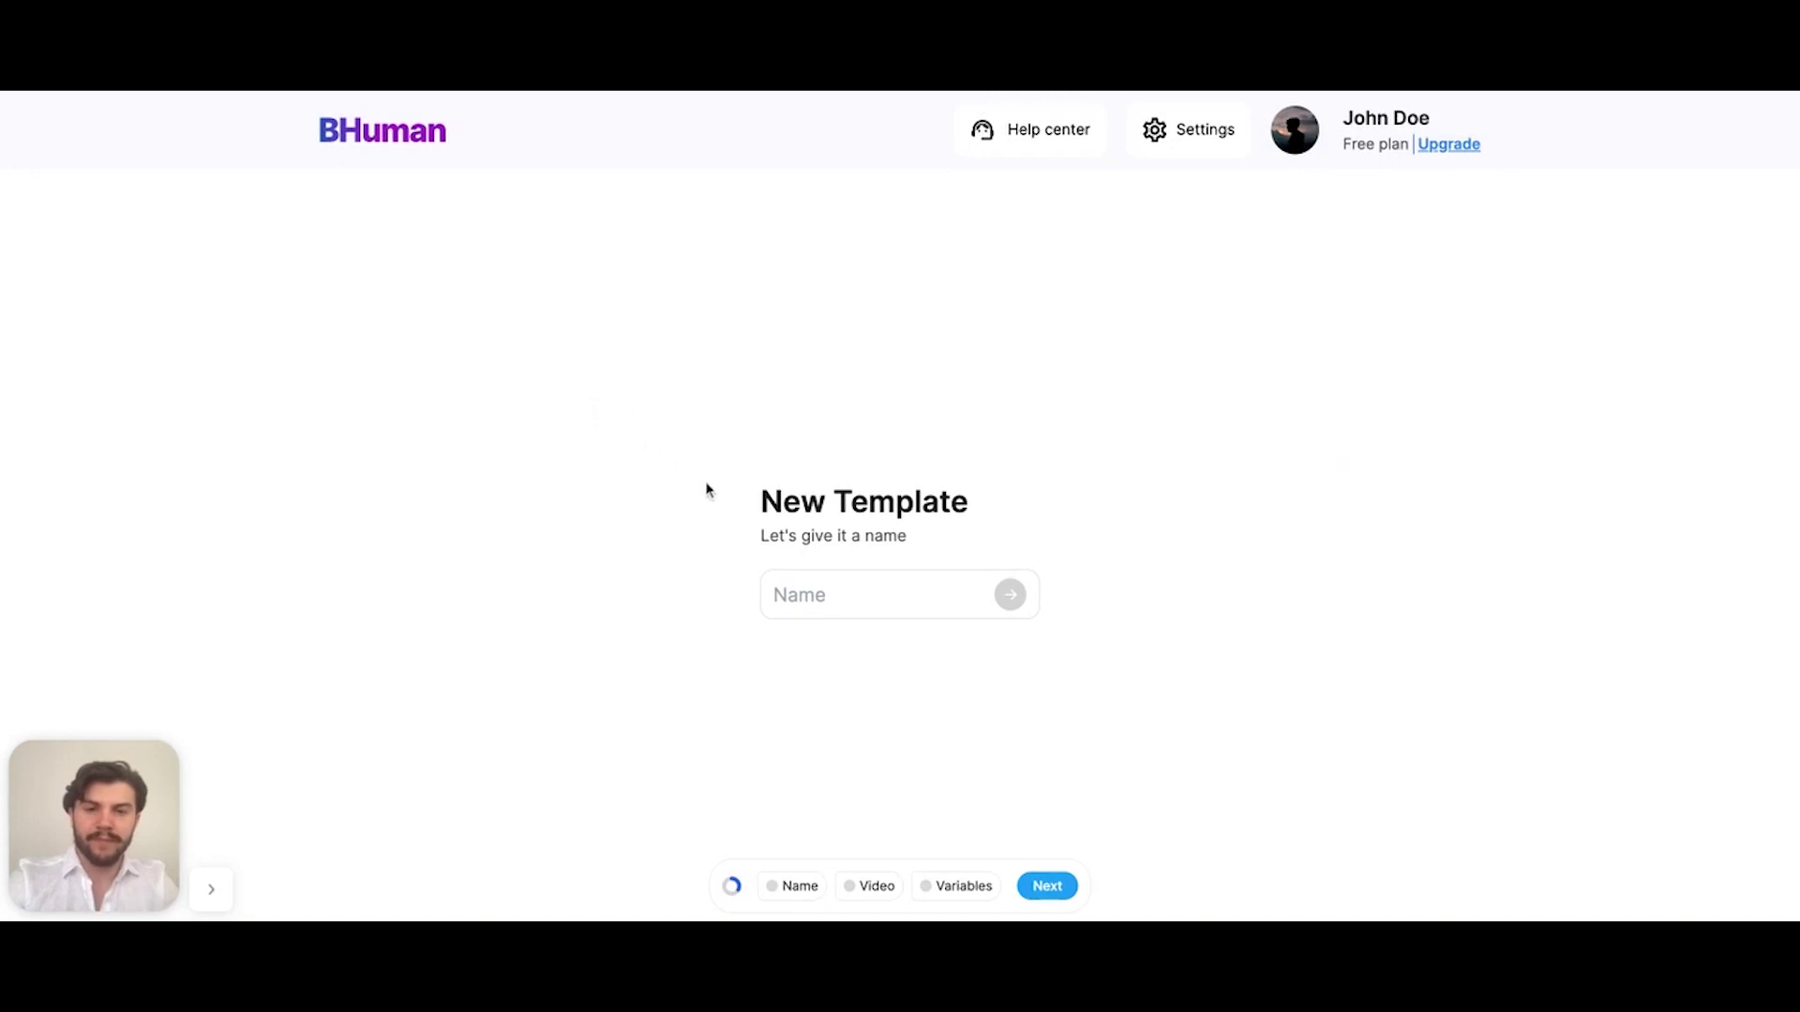
Name the template 'demo-template' and choose Desktop recording
click(842, 586)
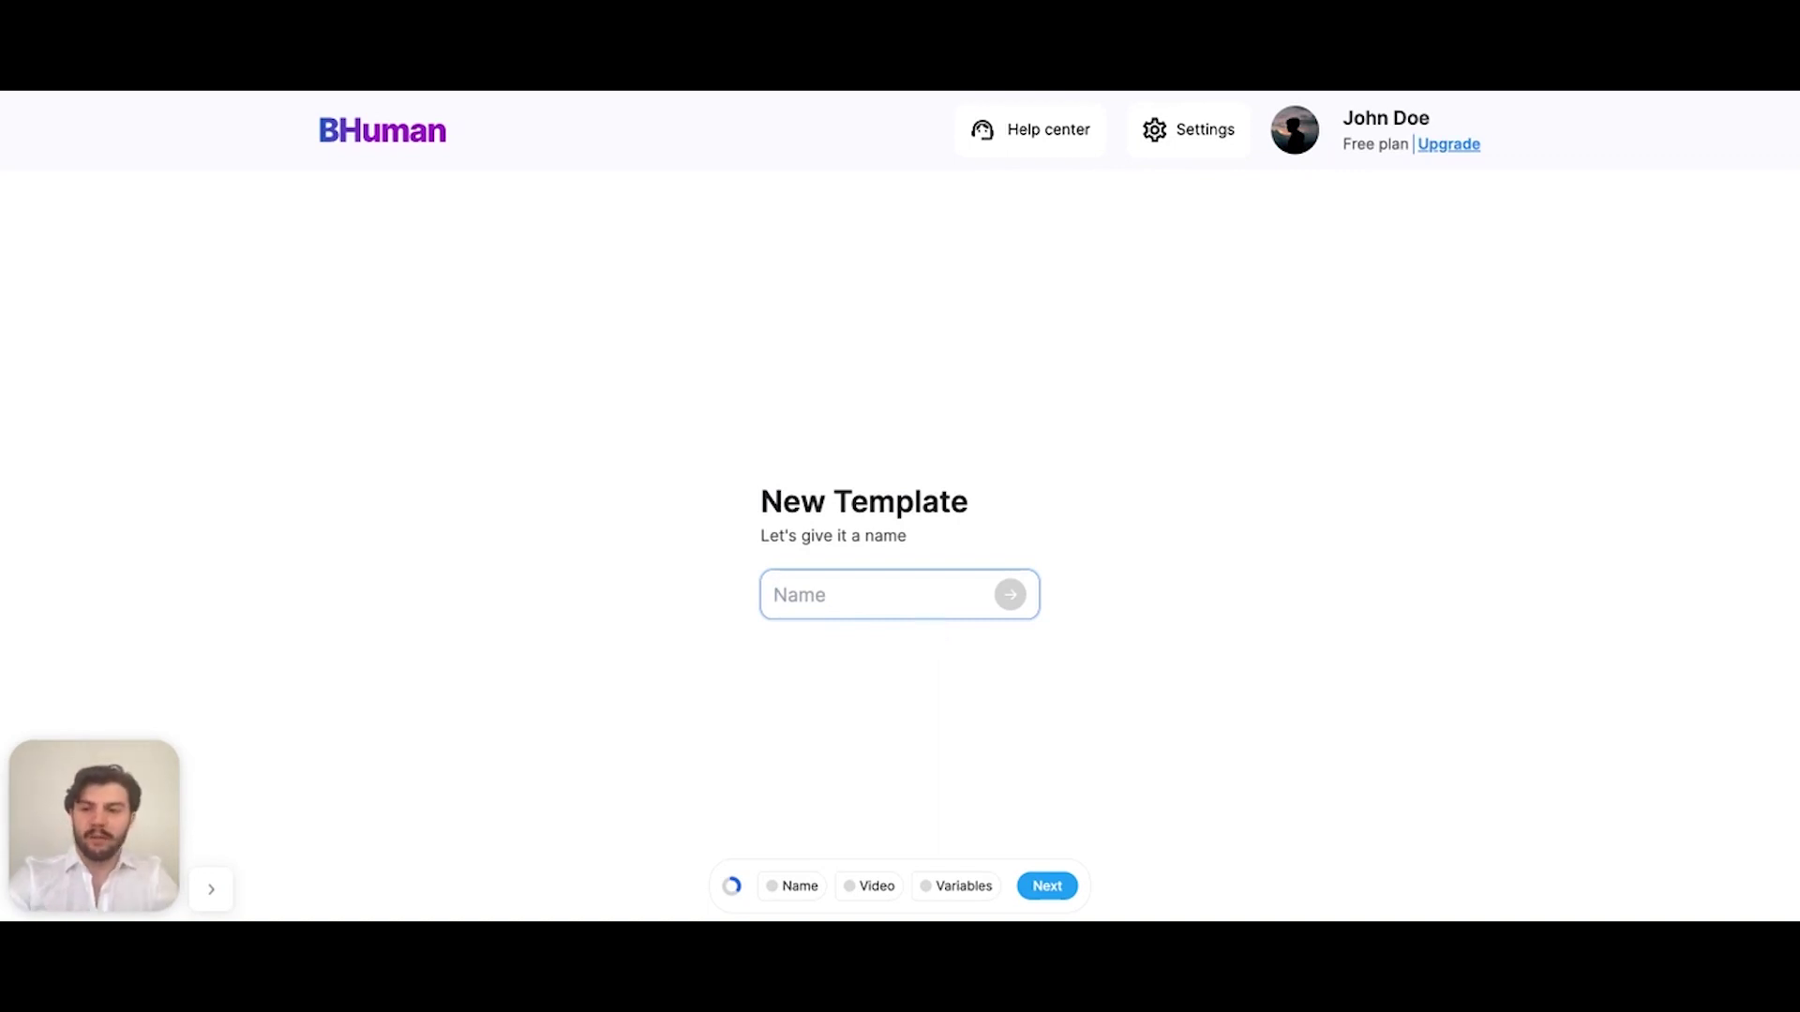
text(demo-template)
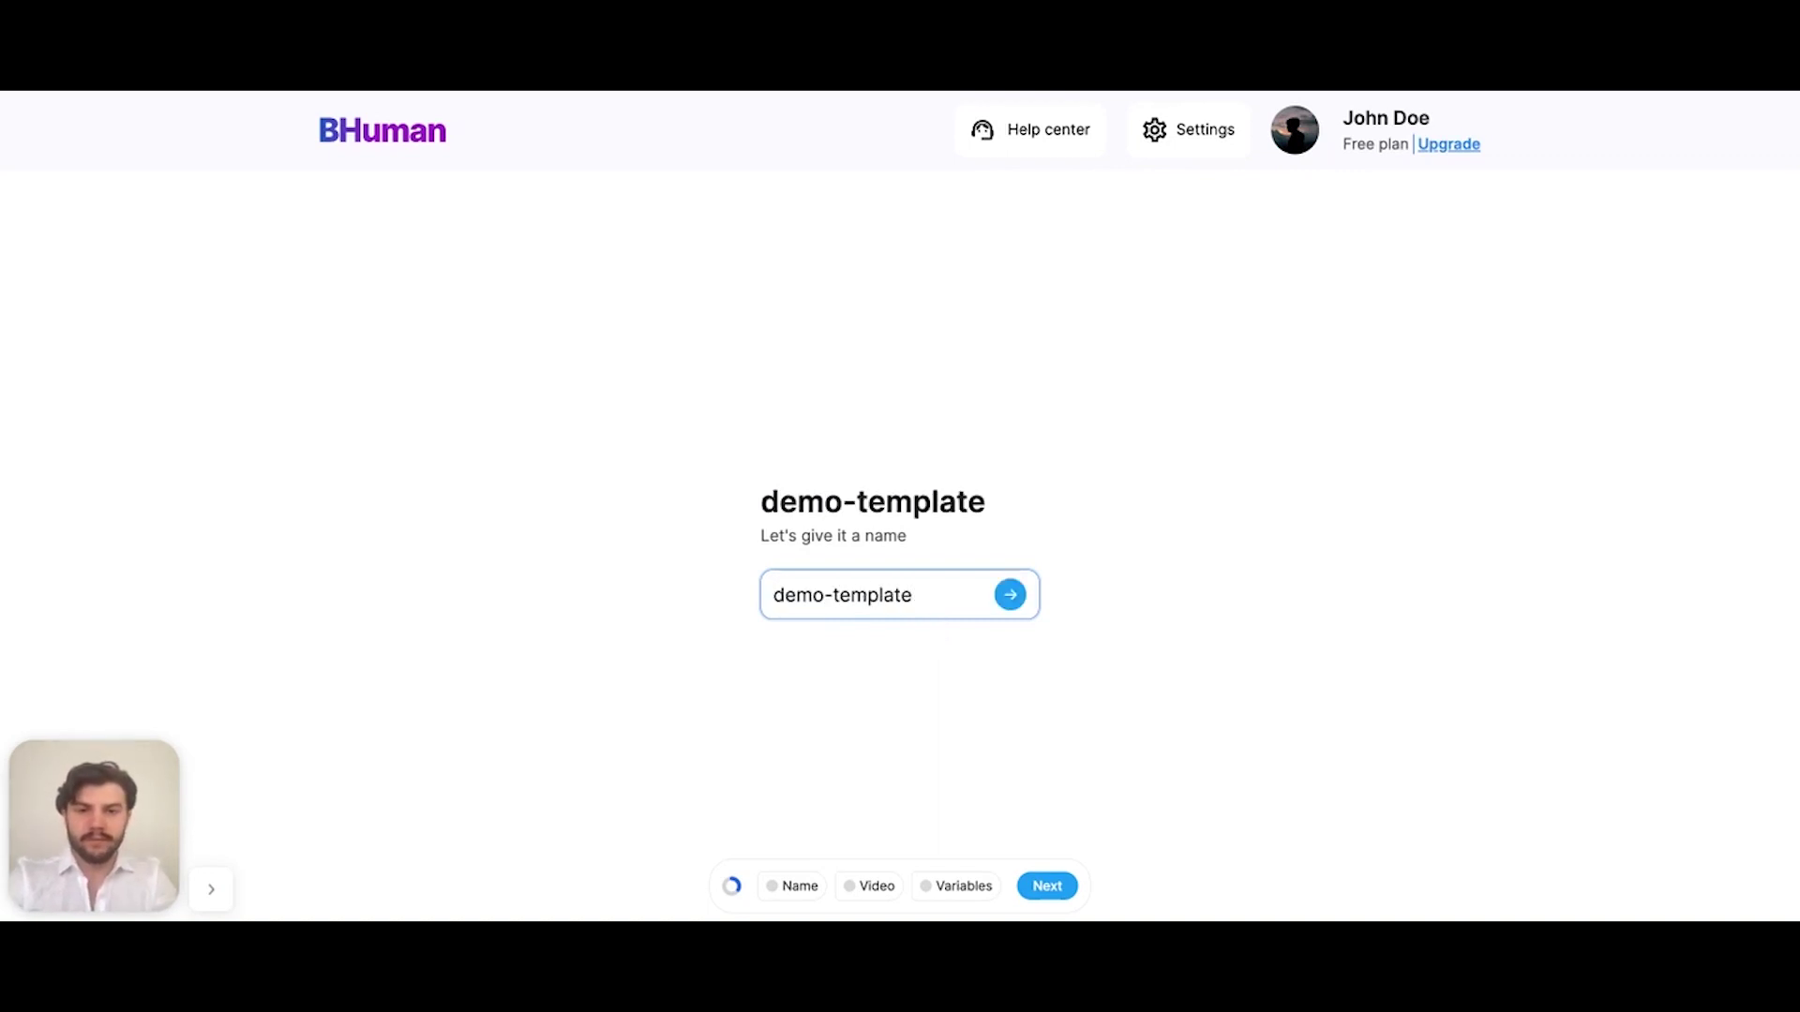
key(Return)
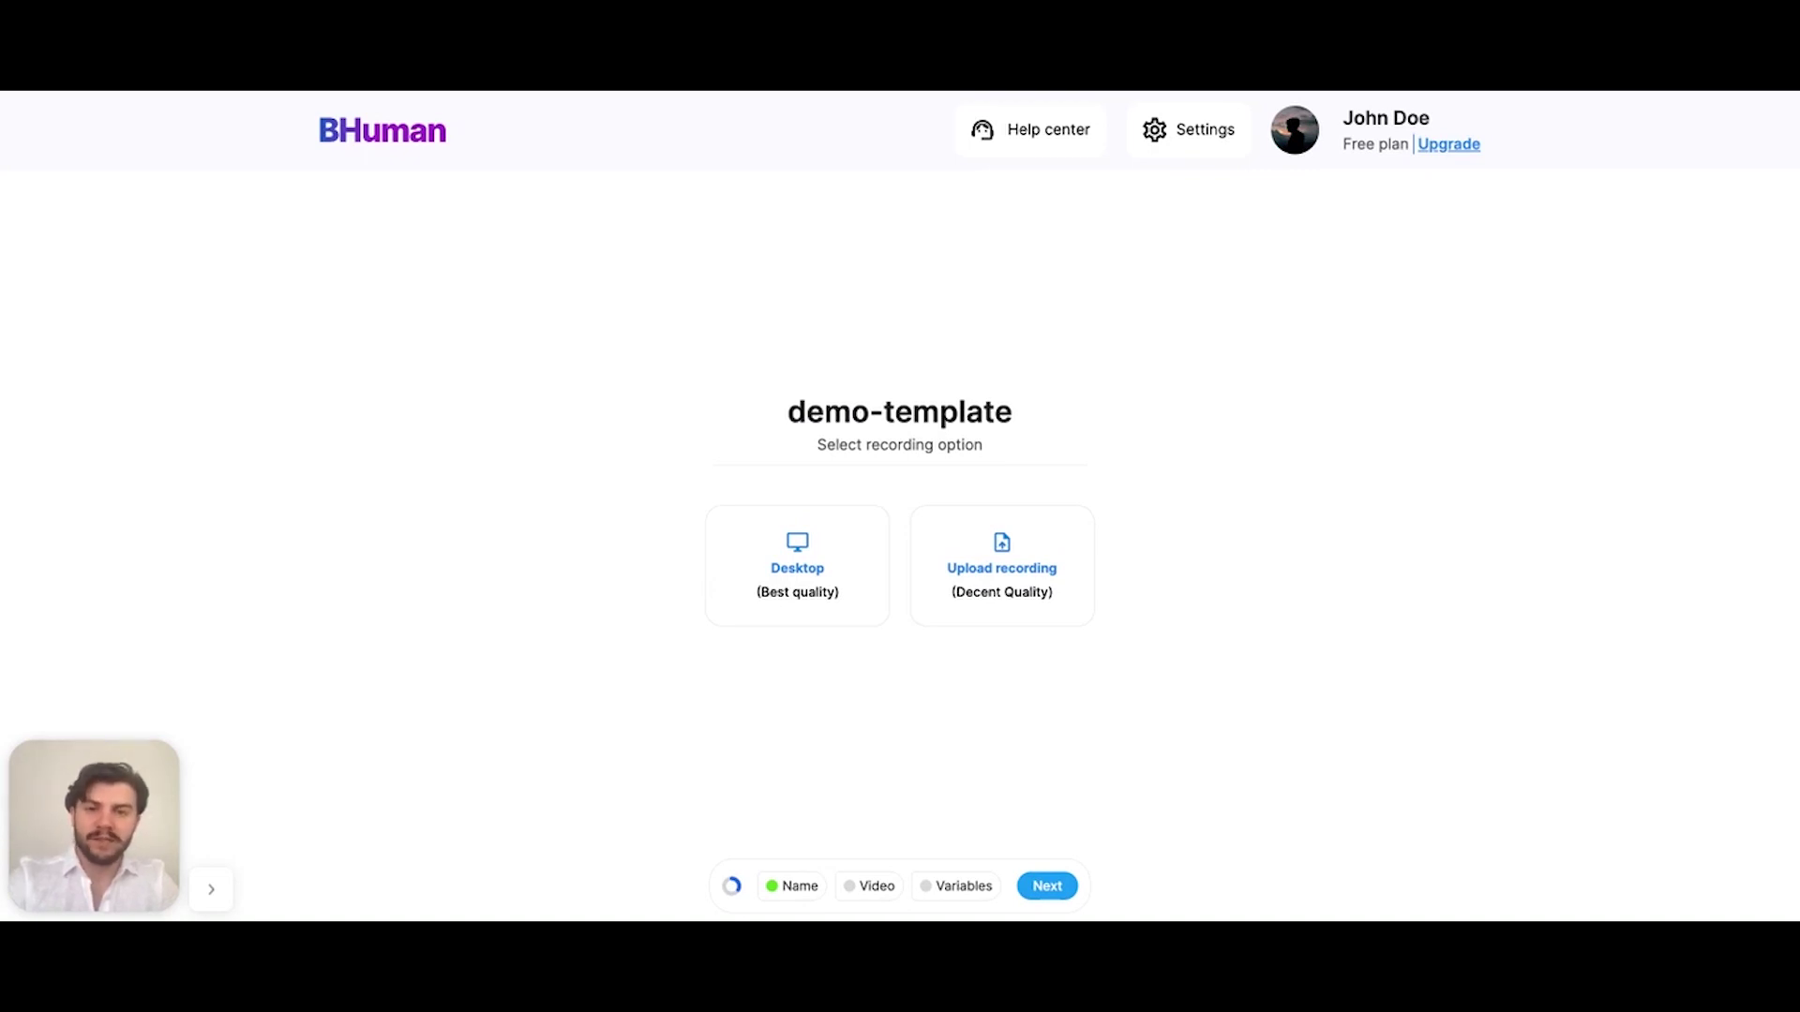
click(815, 617)
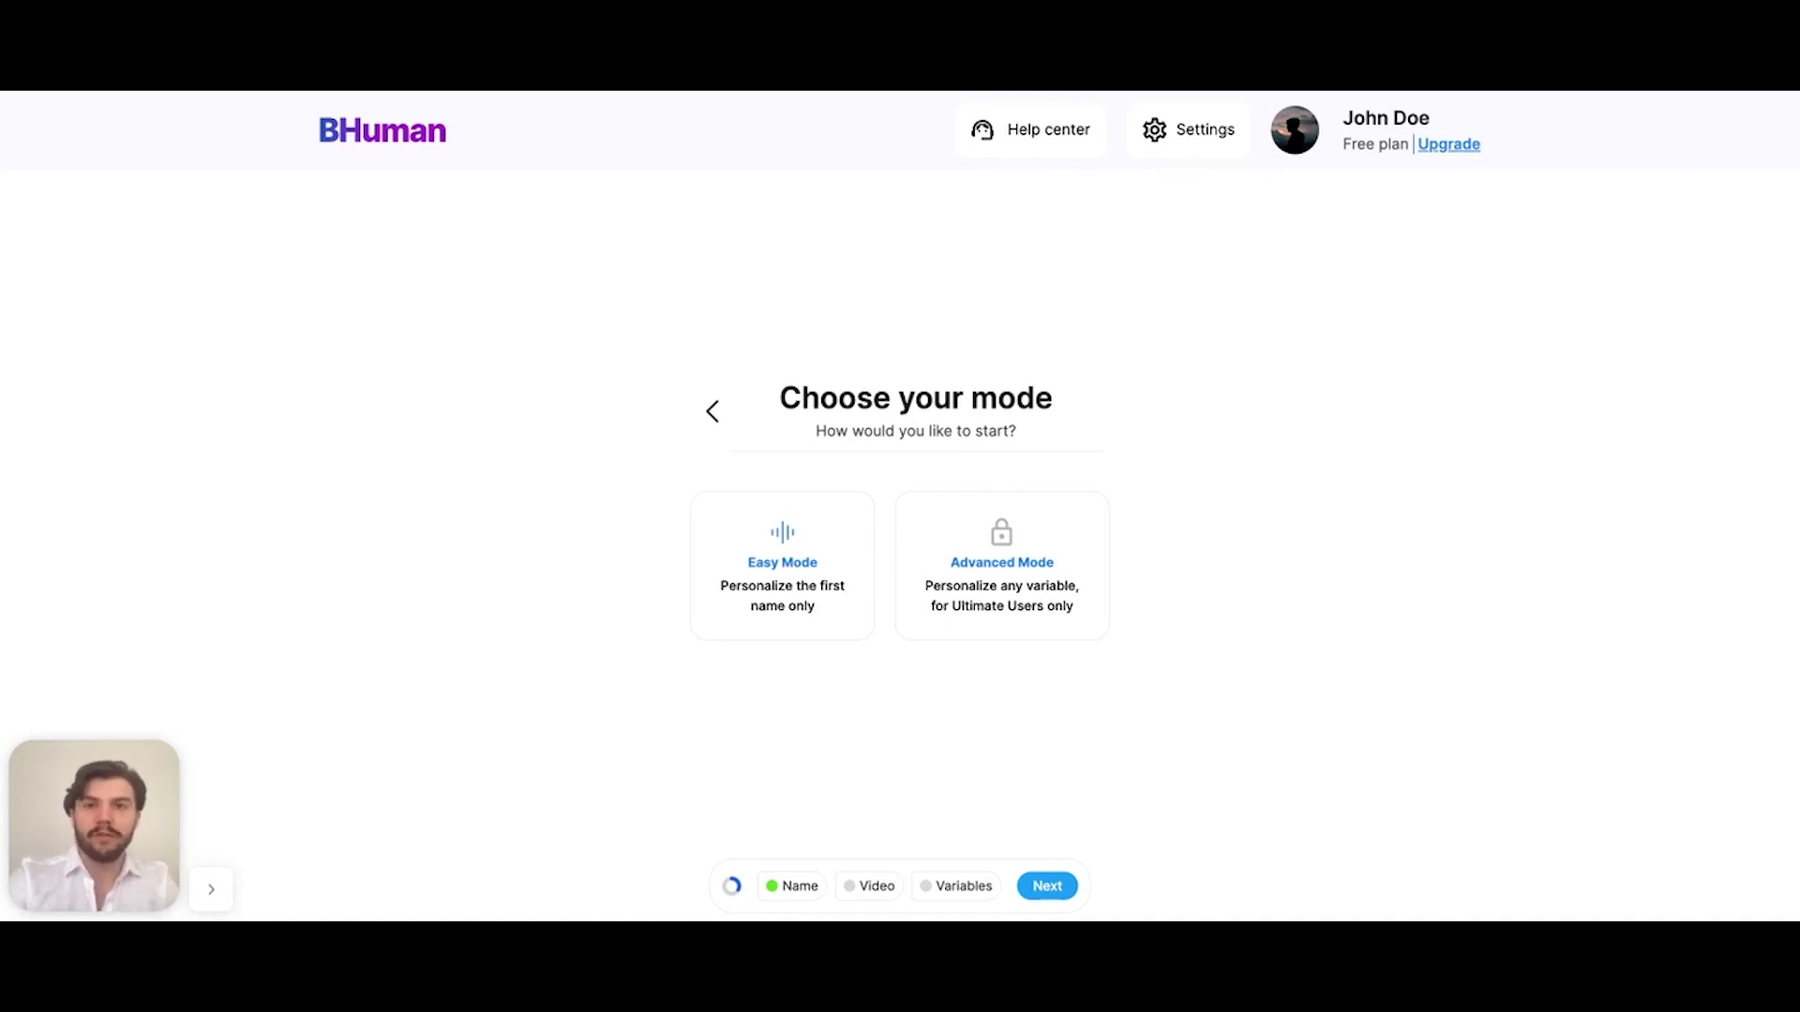
Pick Easy Mode, skip its tutorial video ahead to 0:37, and acknowledge it
click(825, 560)
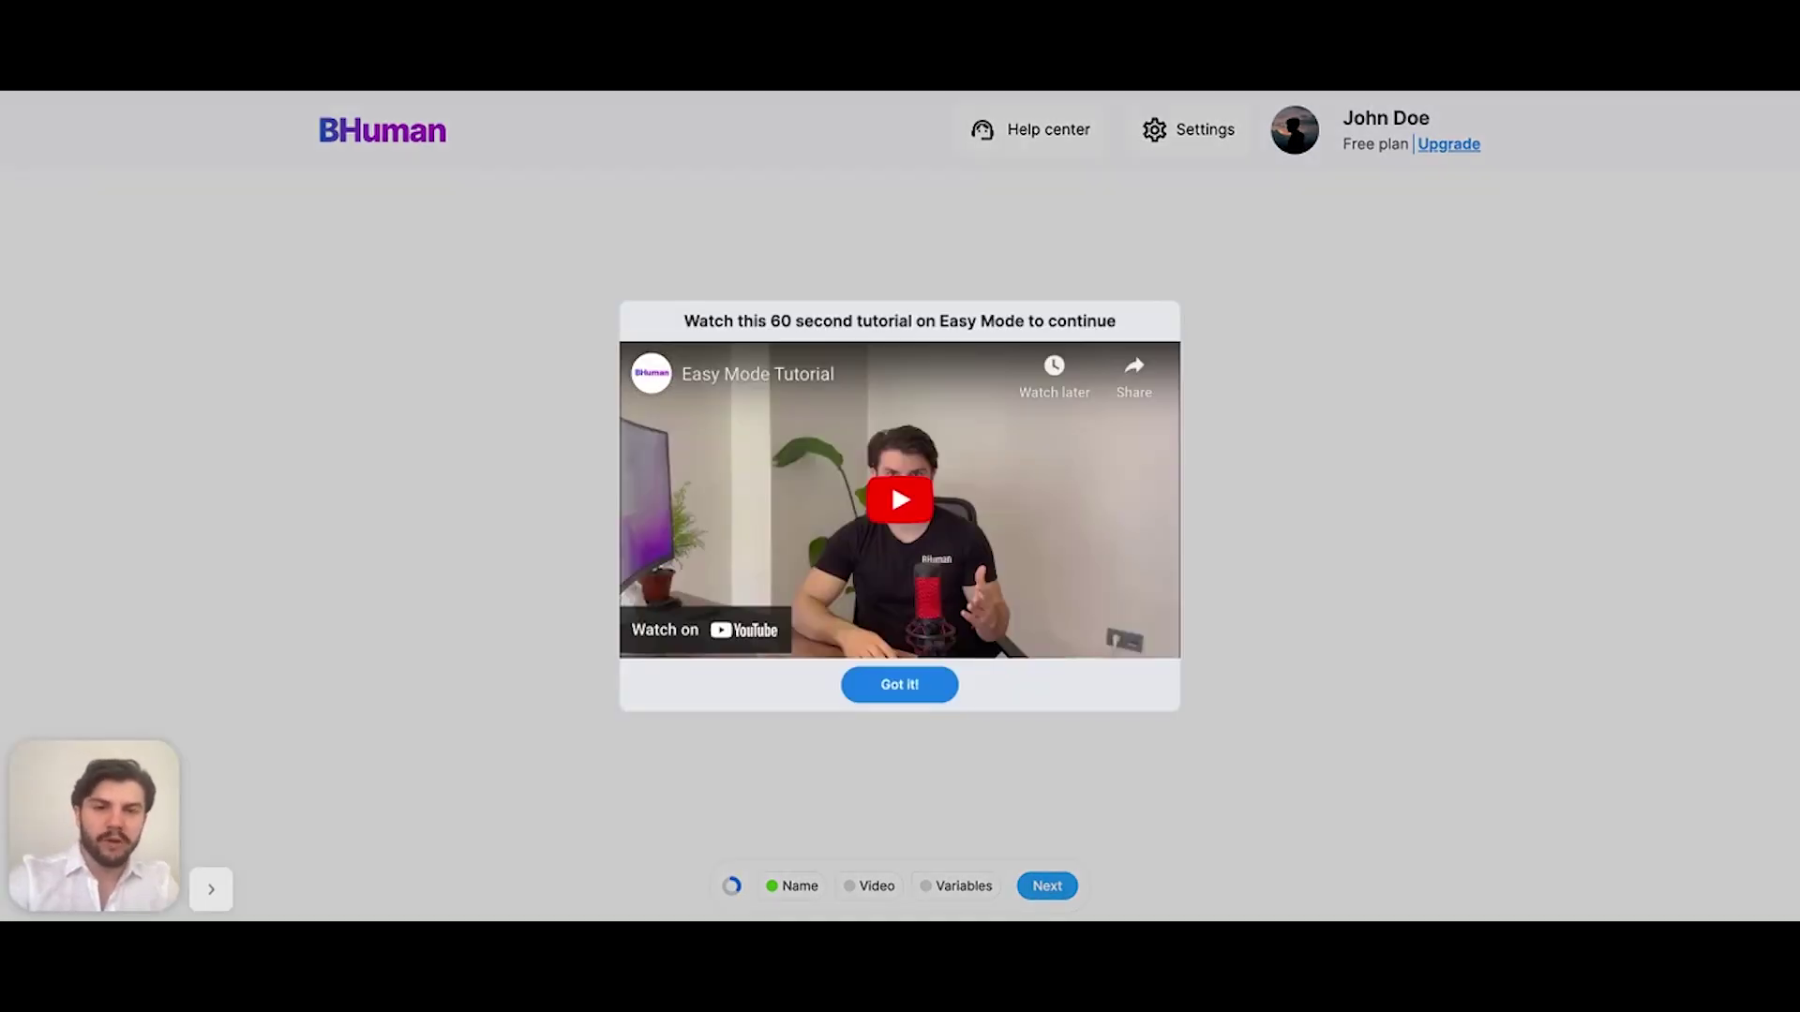
click(900, 499)
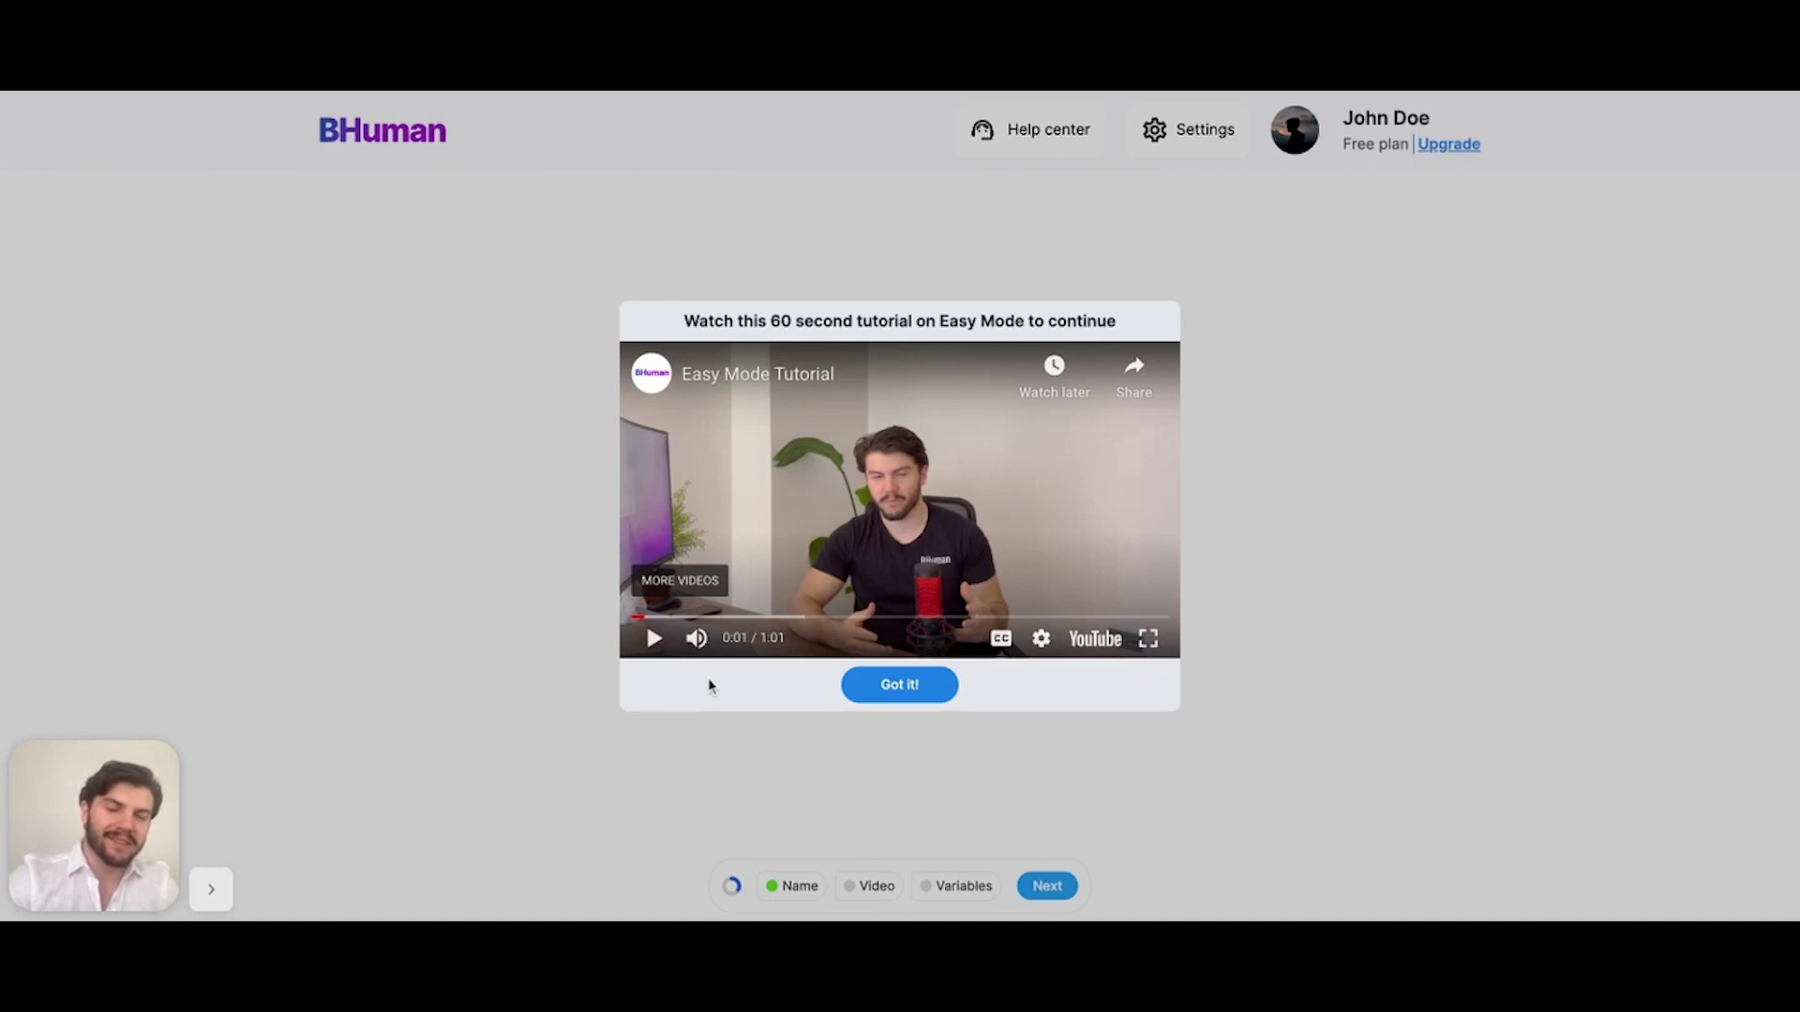
drag(747, 619, 901, 703)
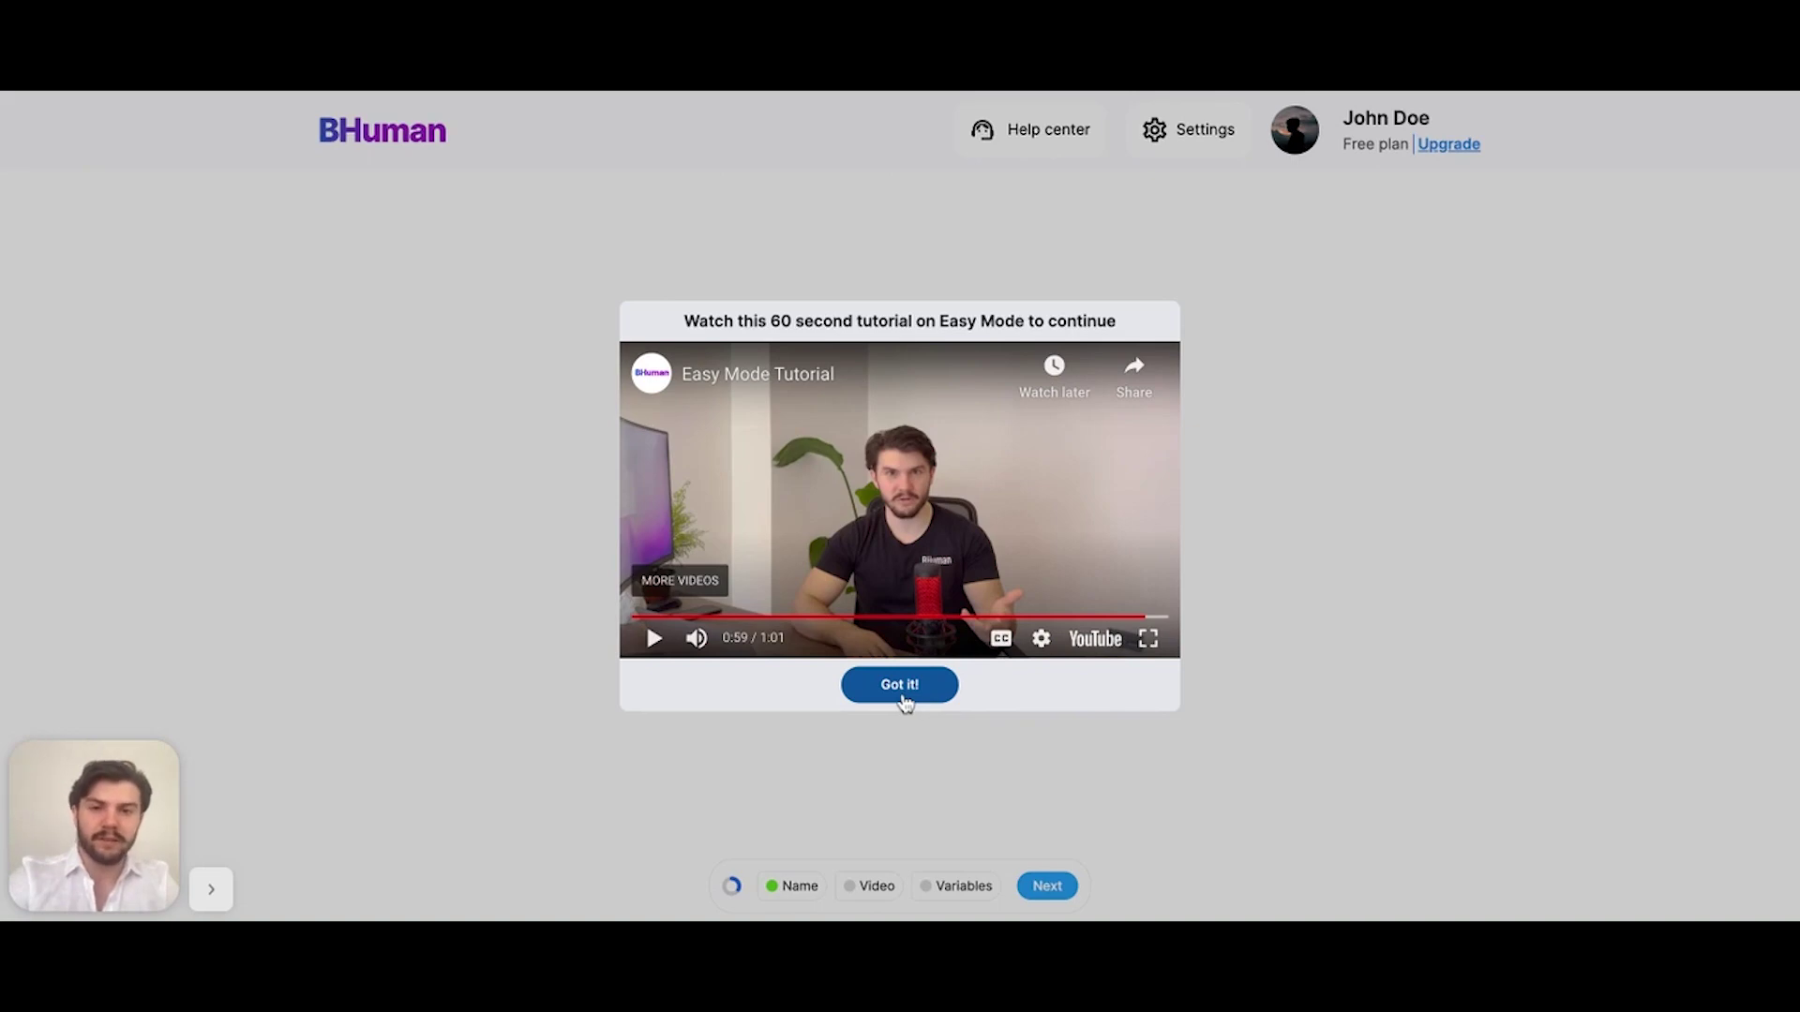
click(902, 703)
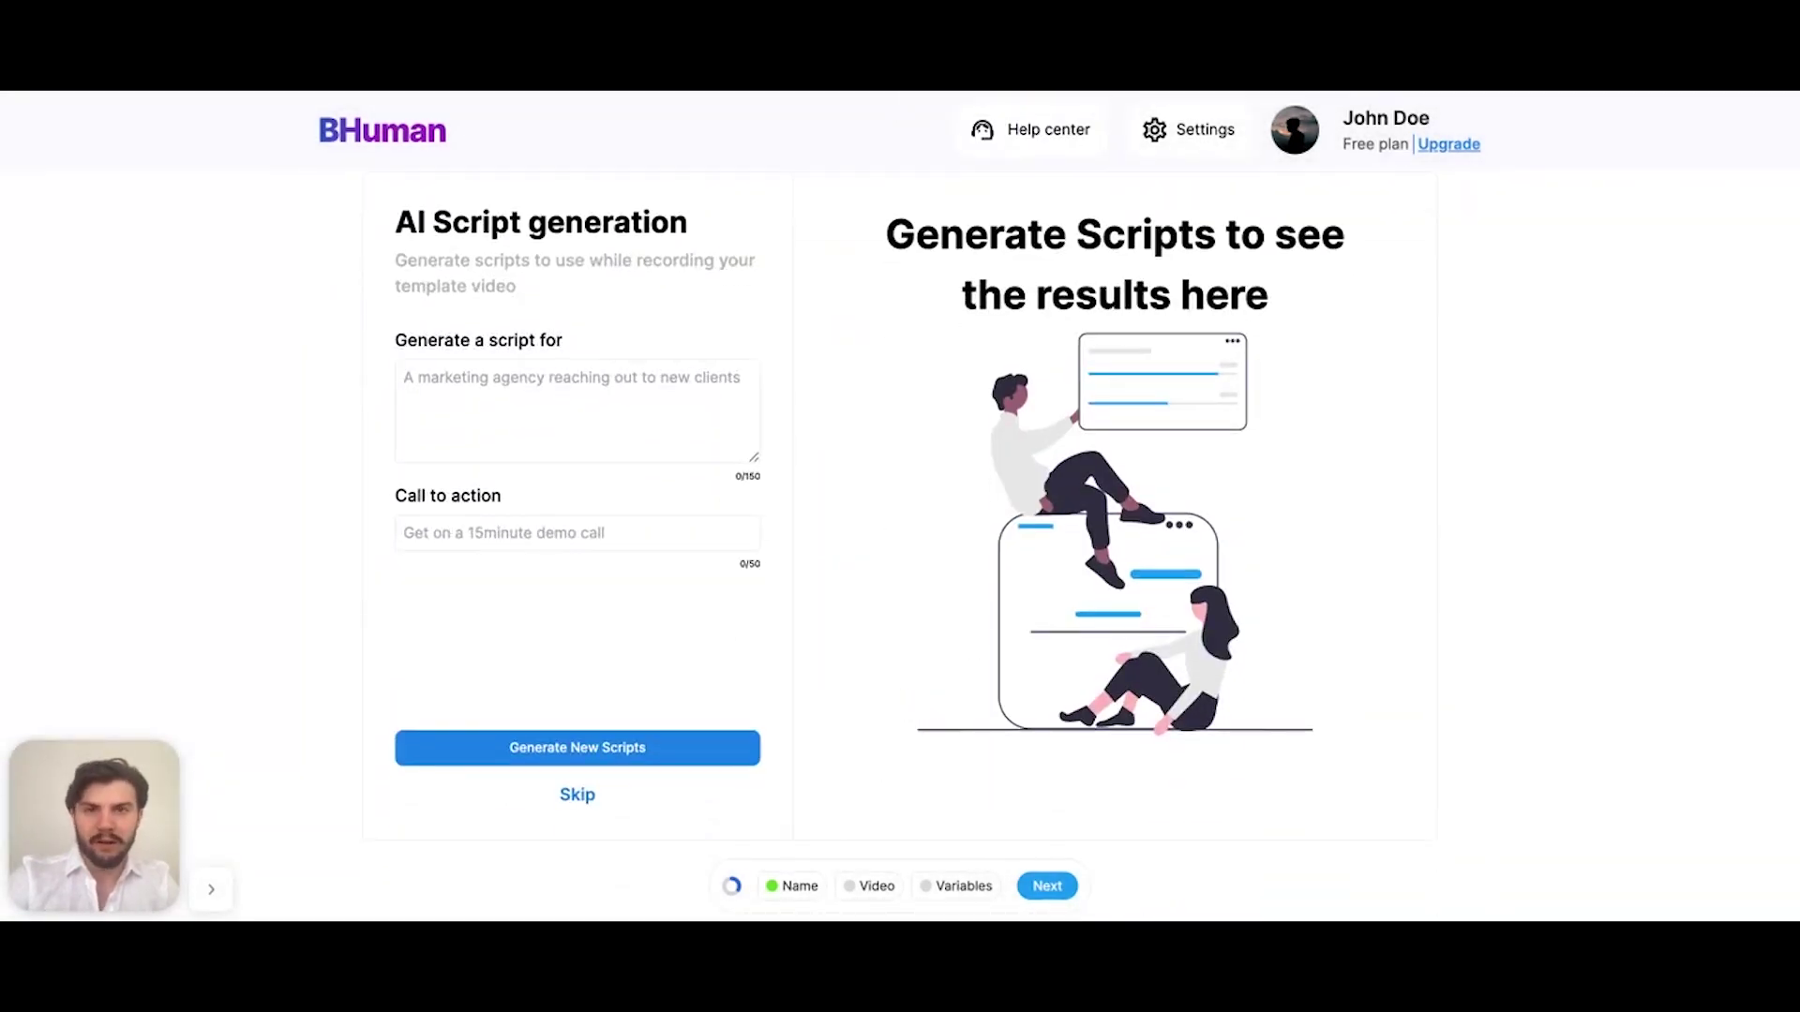
Generate scripts for a New York handcrafted coffee-table furniture company with call to action 'request a catalog and make an order'
click(703, 408)
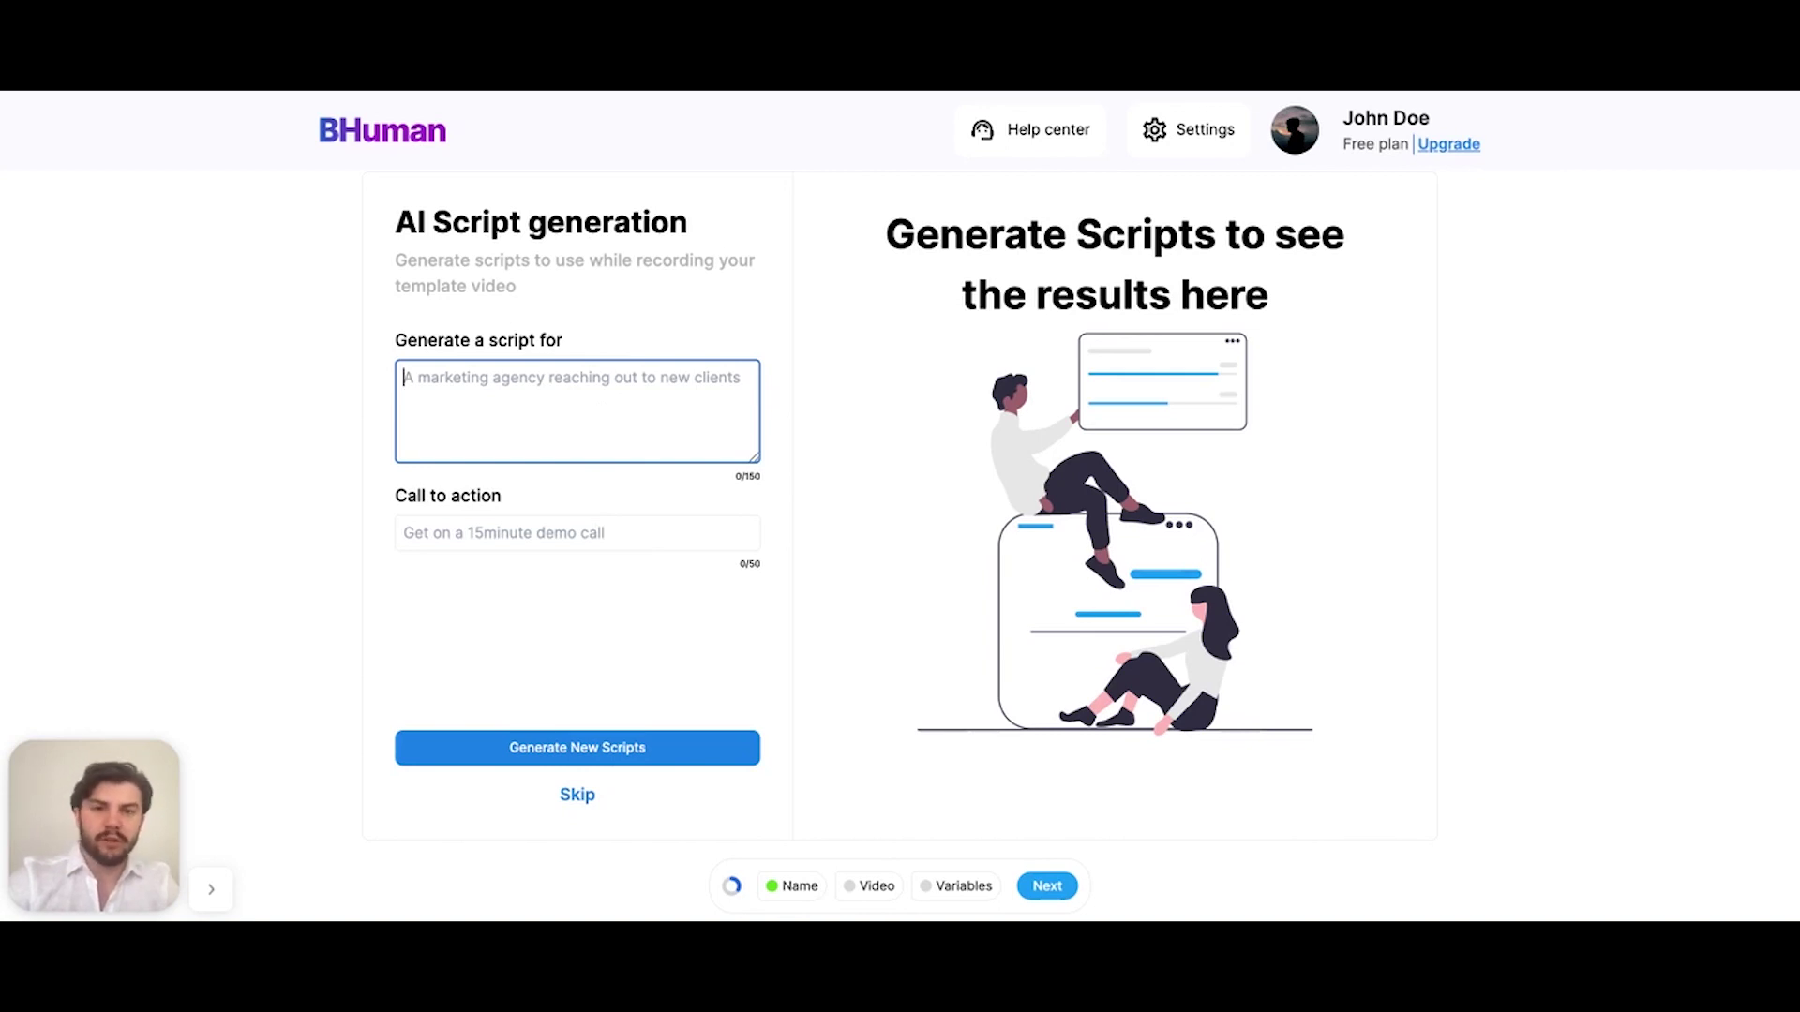
text(a )
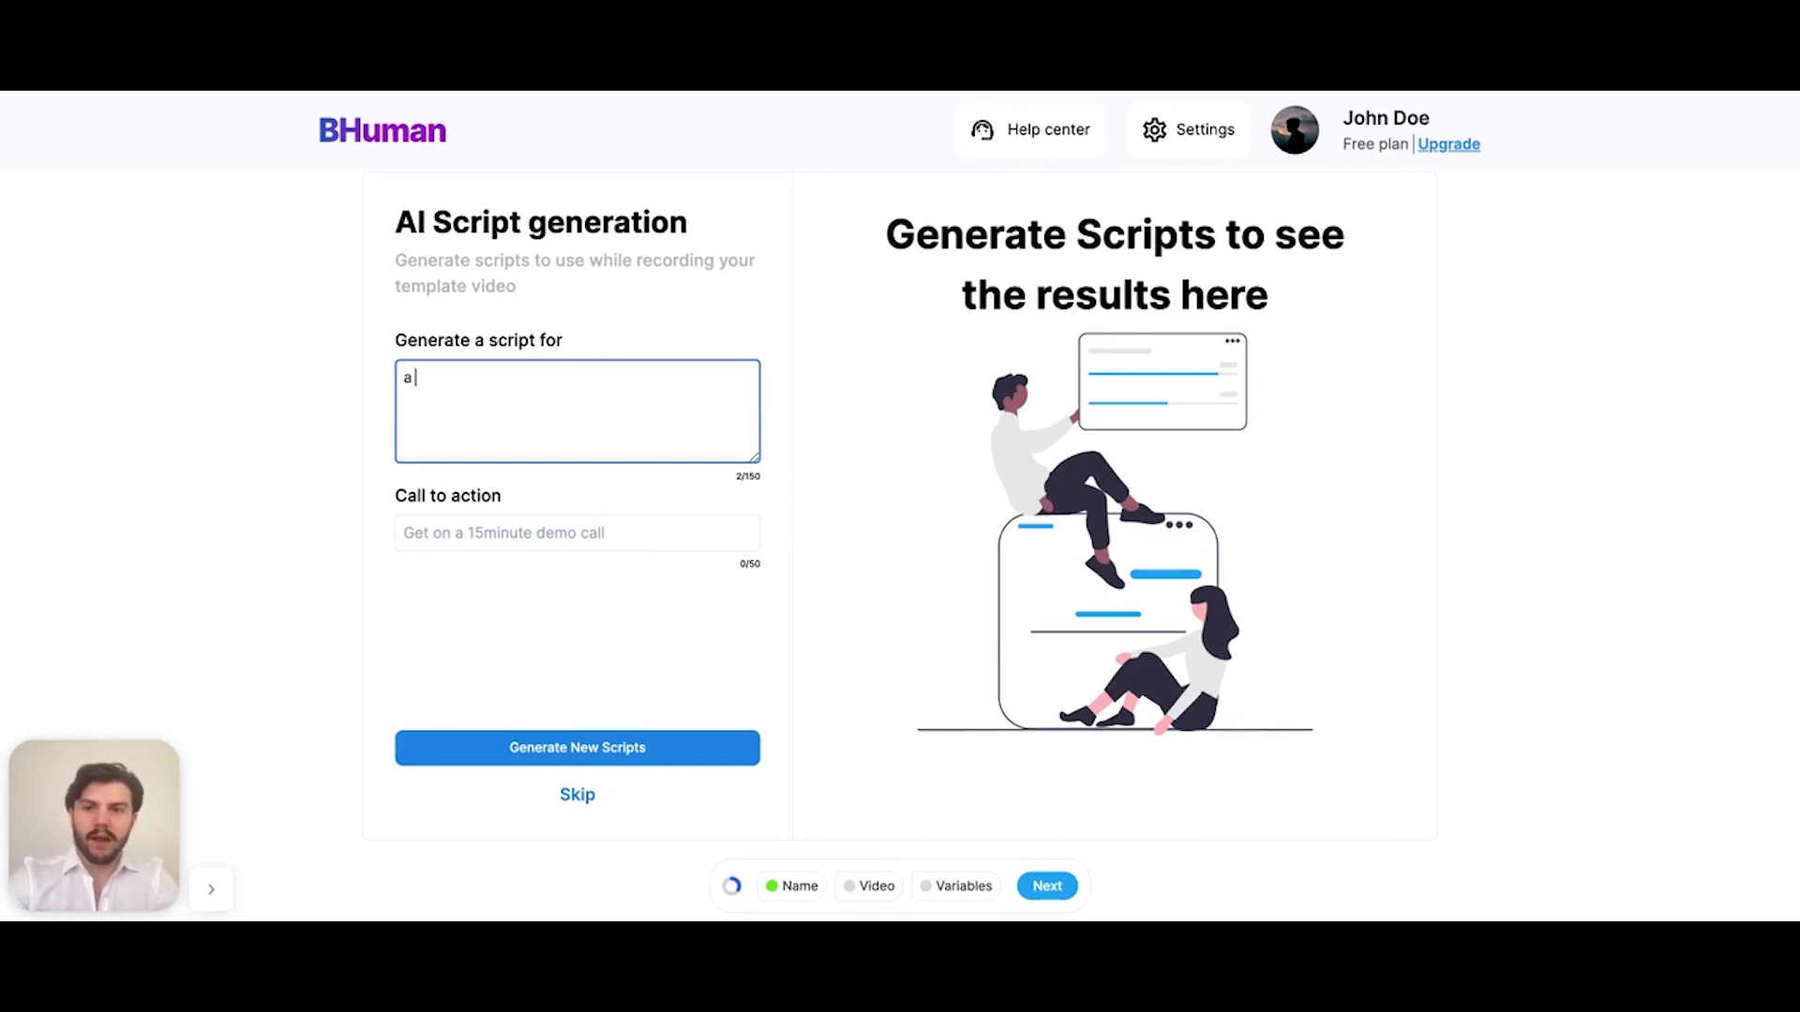
text(furniture company)
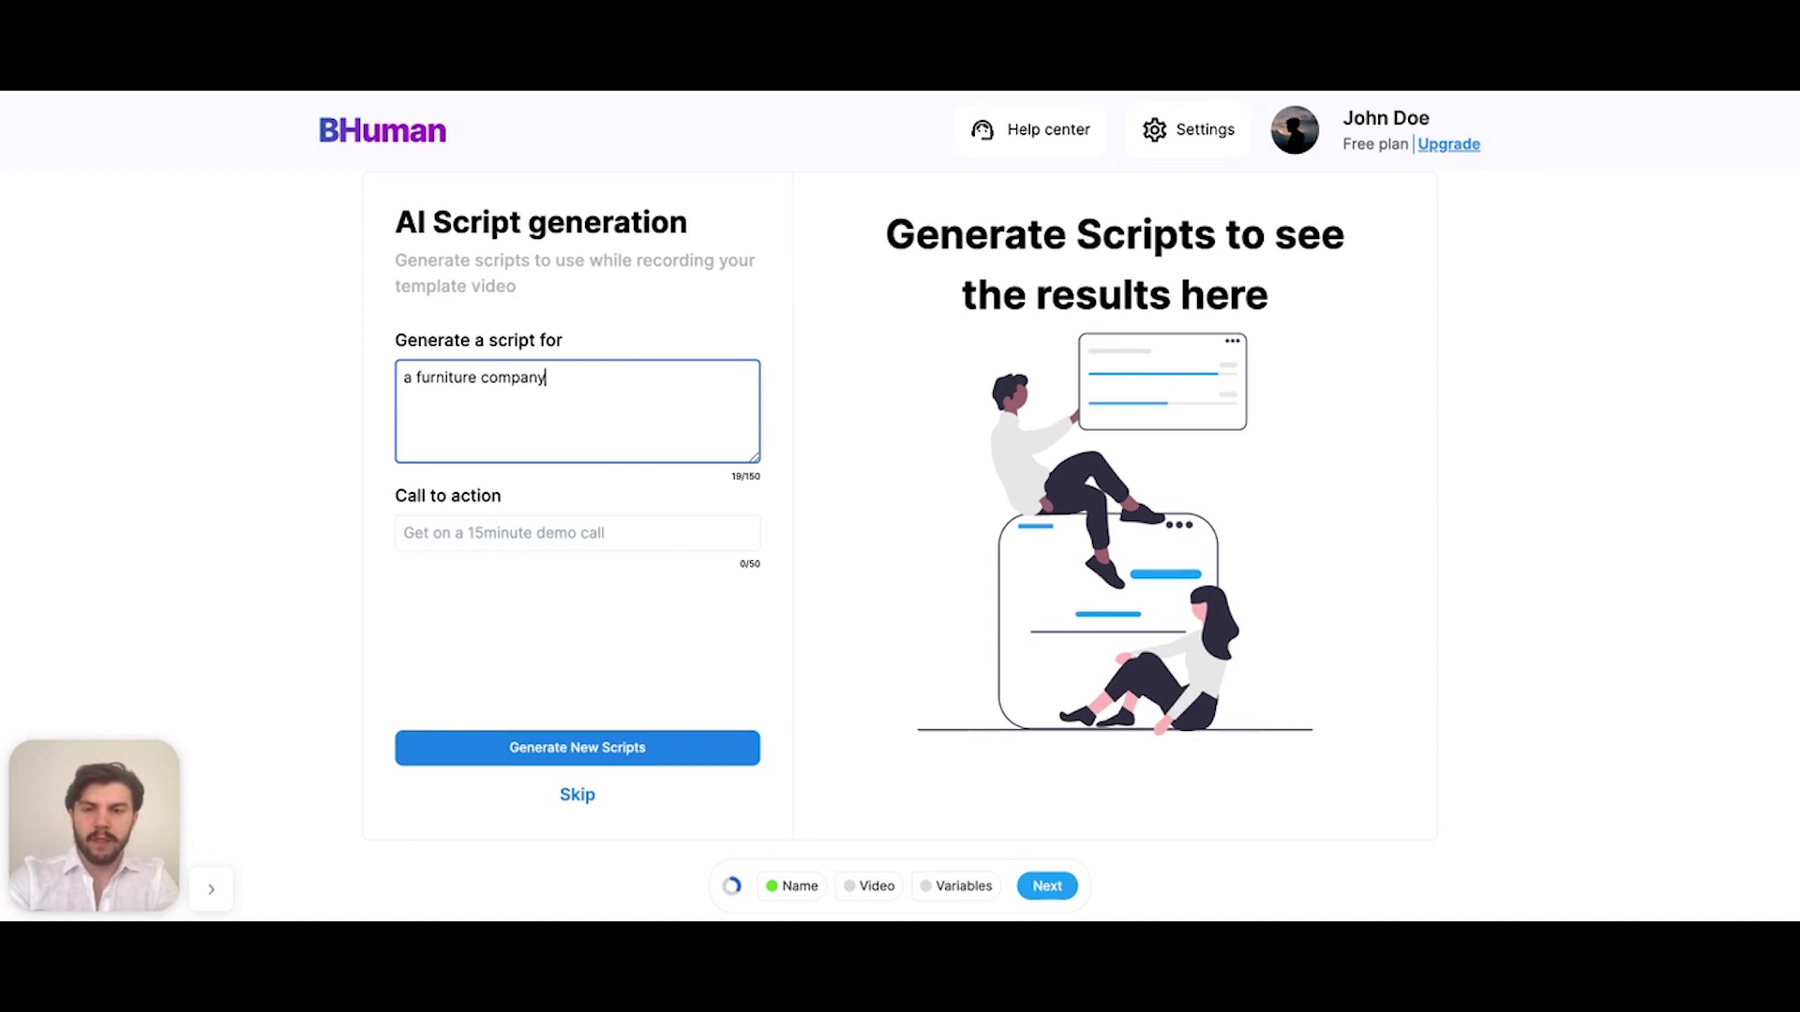
text(providing handcrafted coffee tables to restaurants, cafes, and hotels in new york city)
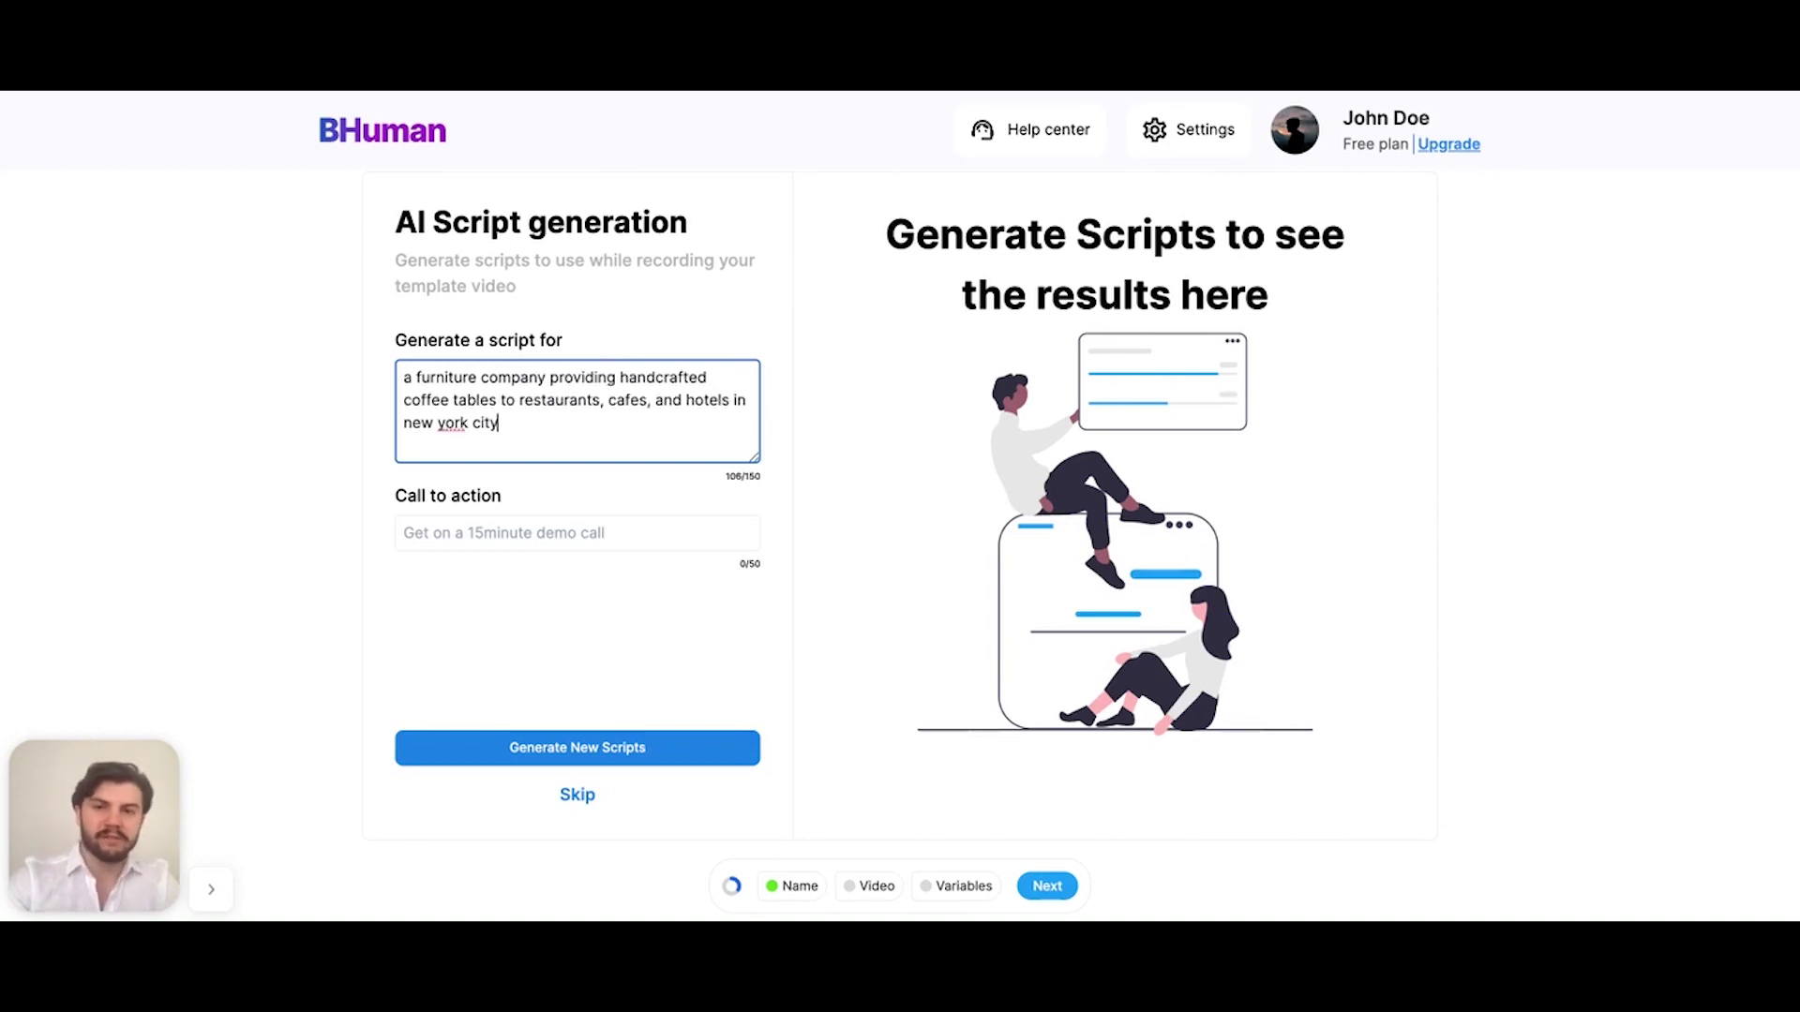
click(511, 529)
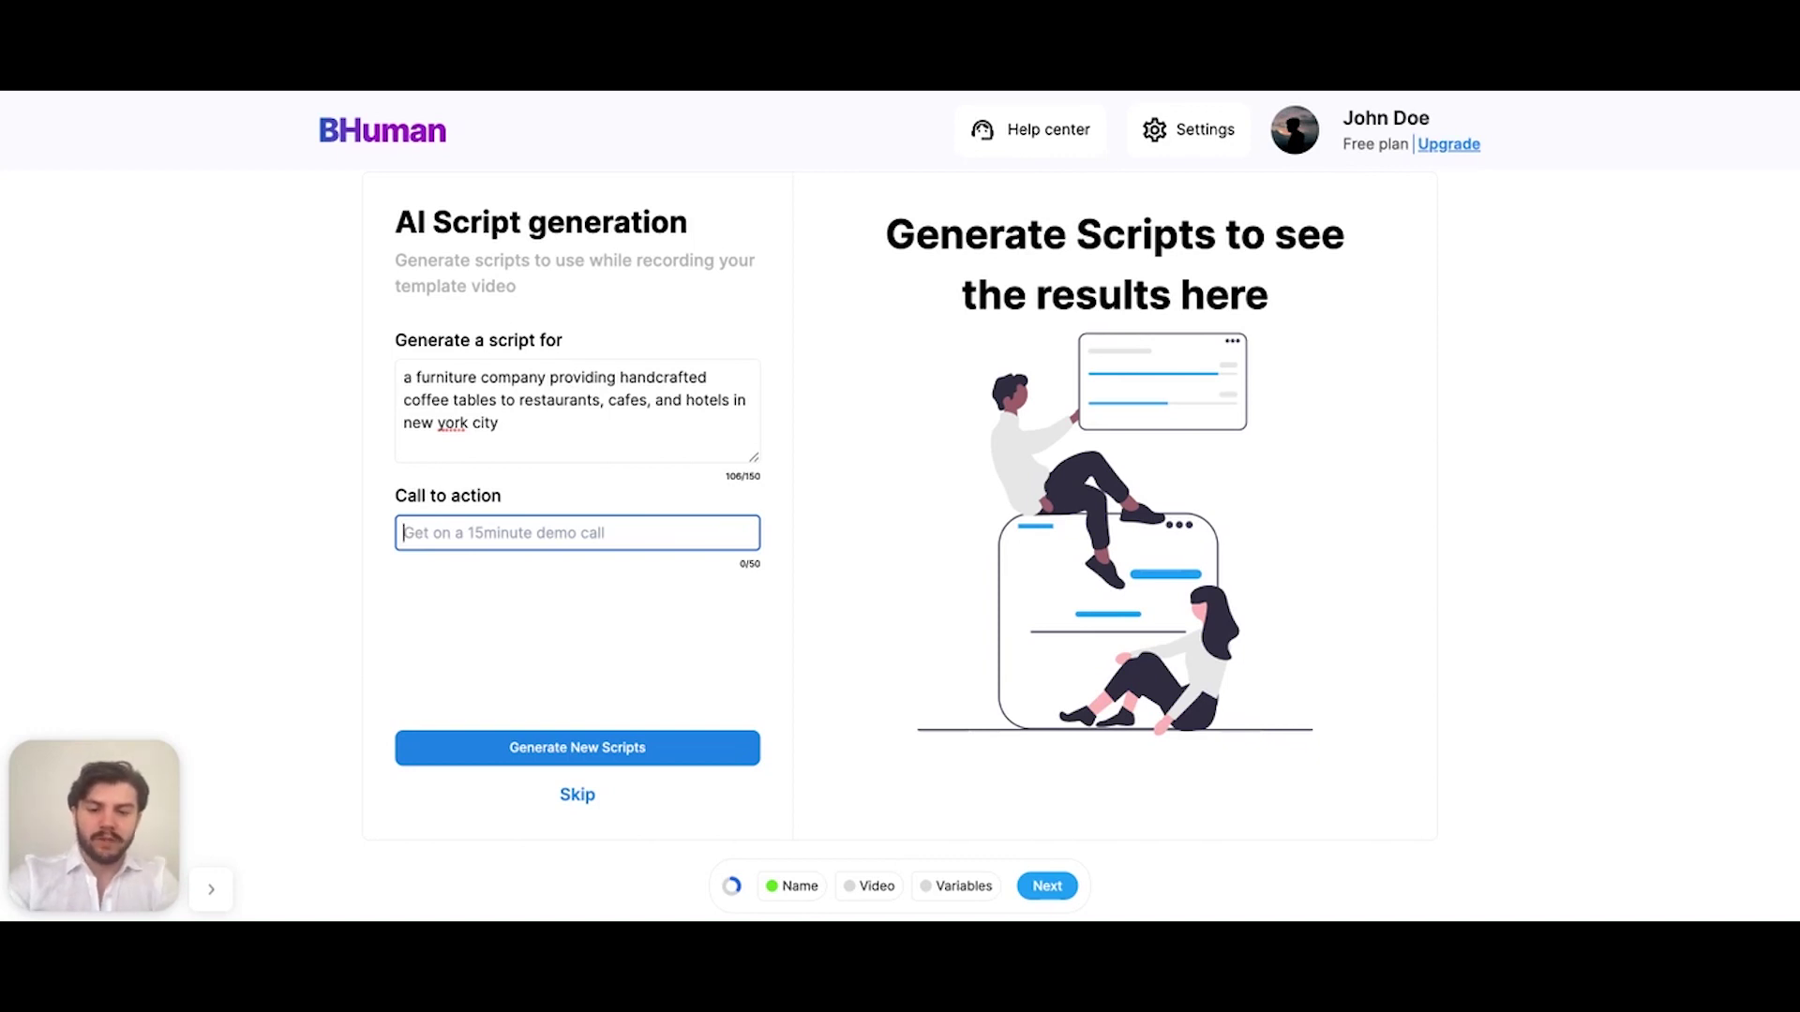
text(request a cat)
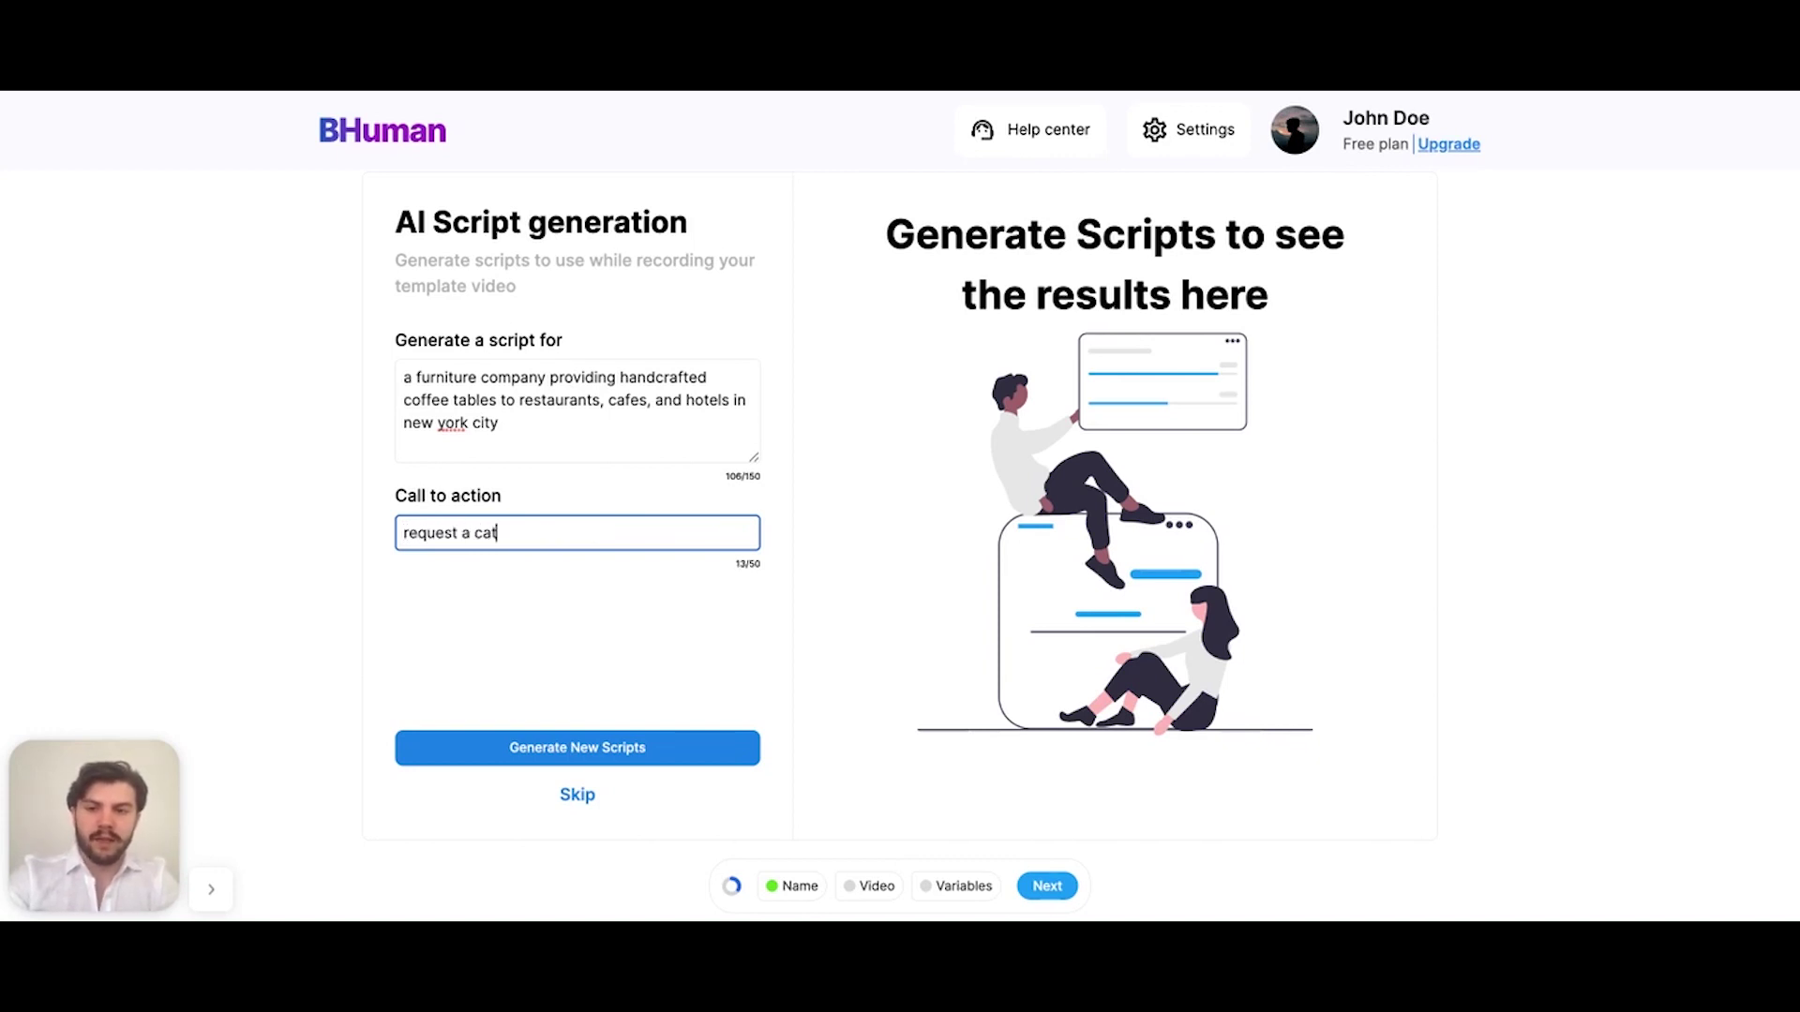
text(alog and make an order)
click(569, 747)
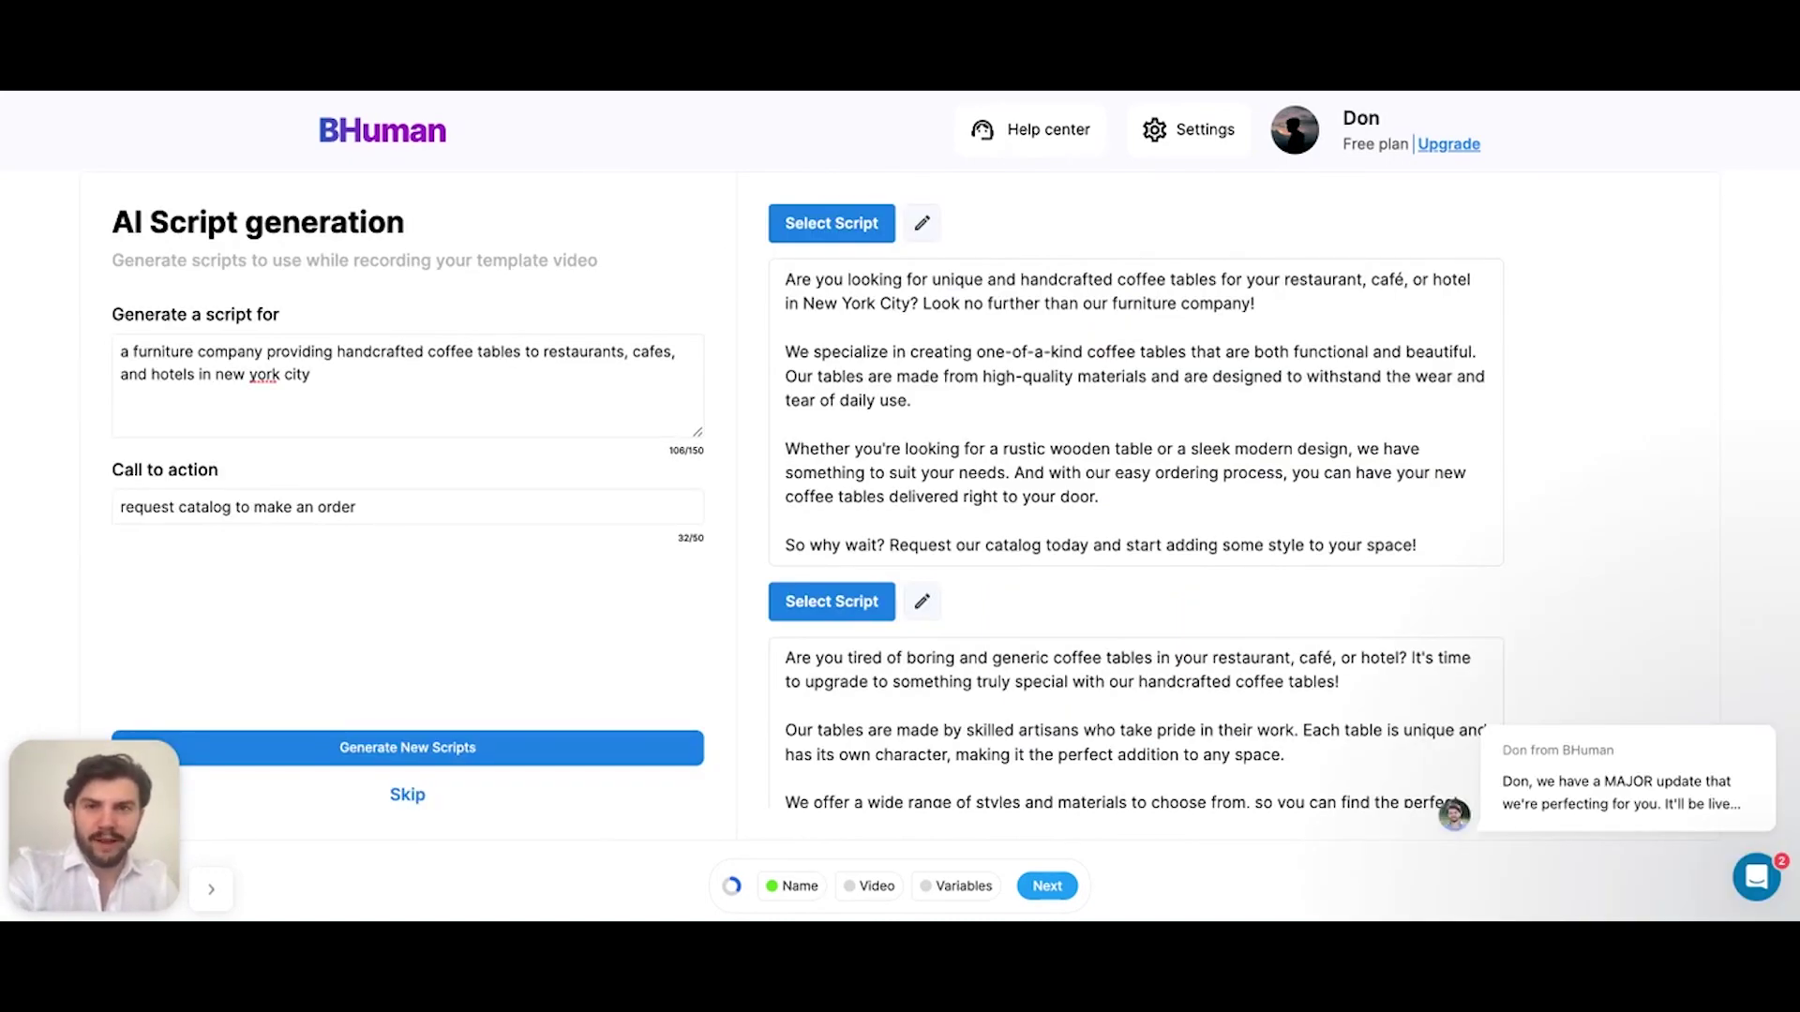
Browse the generated scripts and pick the restaurant-café-hotel script to edit
scroll(1526, 429, down, 6)
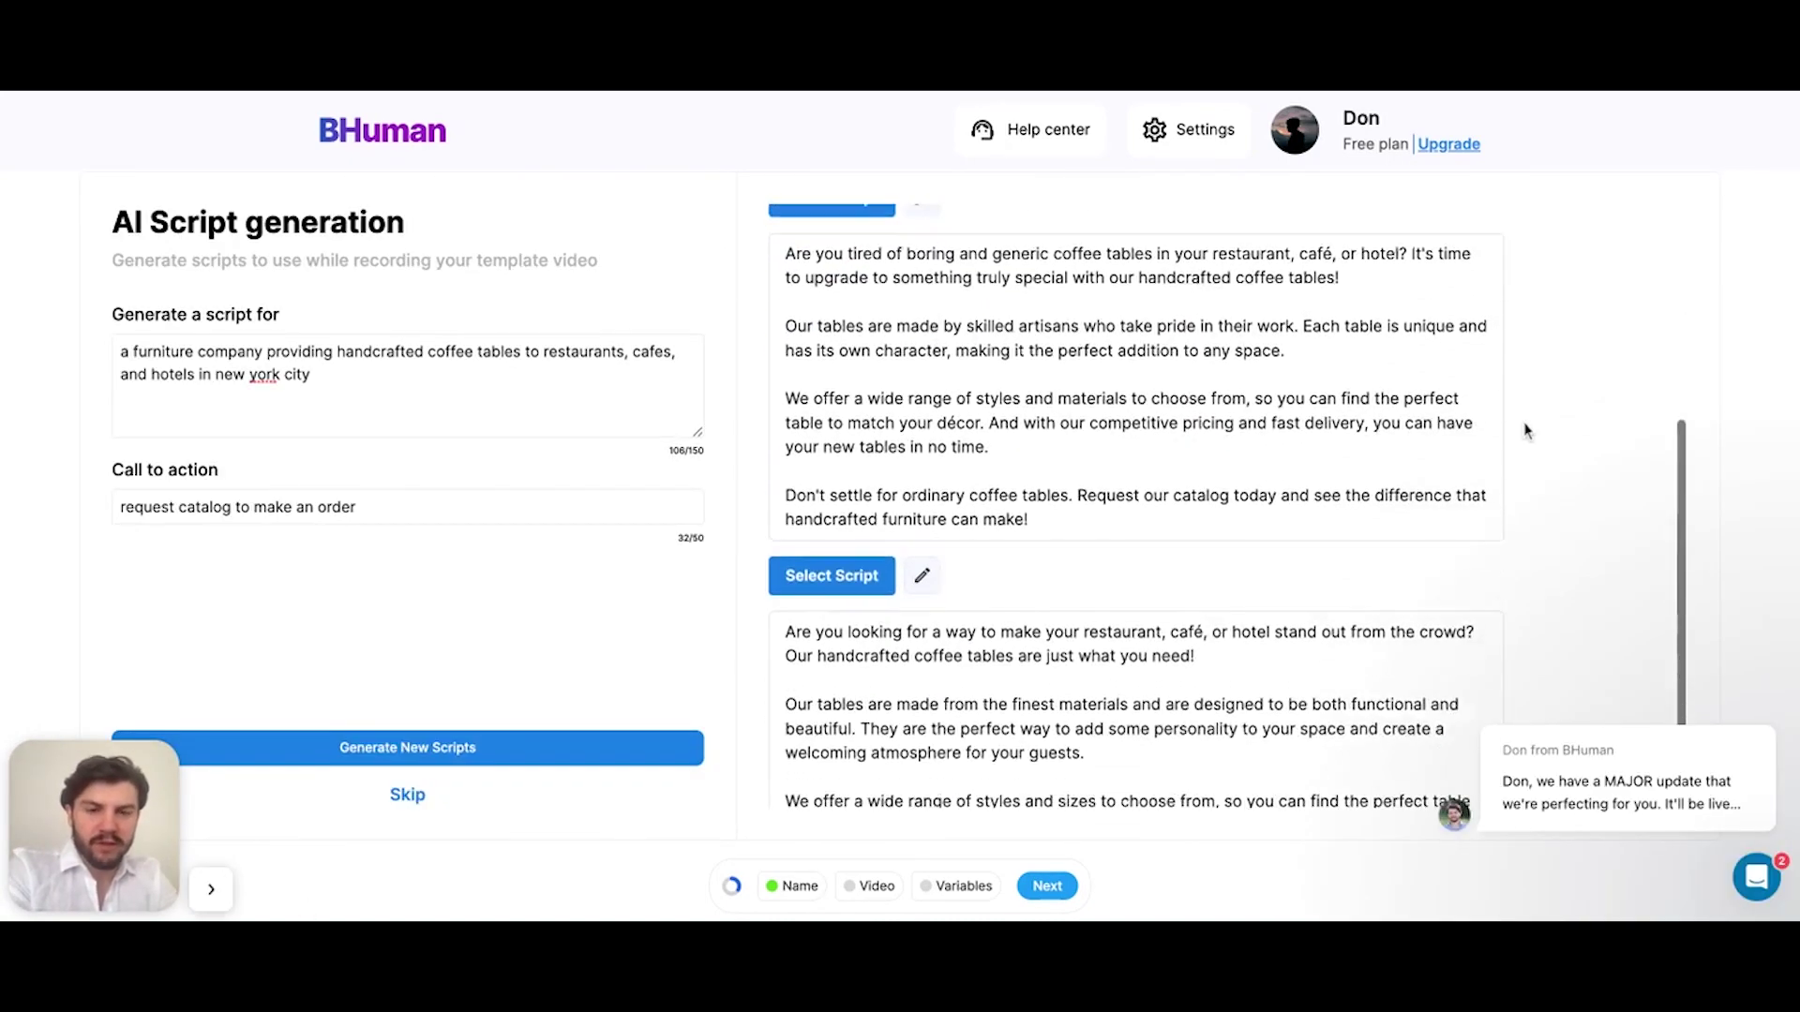
scroll(1523, 454, up, 3)
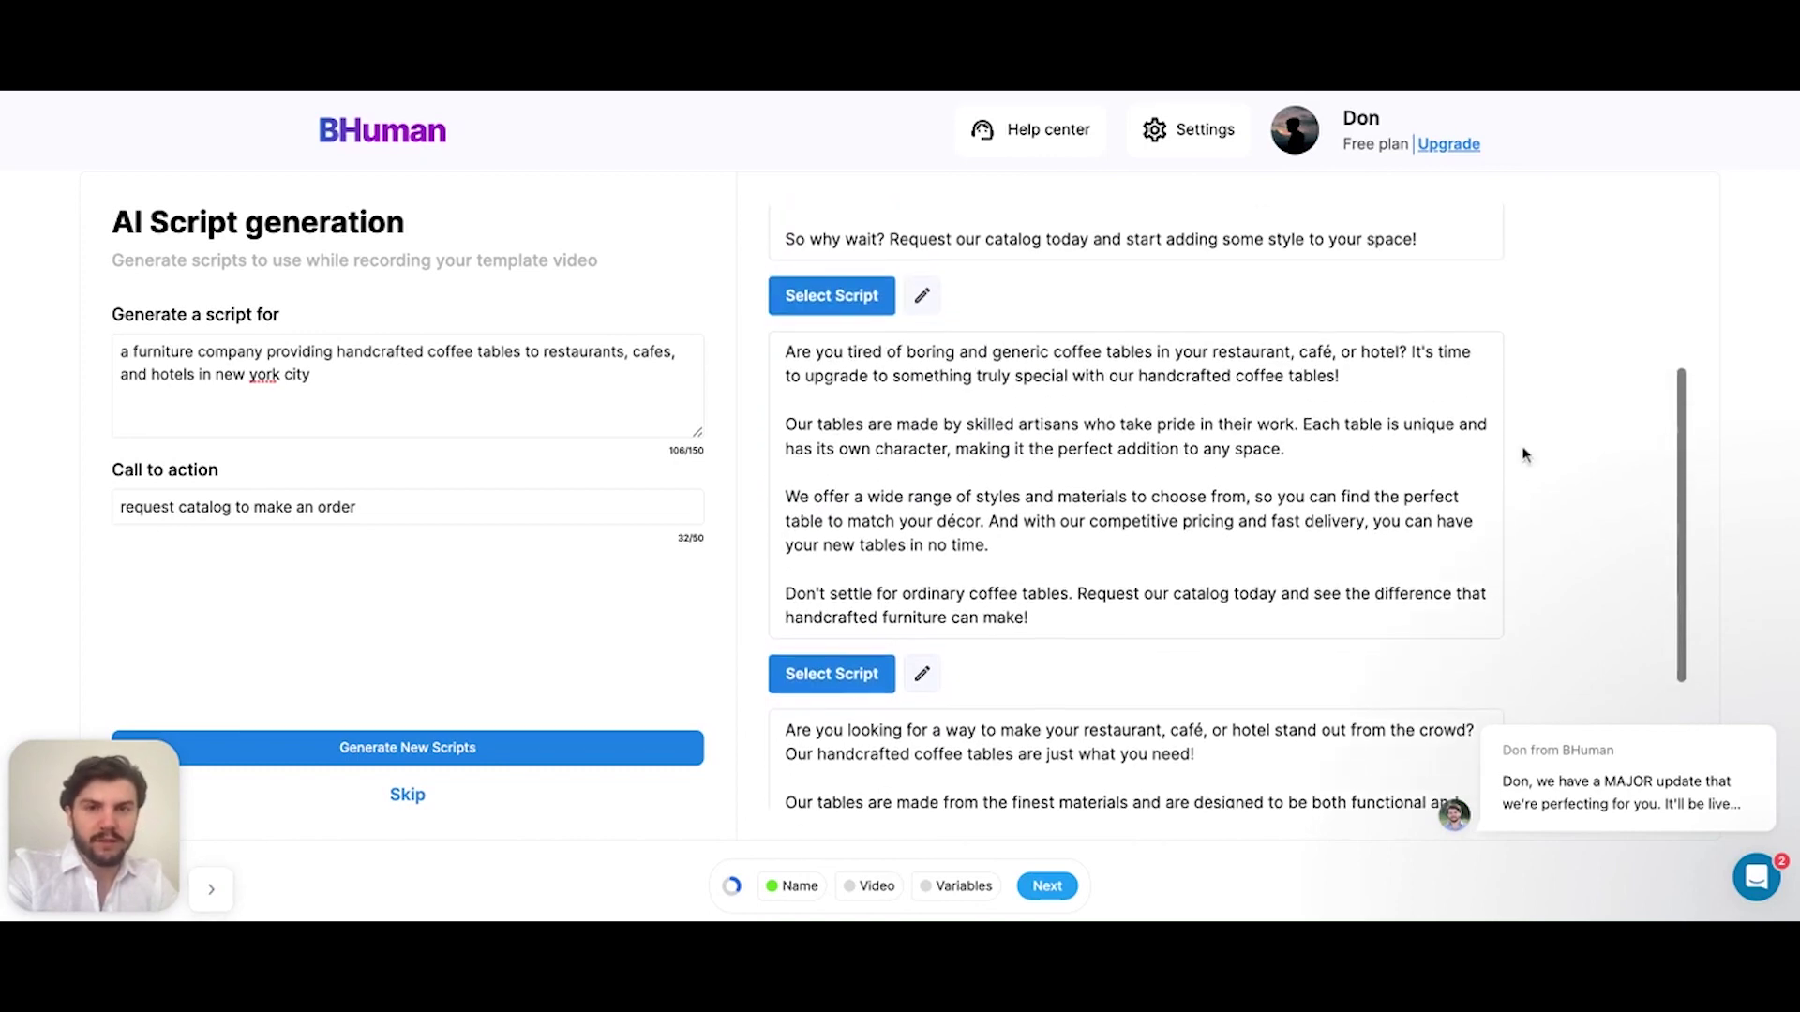
scroll(1523, 454, down, 3)
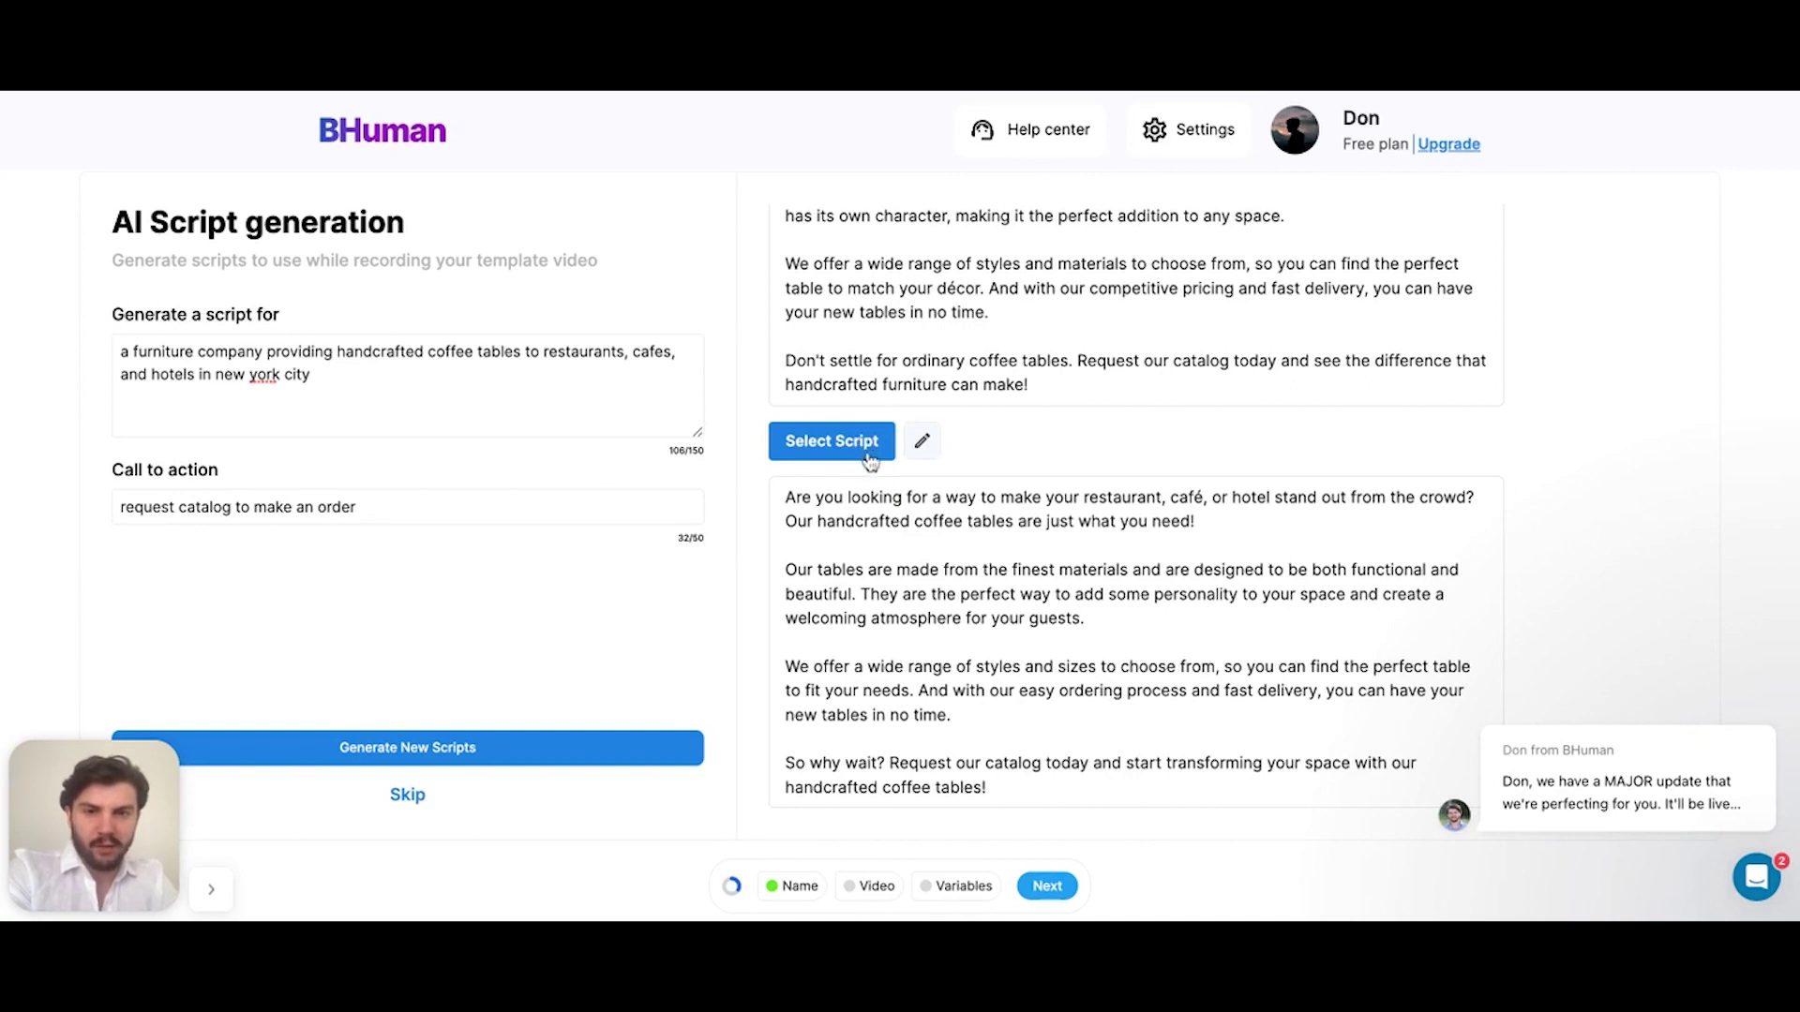
click(924, 448)
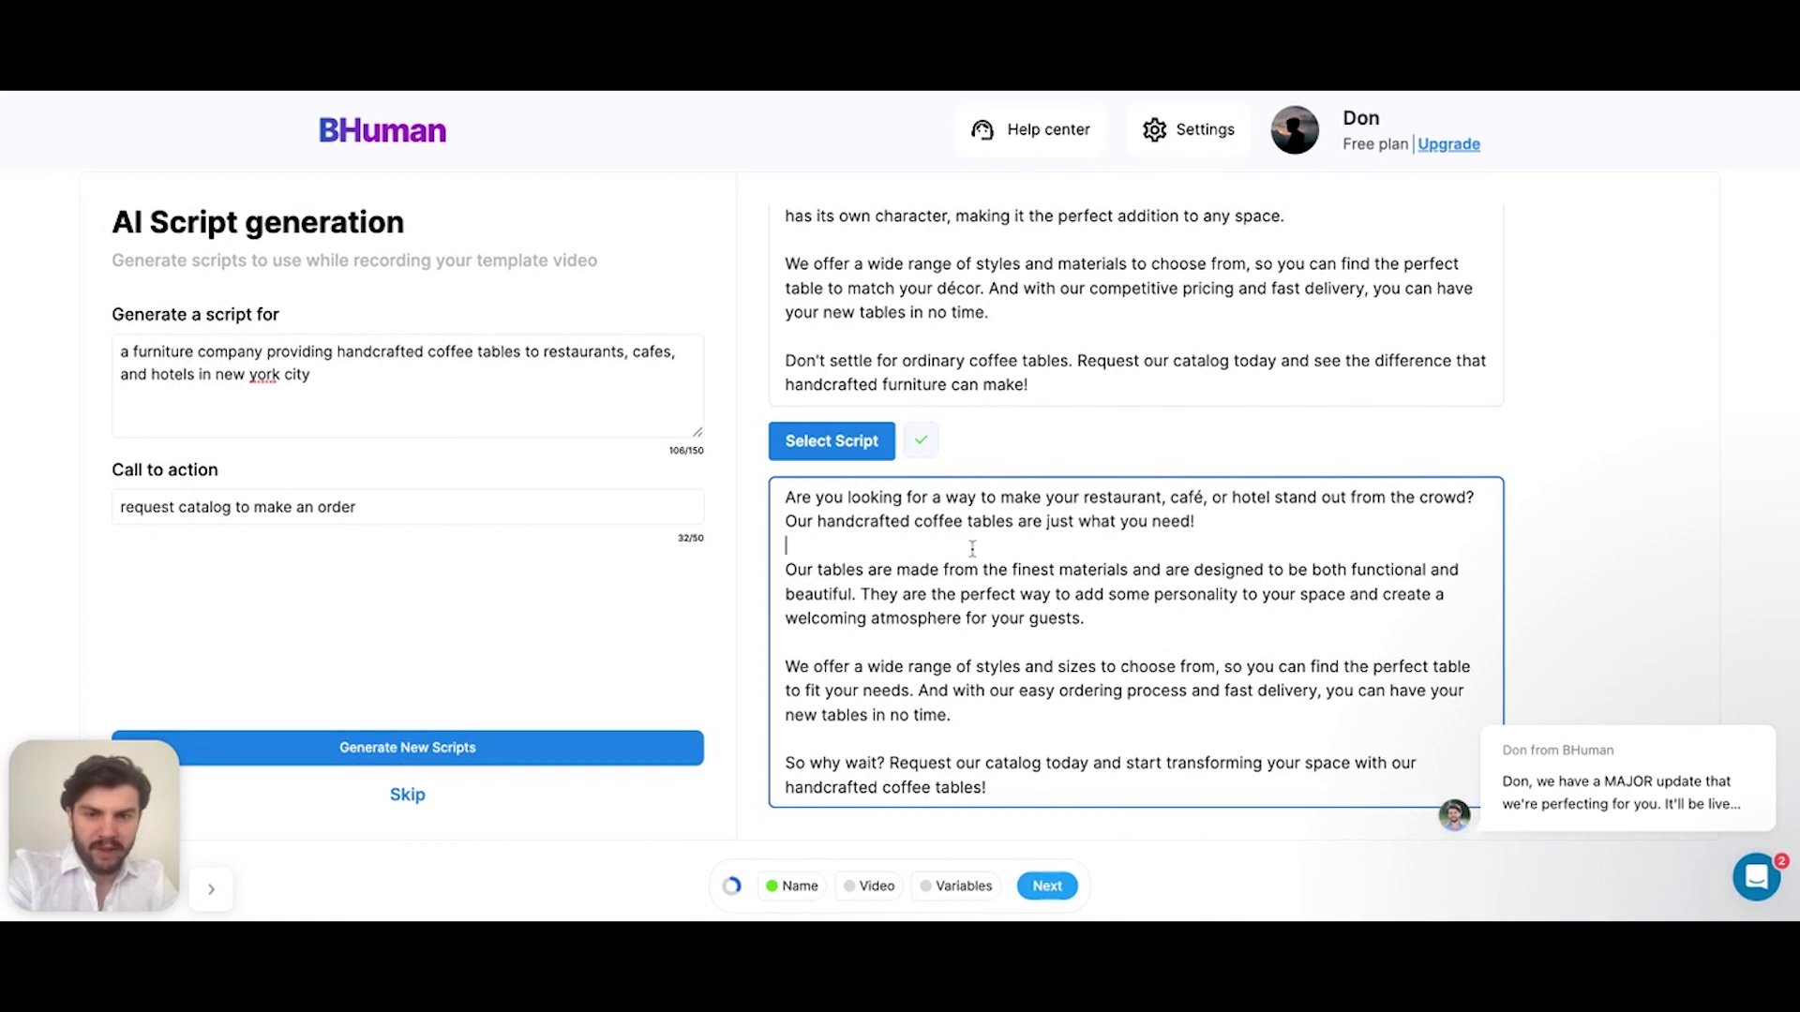
Delete the 'We offer a wide range…' styles-and-sizes paragraph and use the edited script
click(1096, 649)
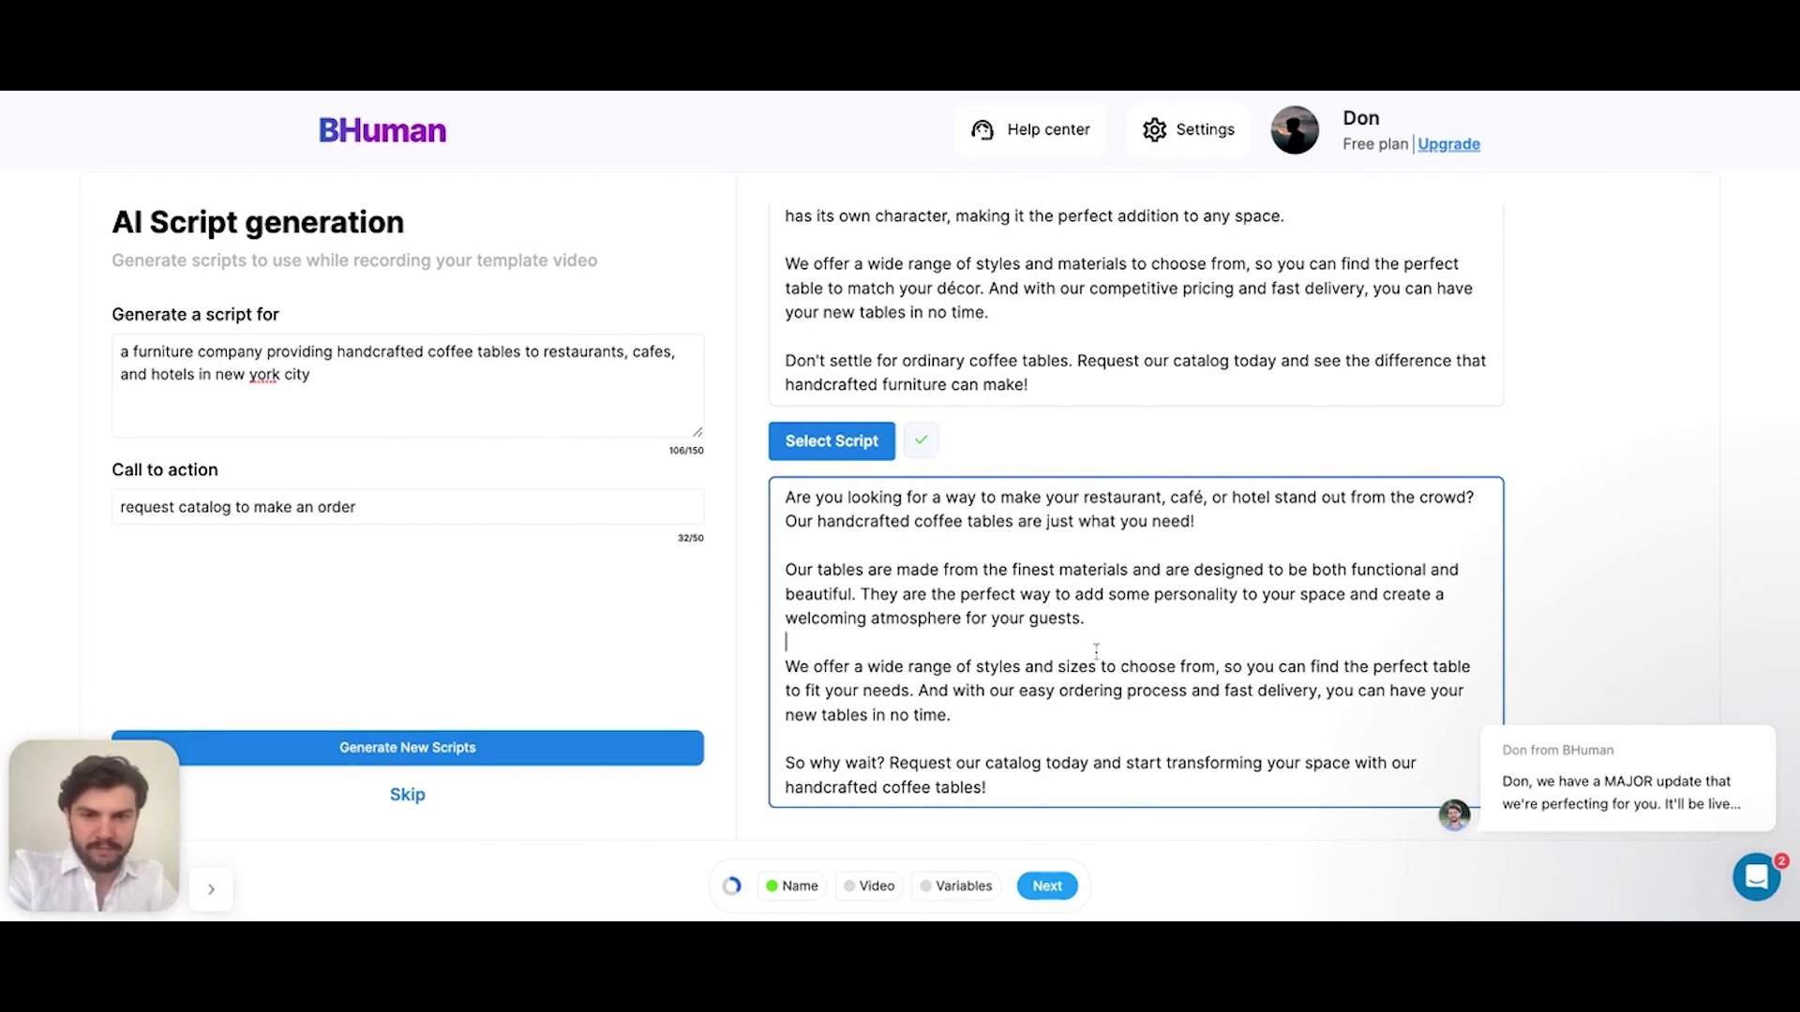
click(1021, 739)
key(shift+Up)
key(shift+Up)
key(shift+Up)
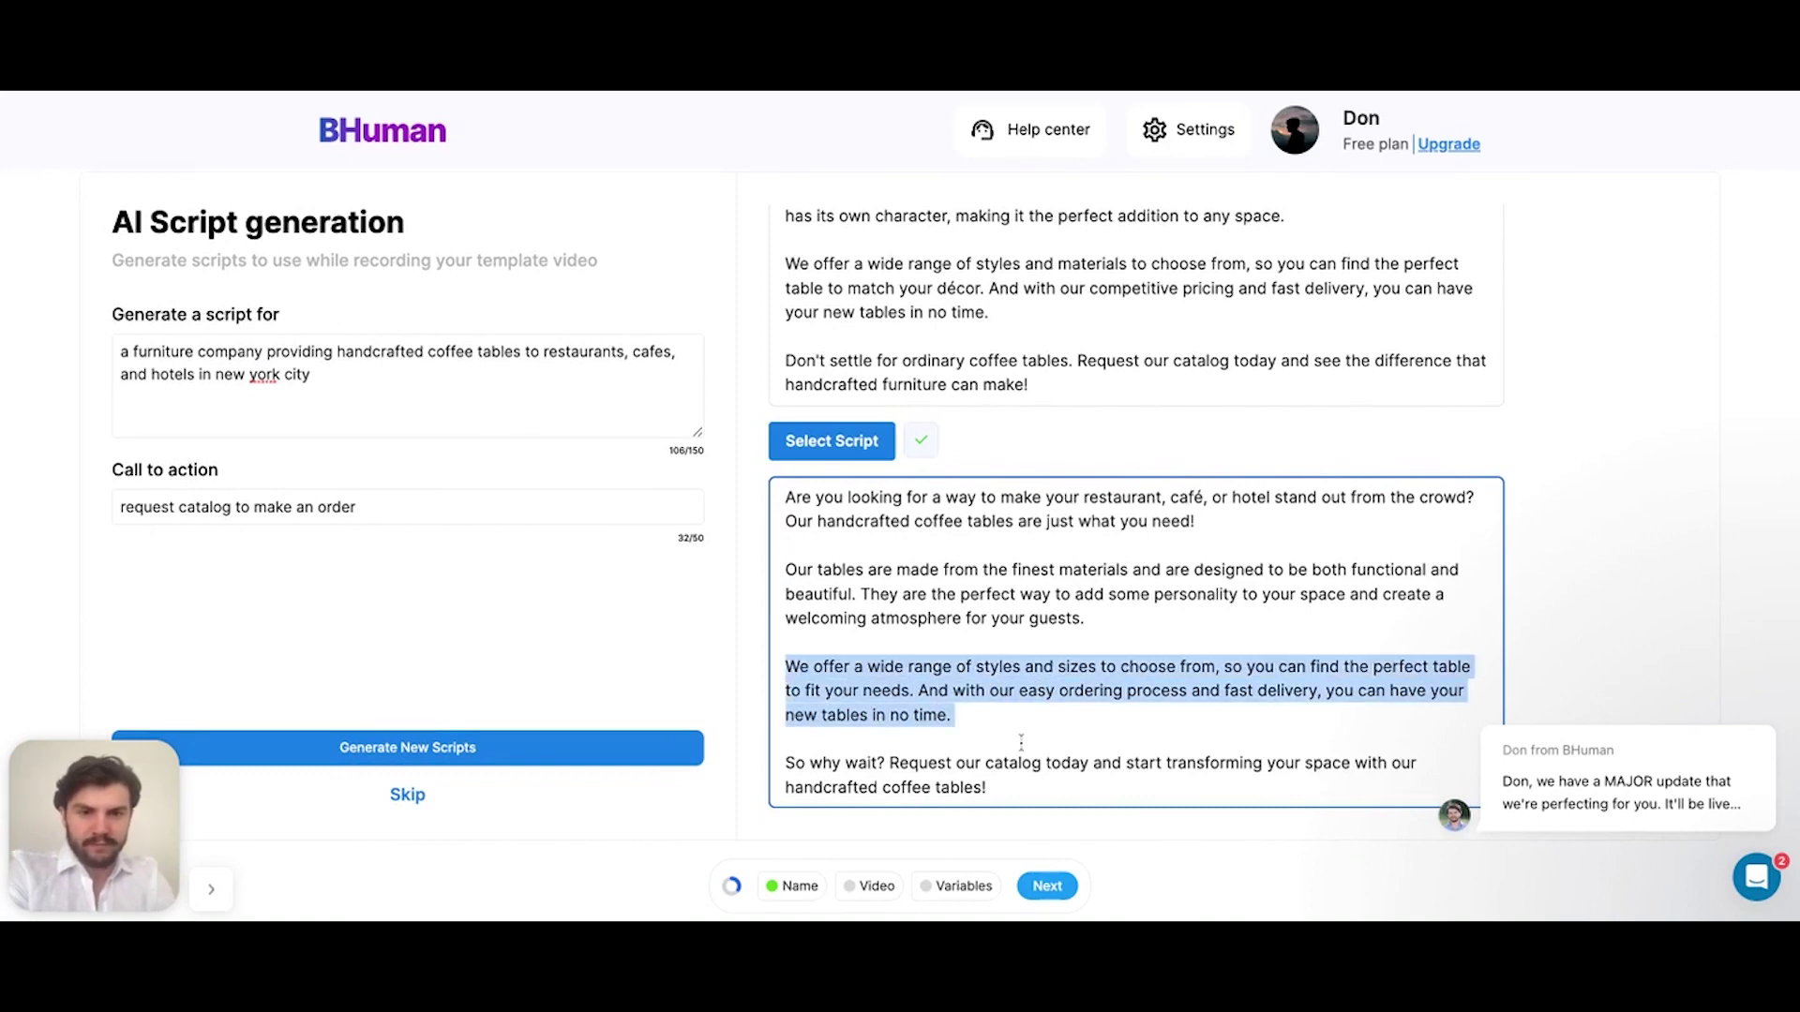
key(BackSpace)
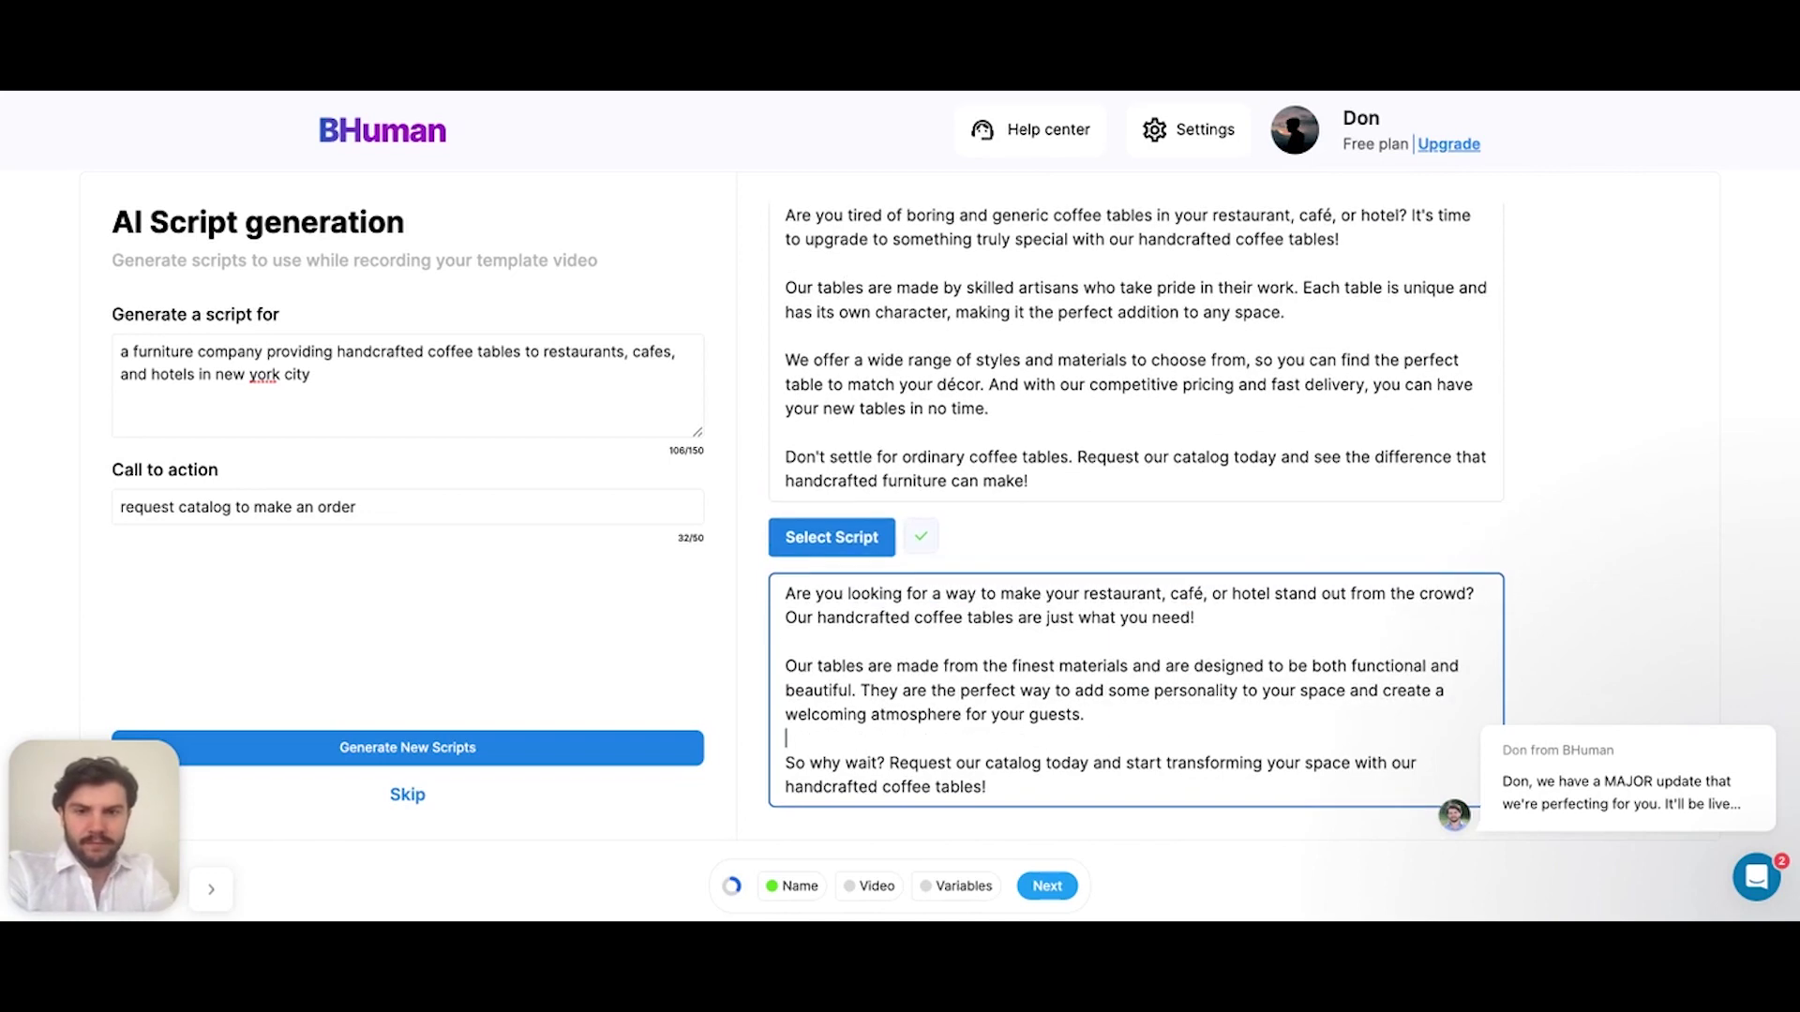
click(797, 547)
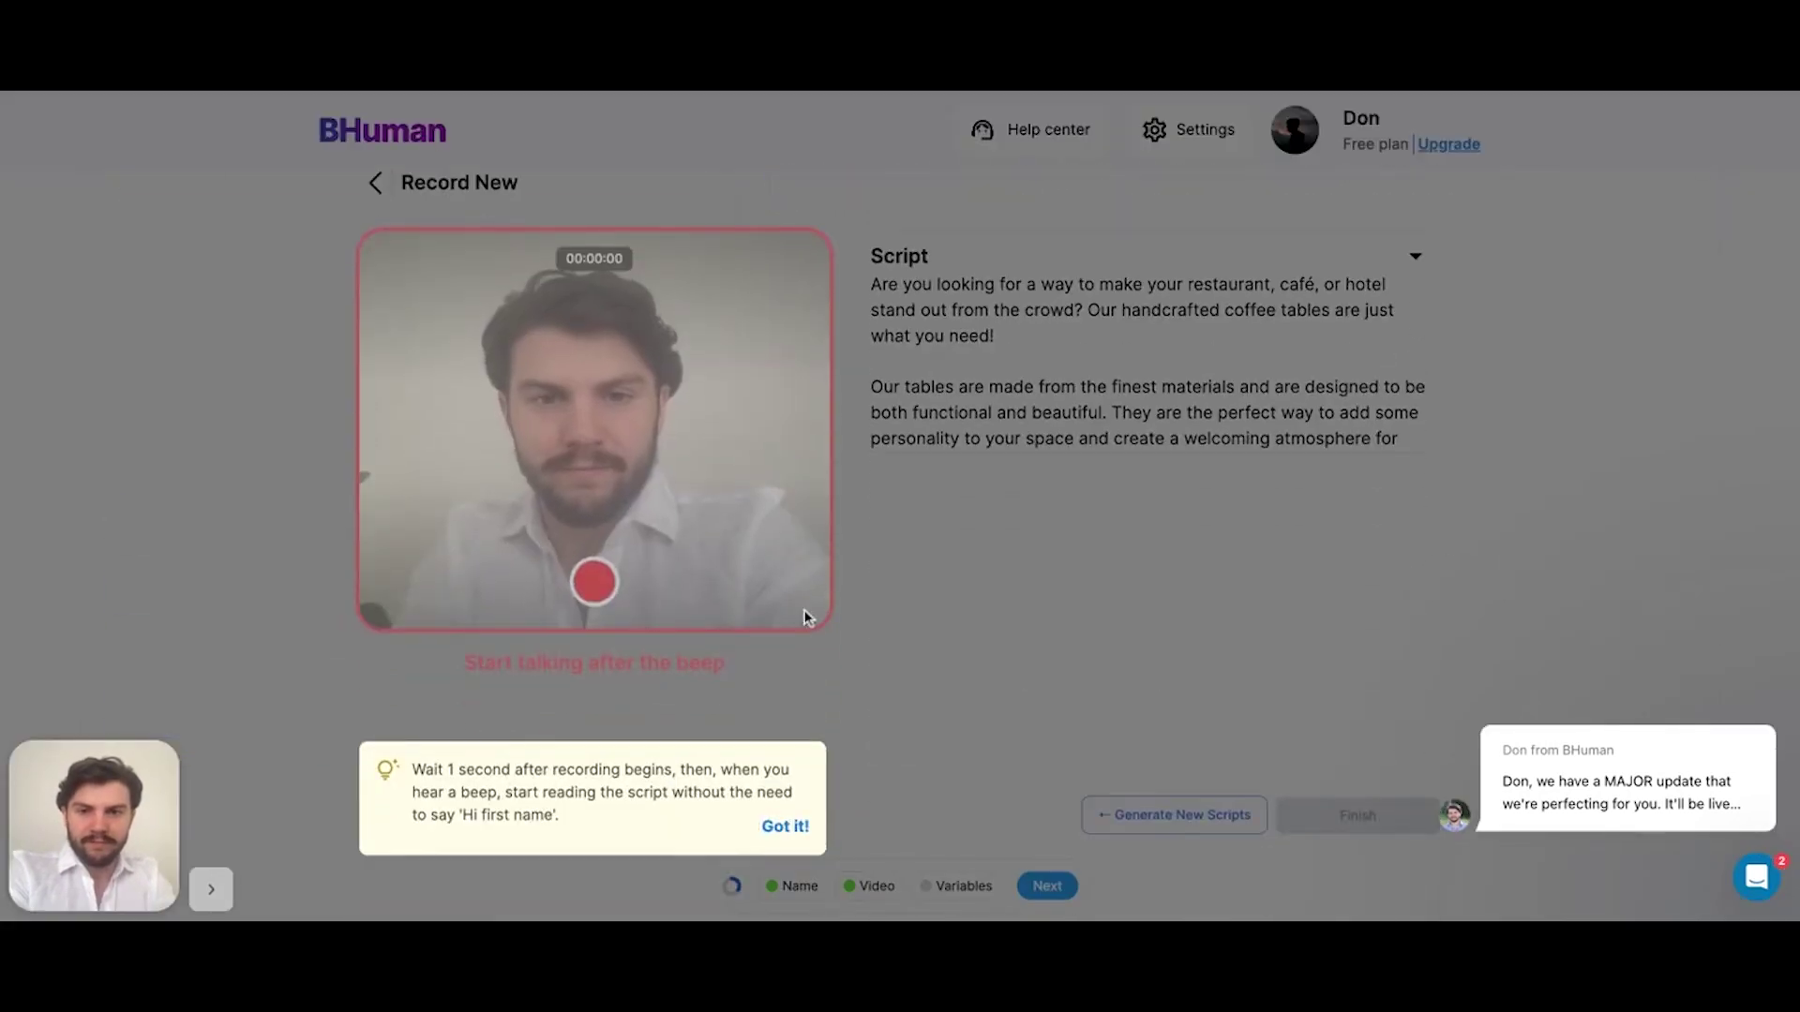
Dismiss the 'Got it!' recording tip on the Record New page
click(936, 727)
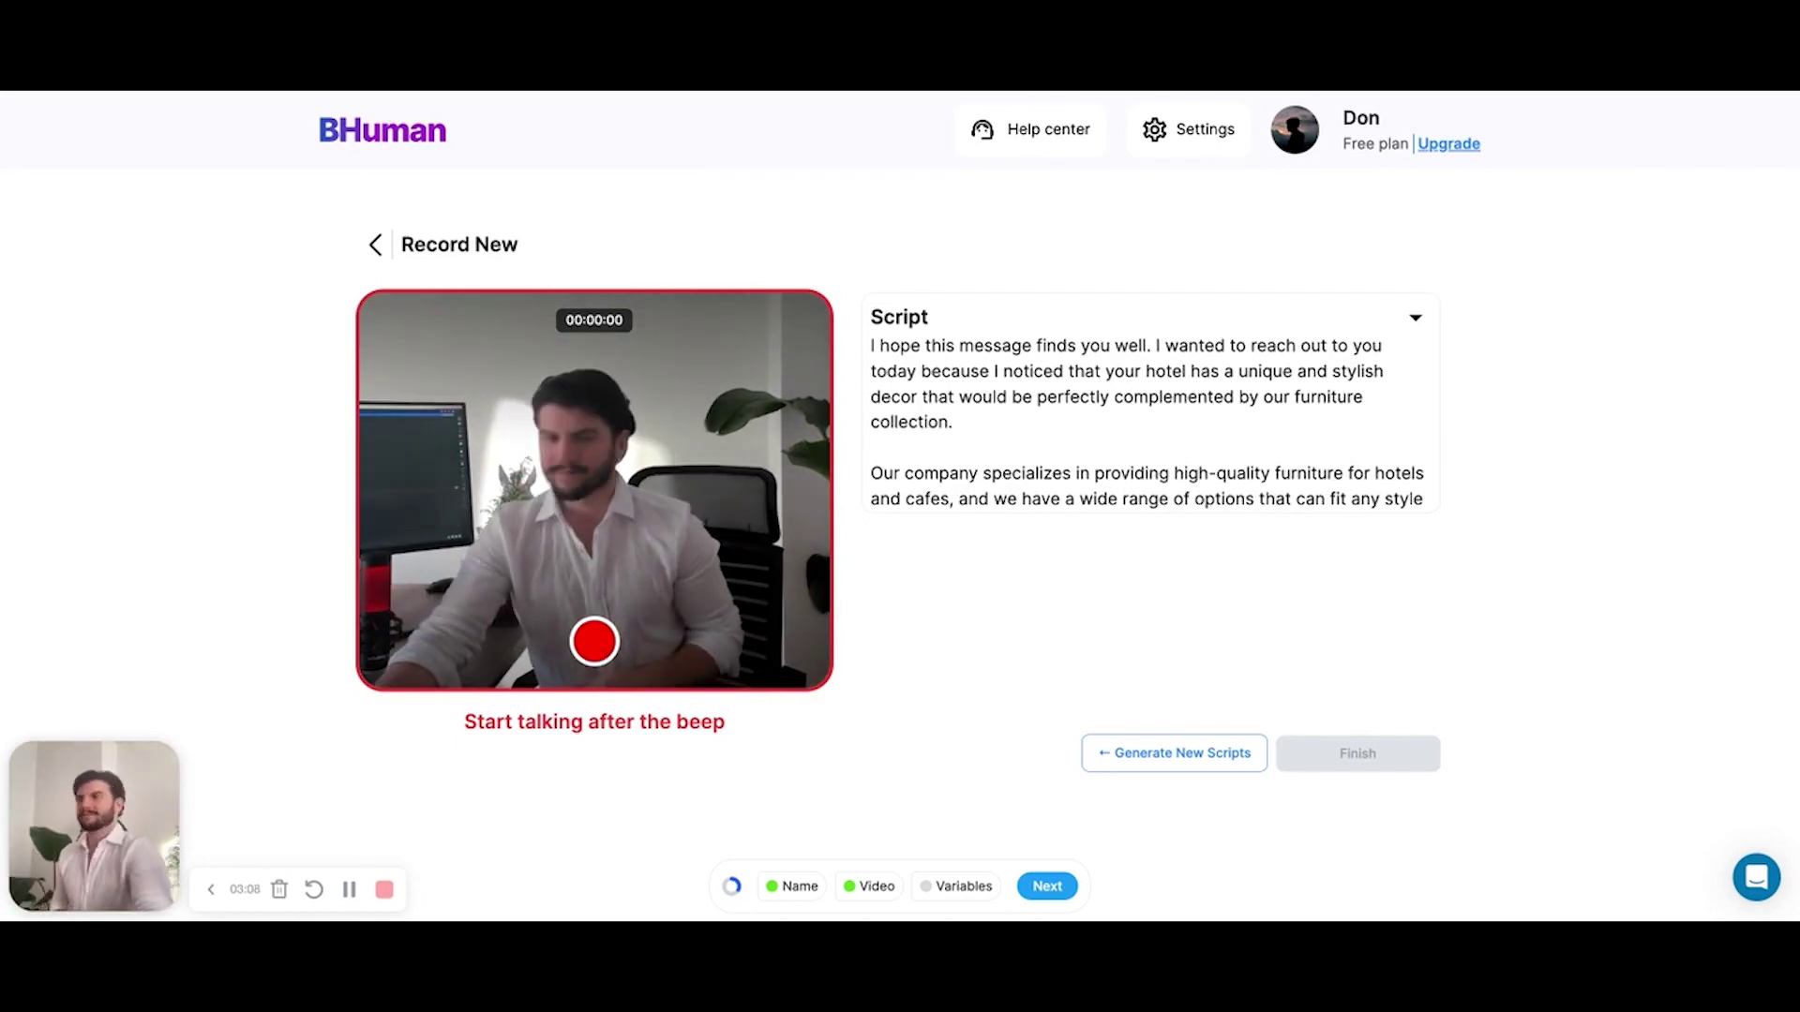
Start recording the template video reading the script aloud
click(594, 645)
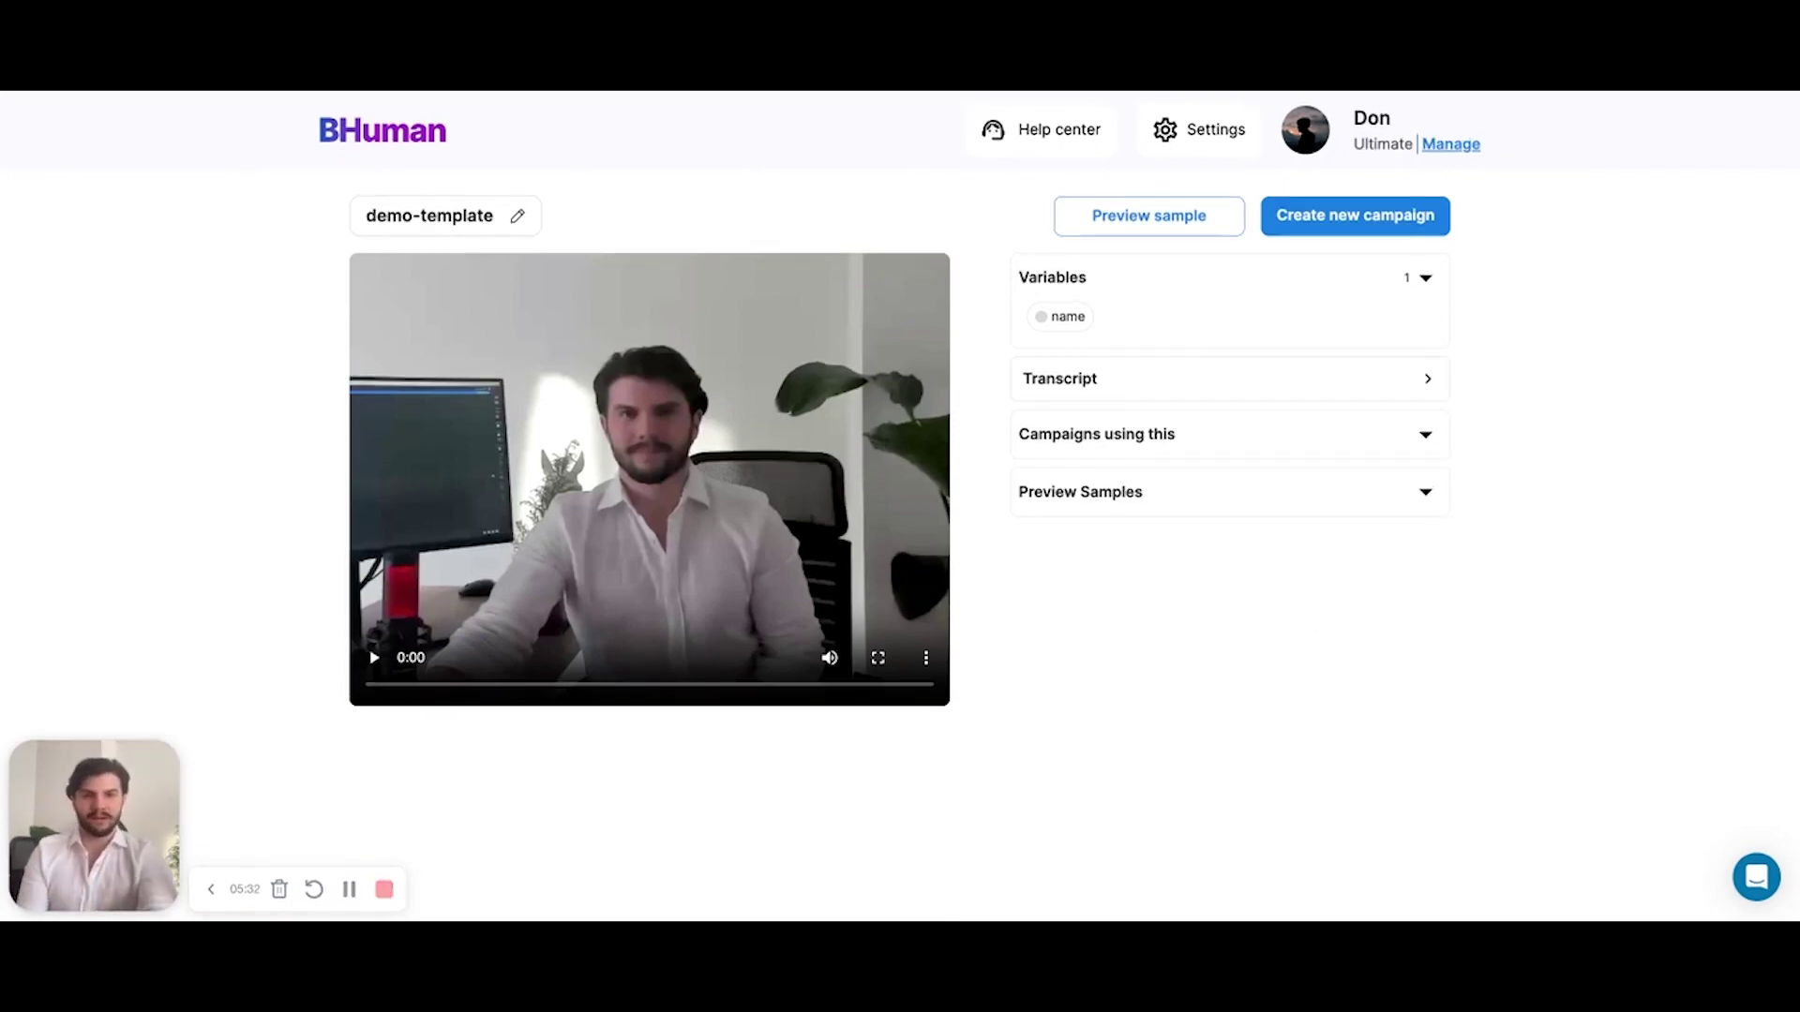
Open Preview sample to generate a personalized demo-template sample
click(1153, 225)
Enter a sample first name in the Generate Sample dialog and generate the personalized preview
click(883, 518)
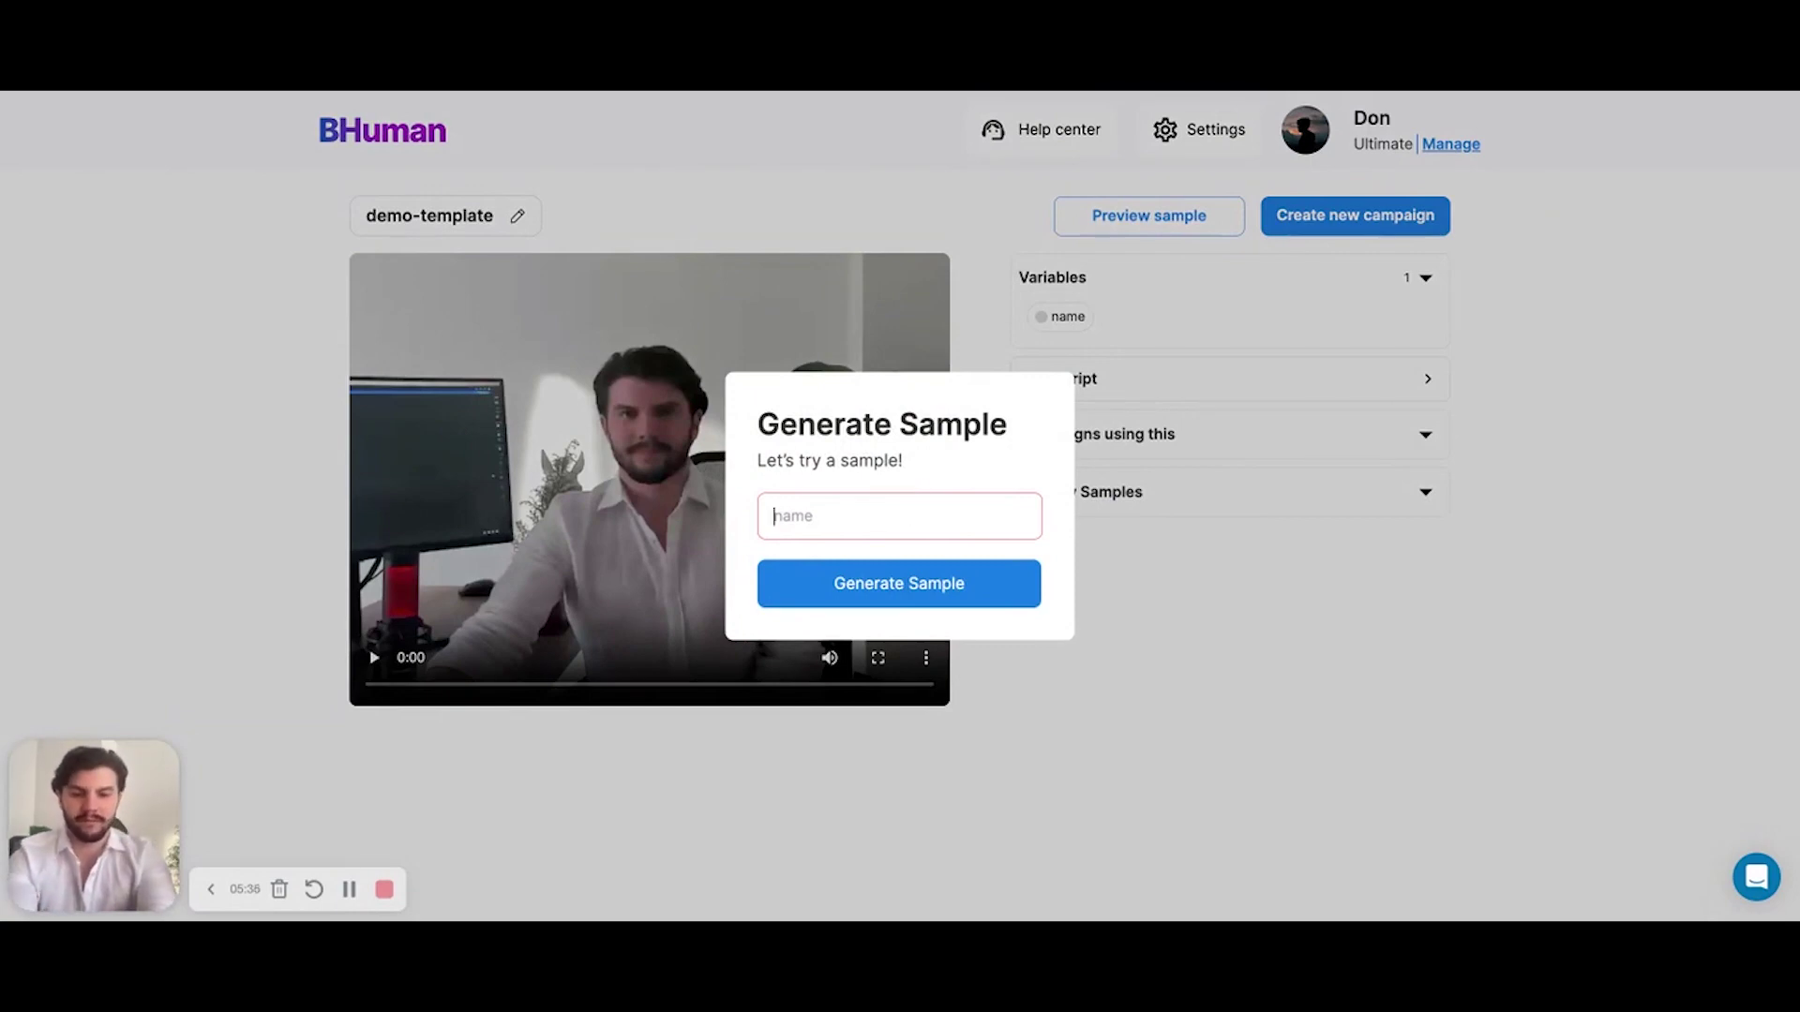
text(mark)
click(895, 584)
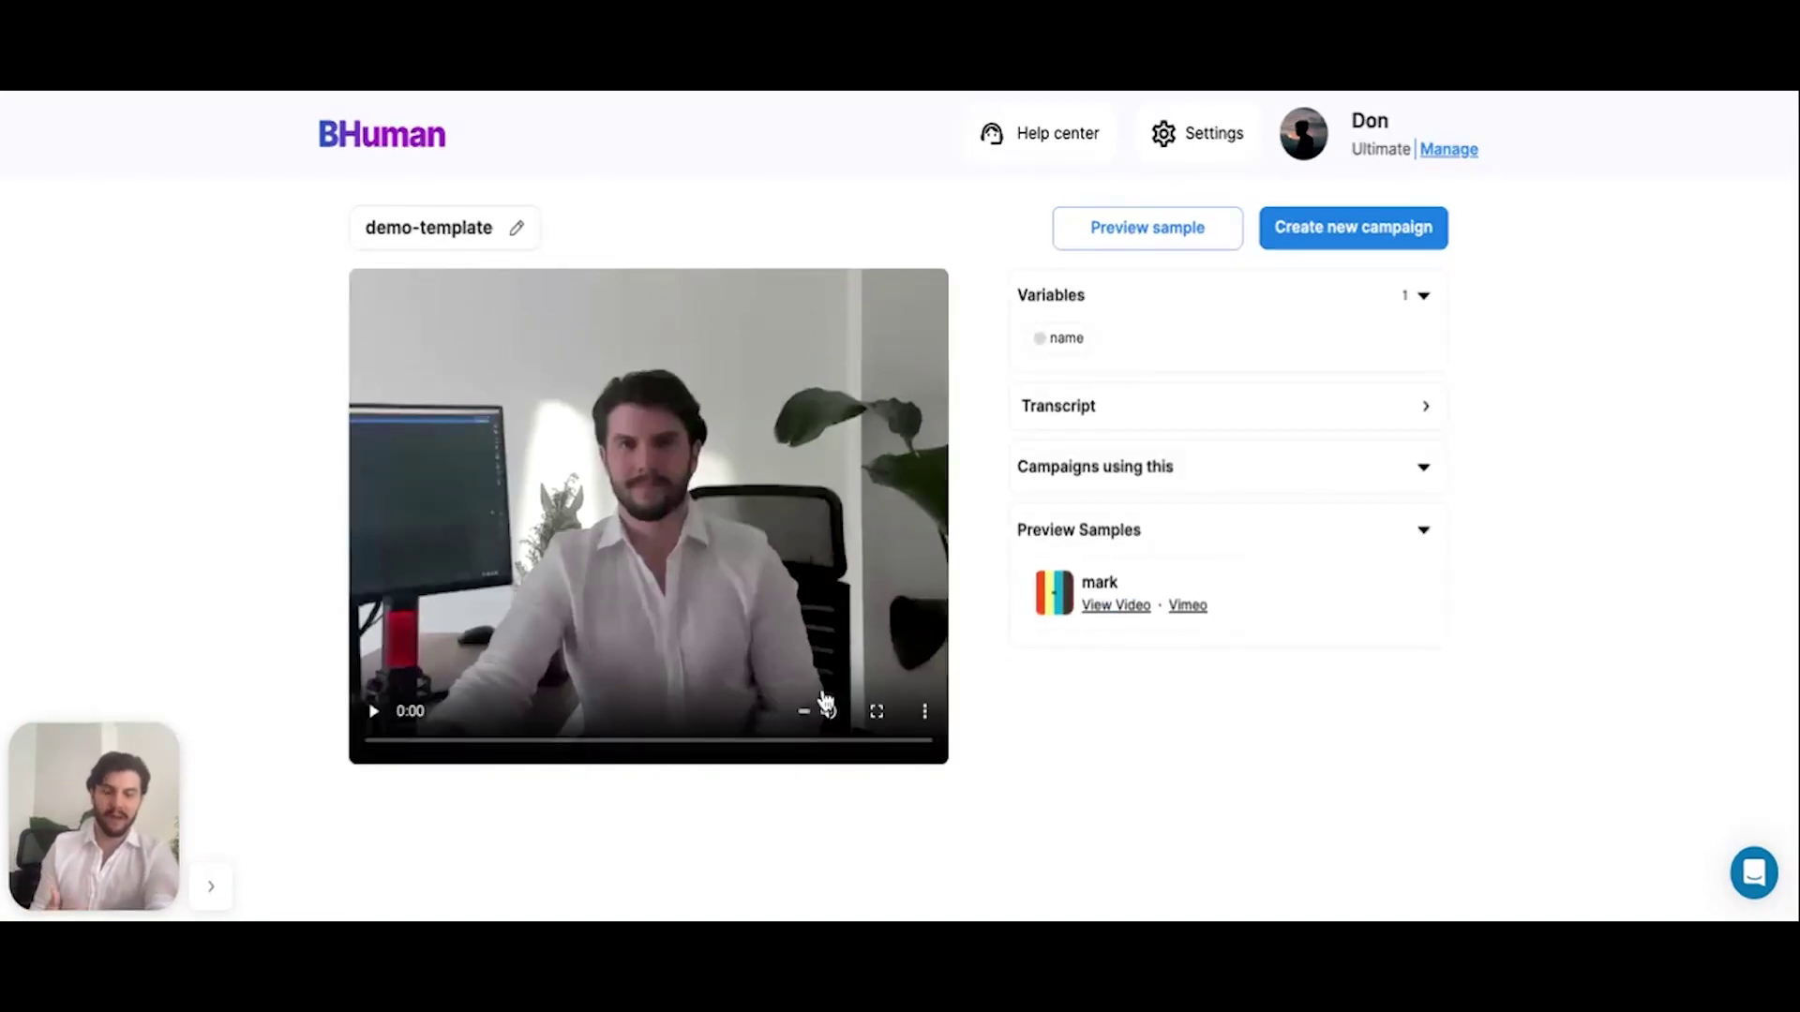
click(1186, 608)
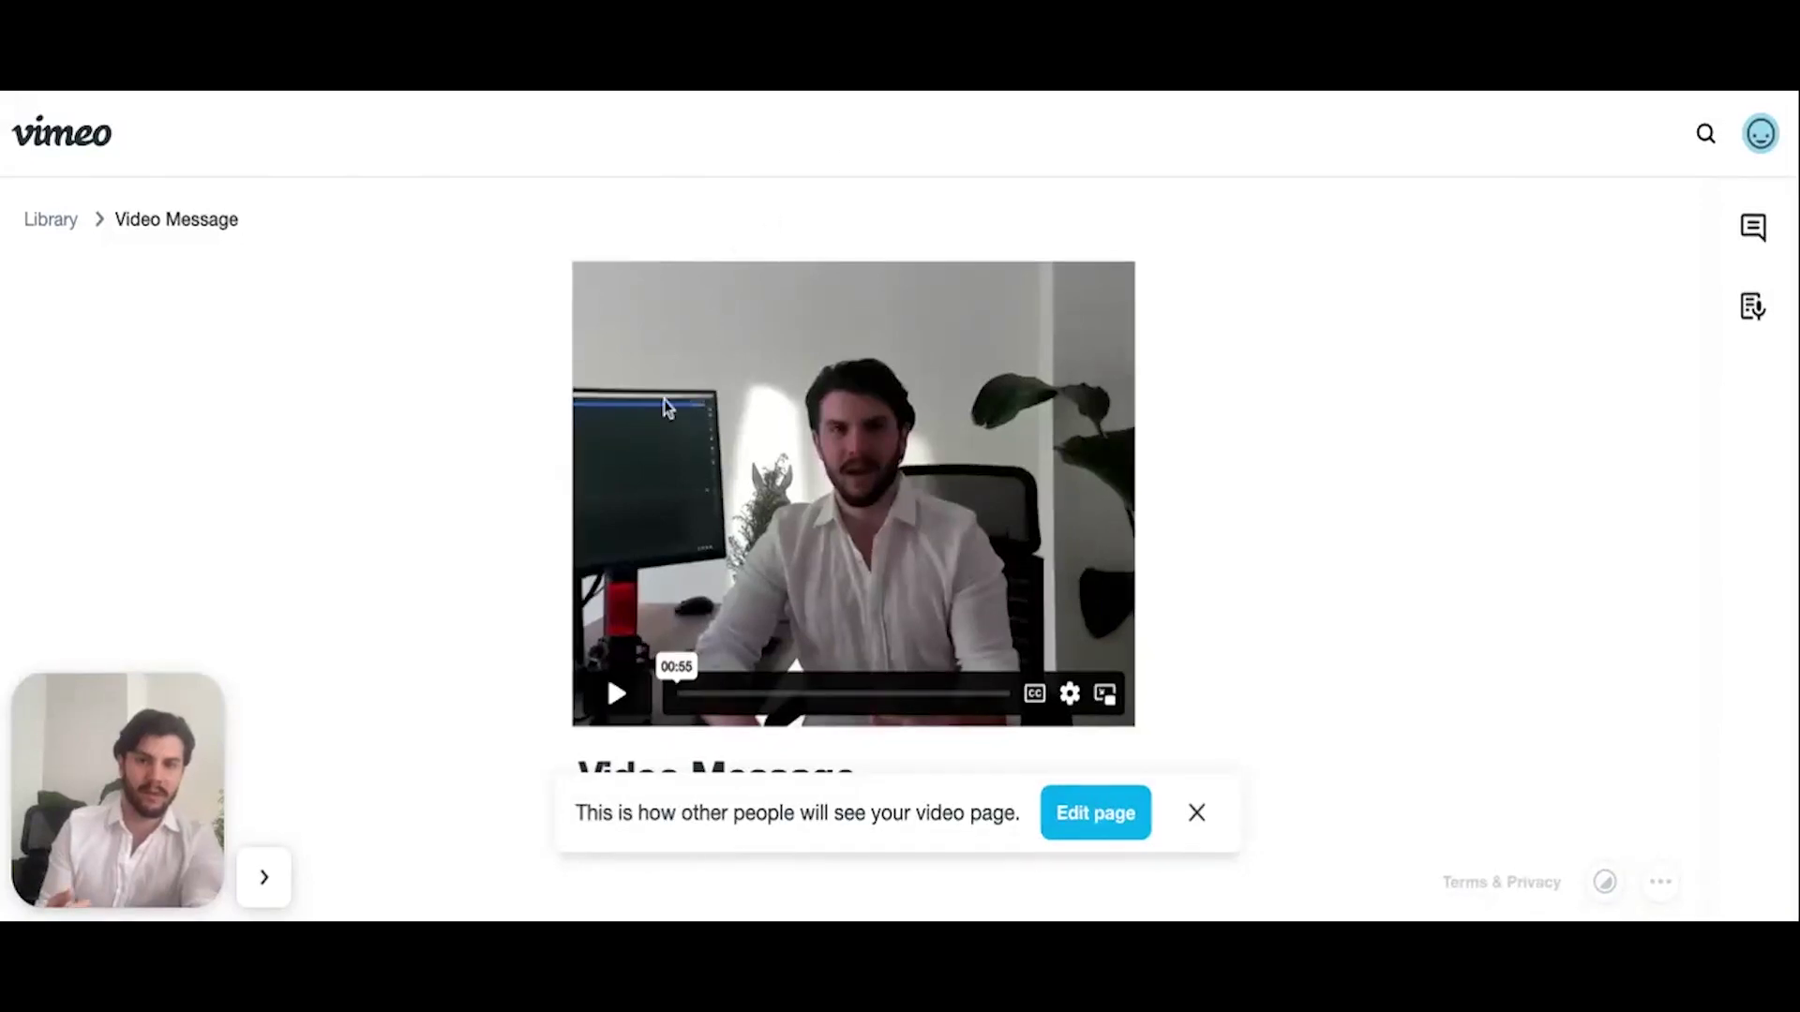
click(614, 694)
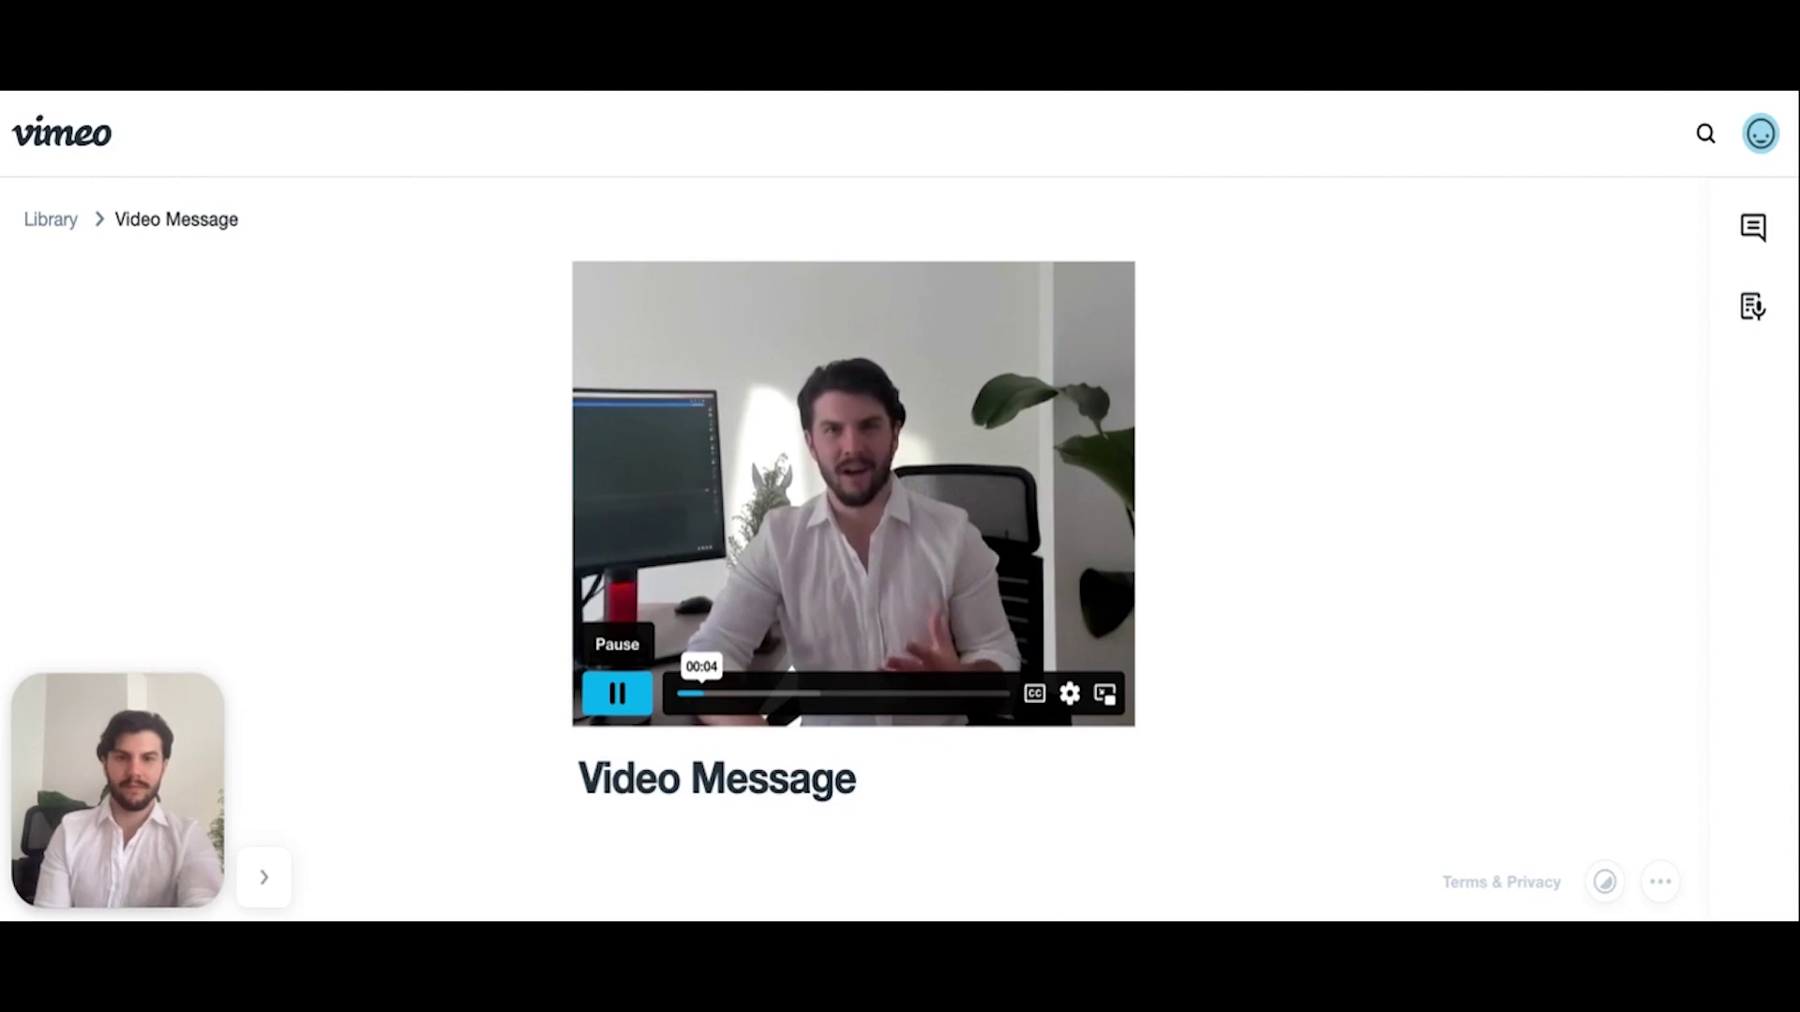
click(616, 694)
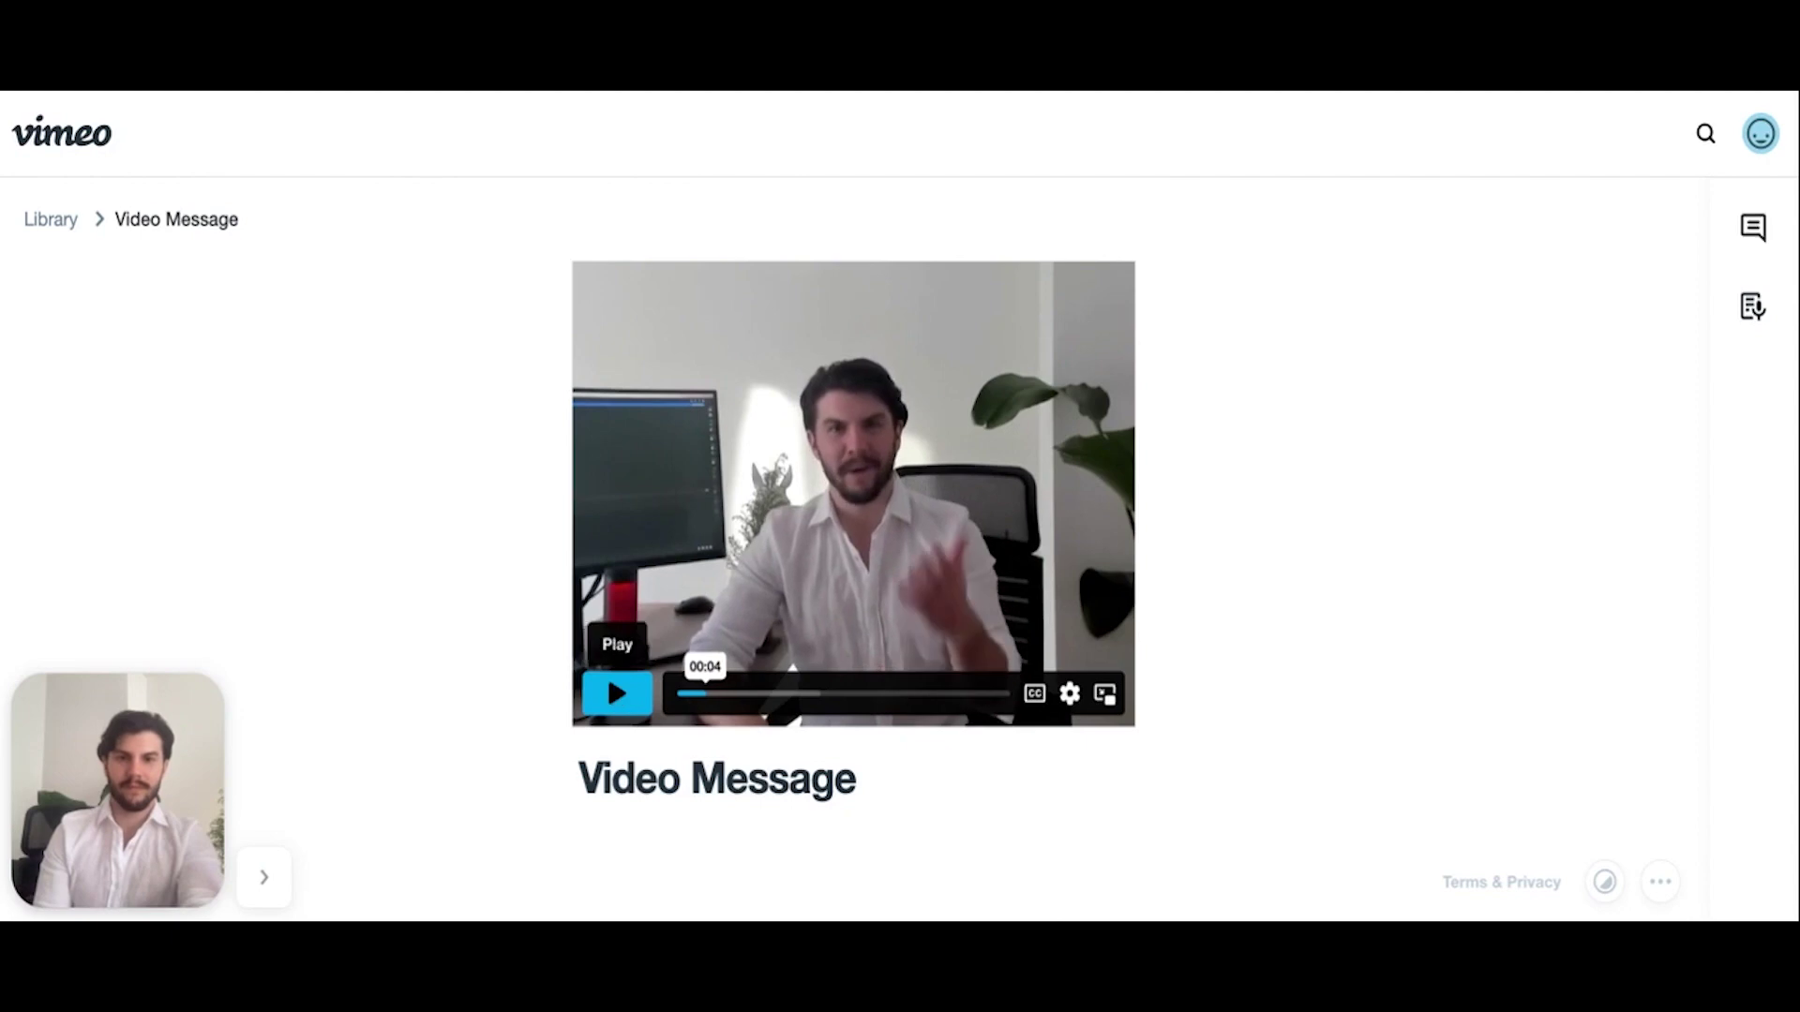
click(370, 91)
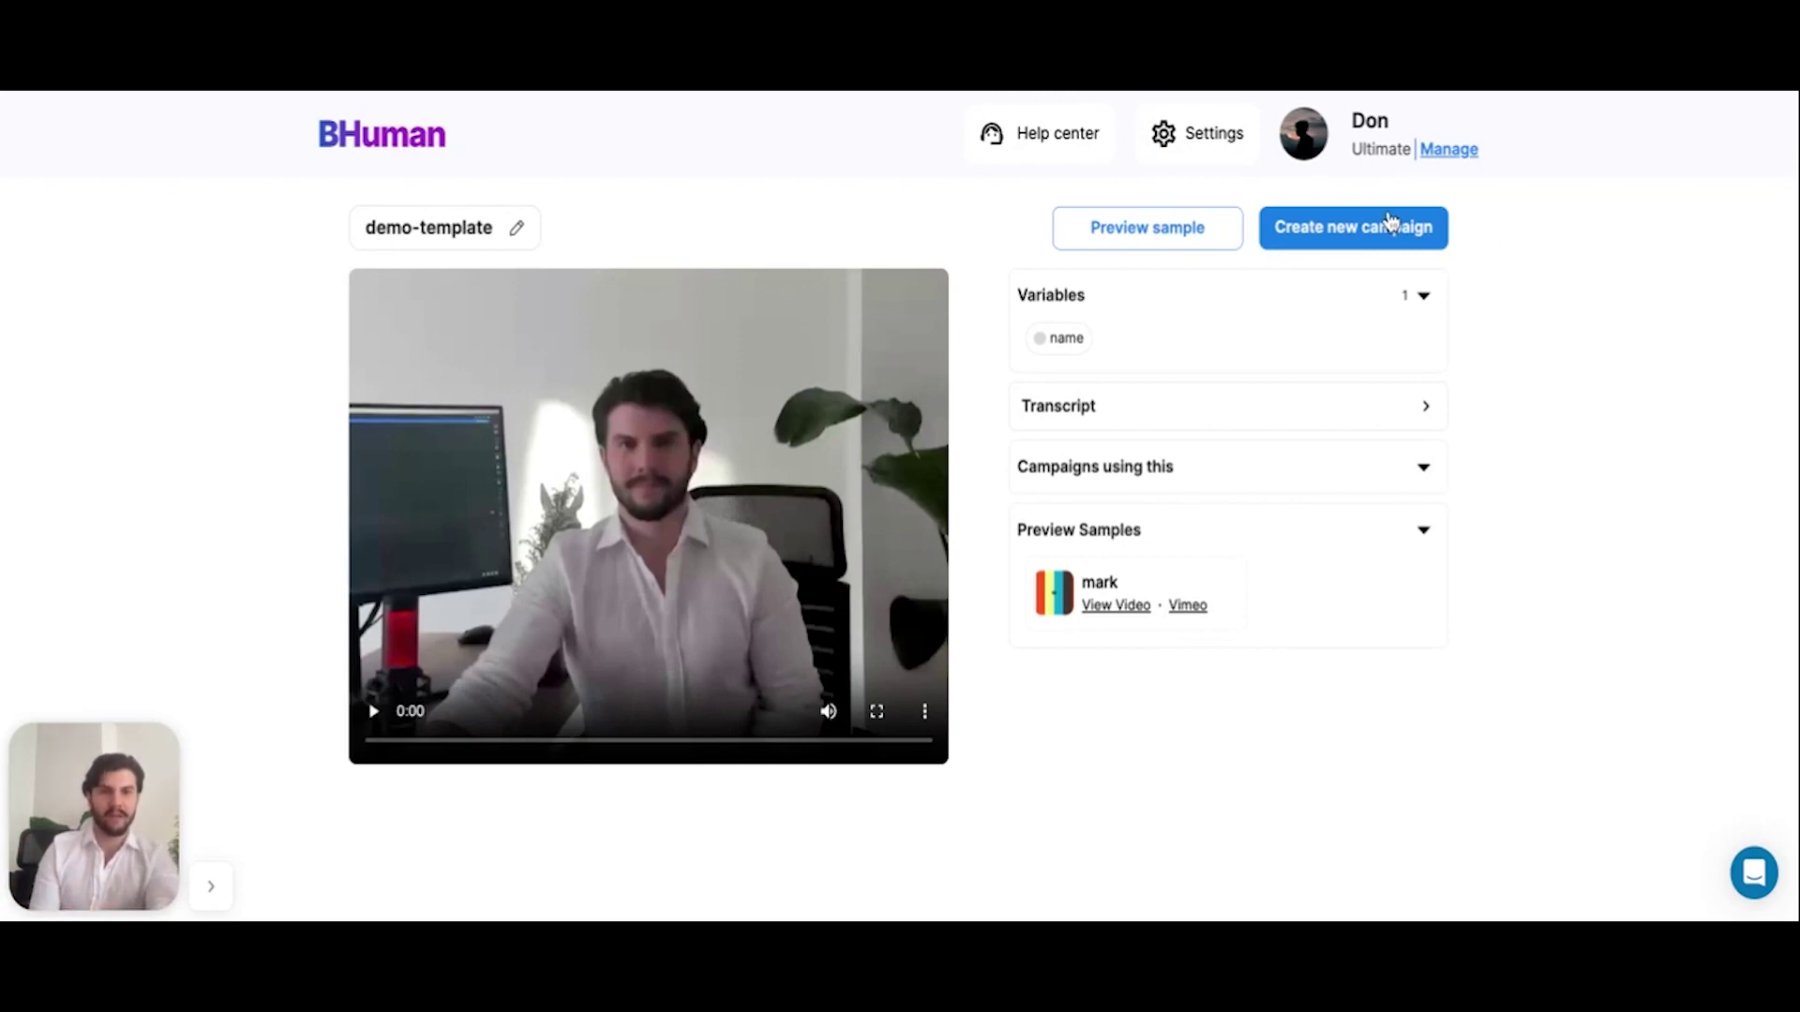
Create a campaign named 'demo' in the Software industry with the educate-customers use case
click(1390, 225)
click(909, 467)
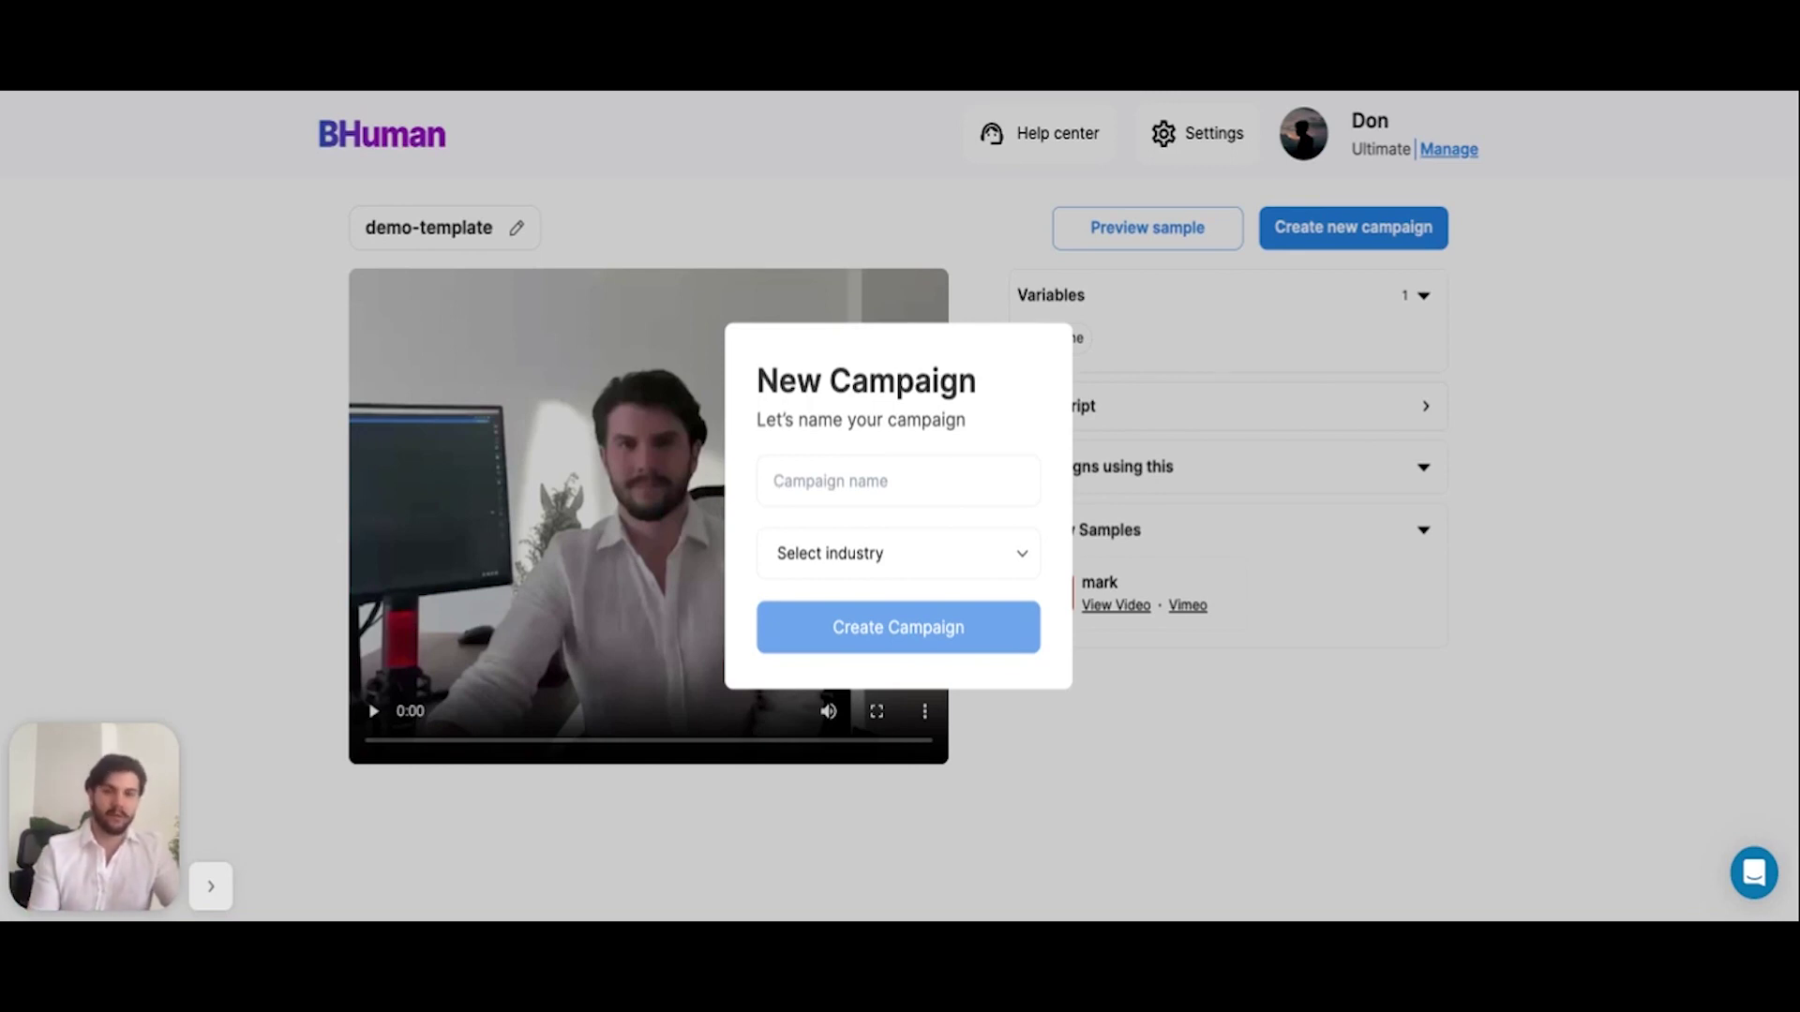
text(demo)
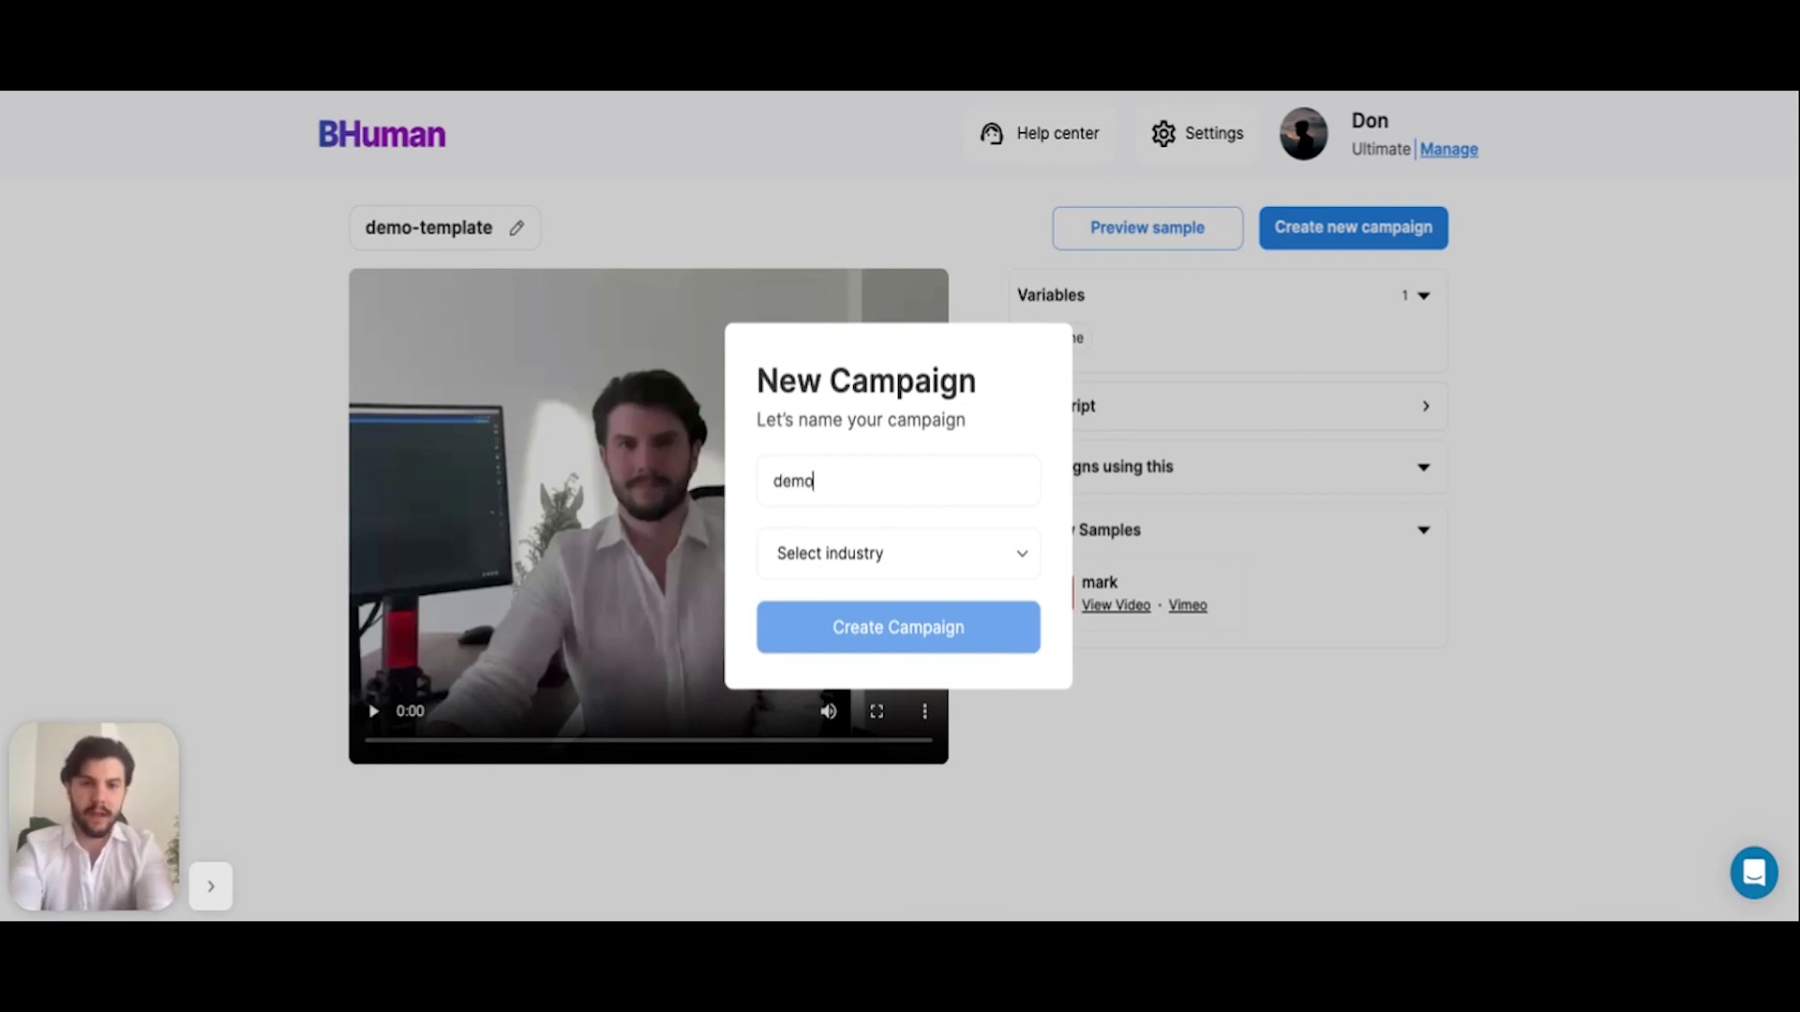
click(891, 551)
click(887, 775)
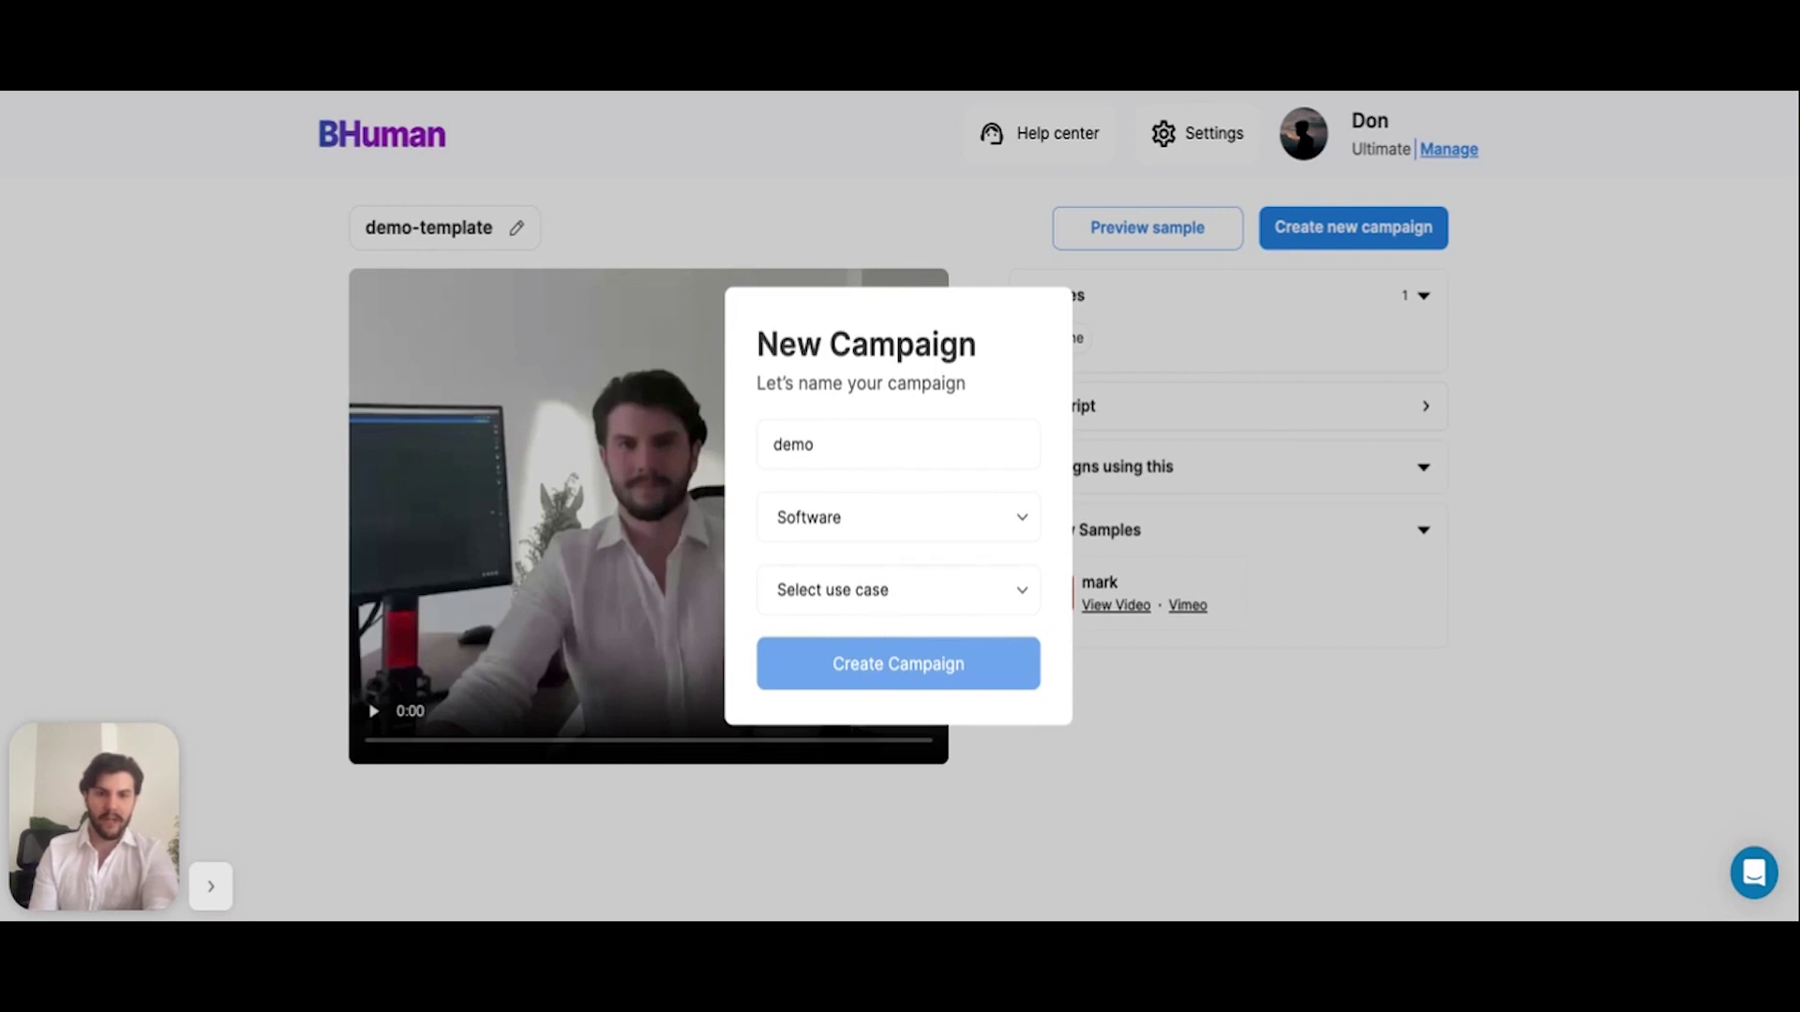
click(871, 763)
click(908, 691)
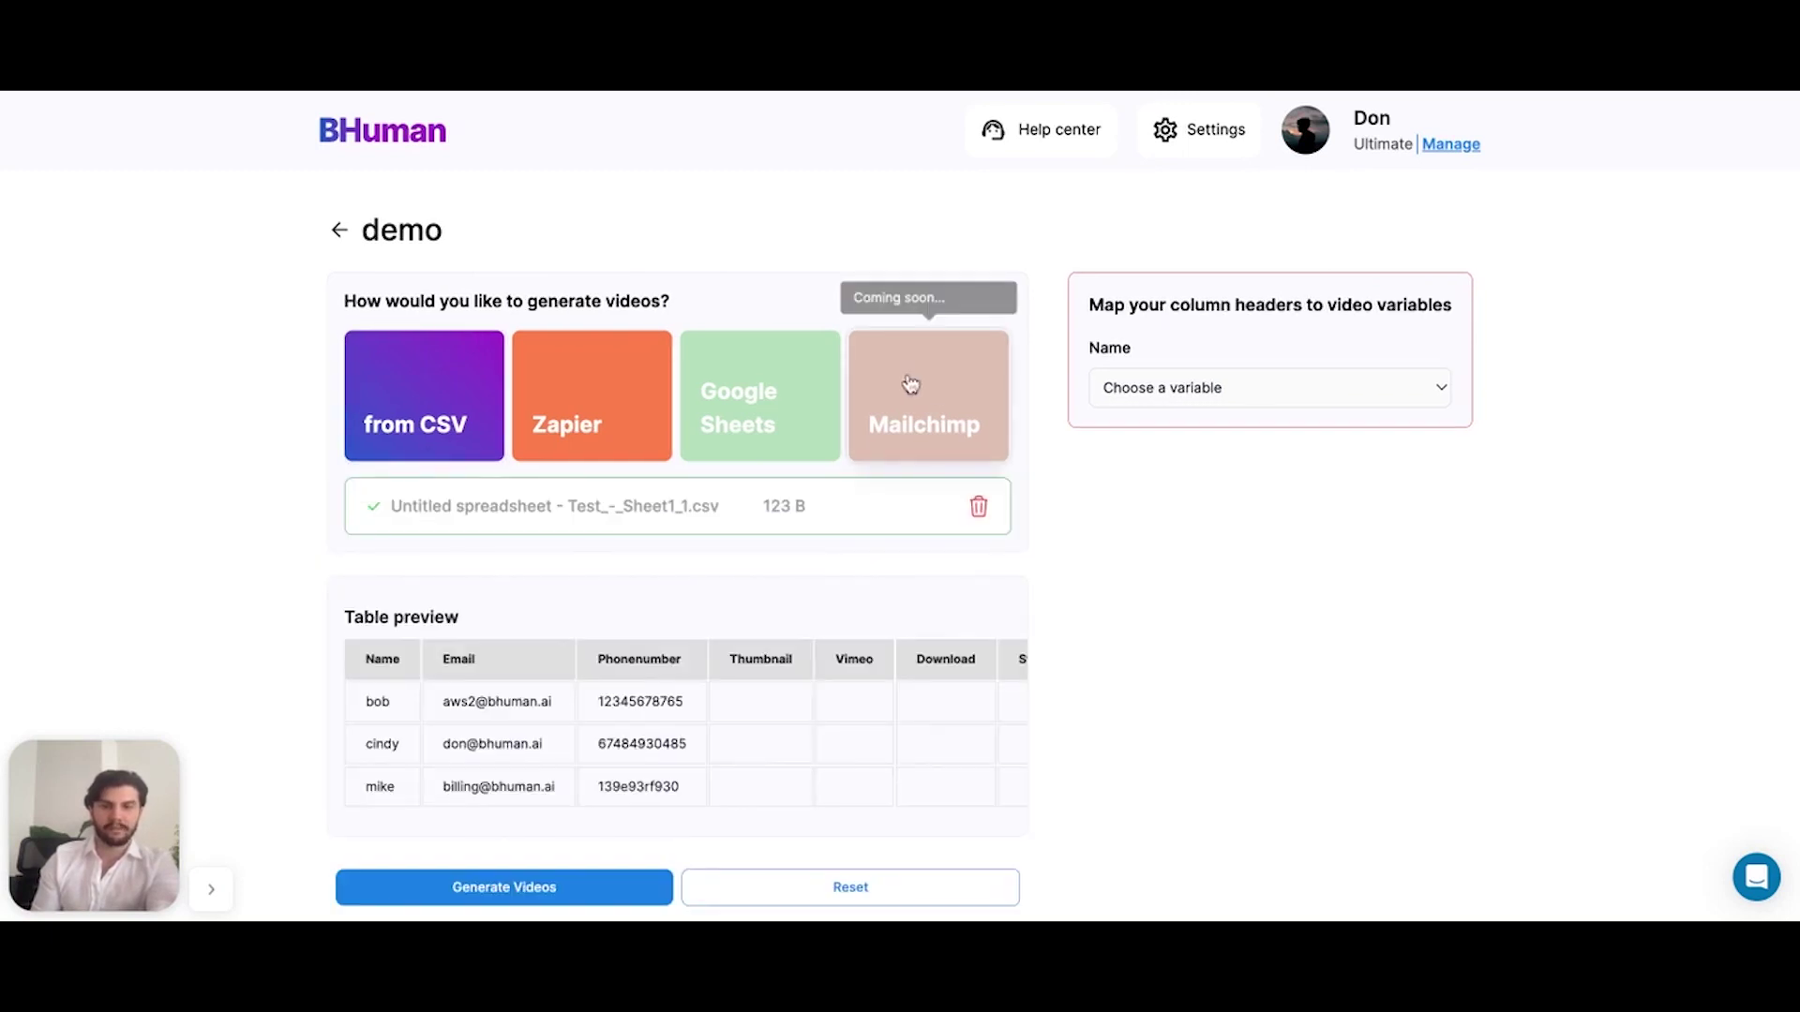
Scroll down the demo campaign page to the uploaded CSV and column-mapping panel
scroll(1173, 506, down, 1)
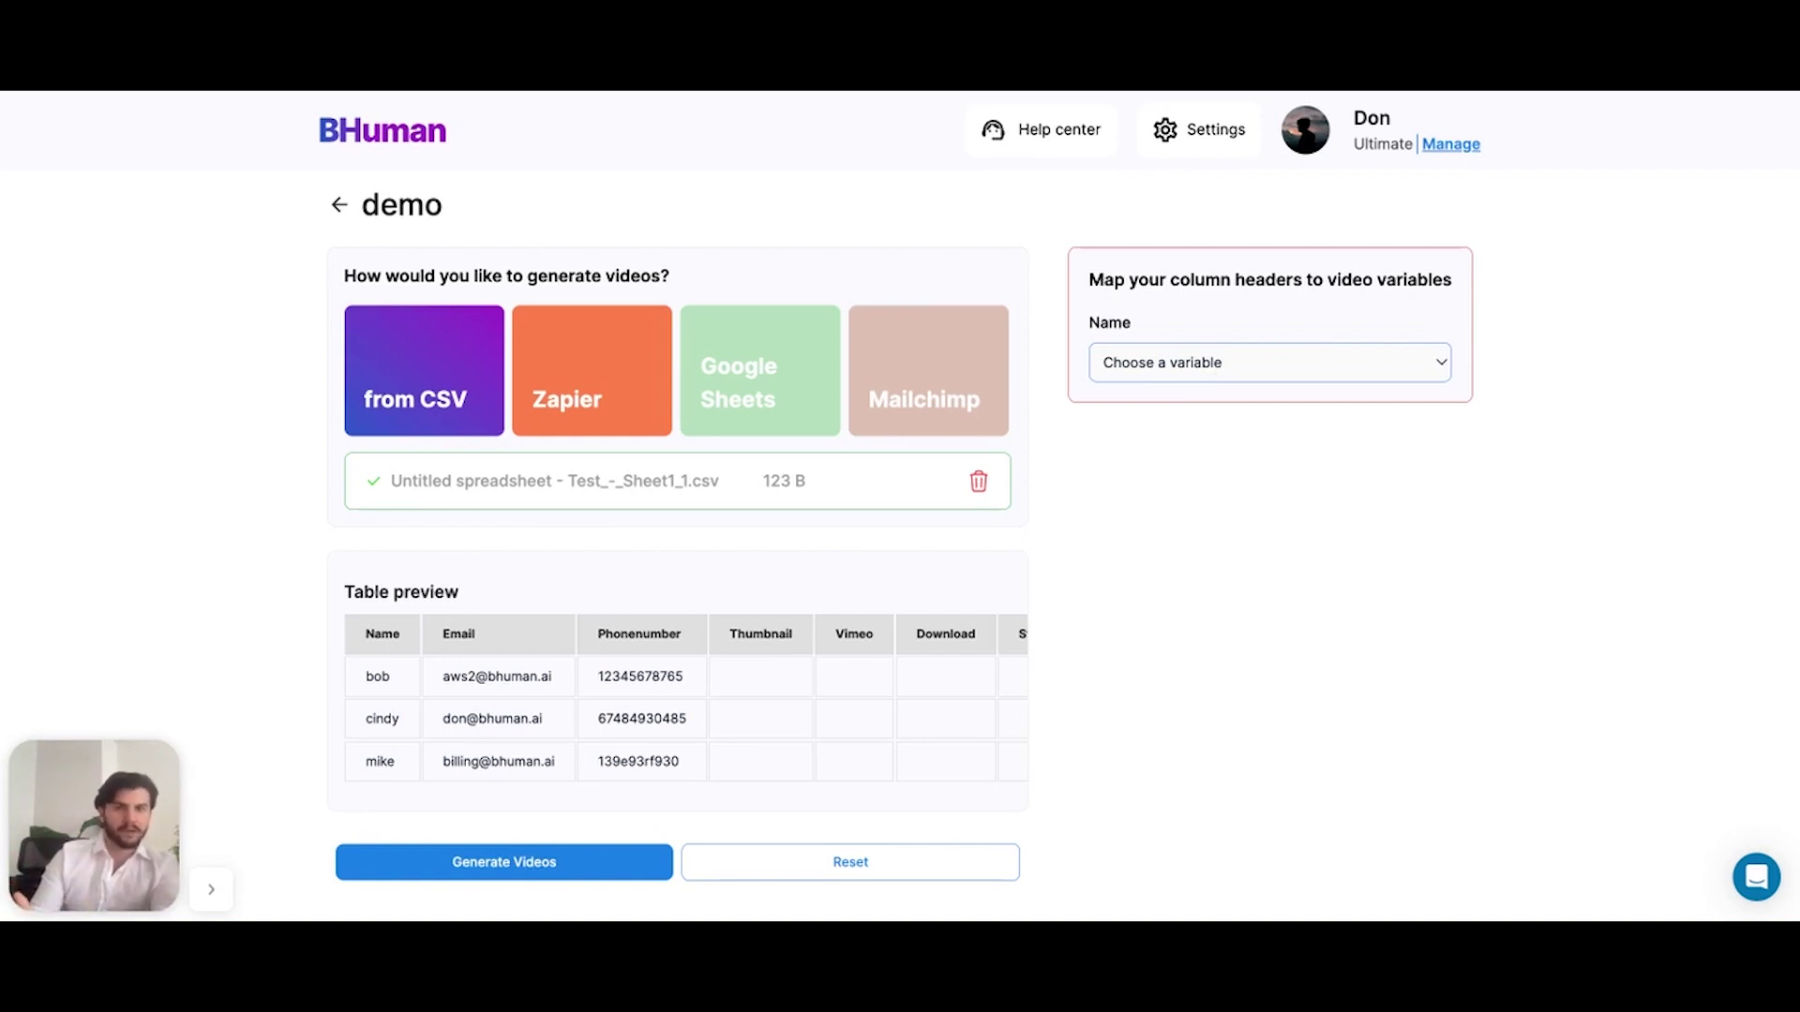
Map the CSV Name column to the name variable and generate videos for all three contacts
click(1209, 392)
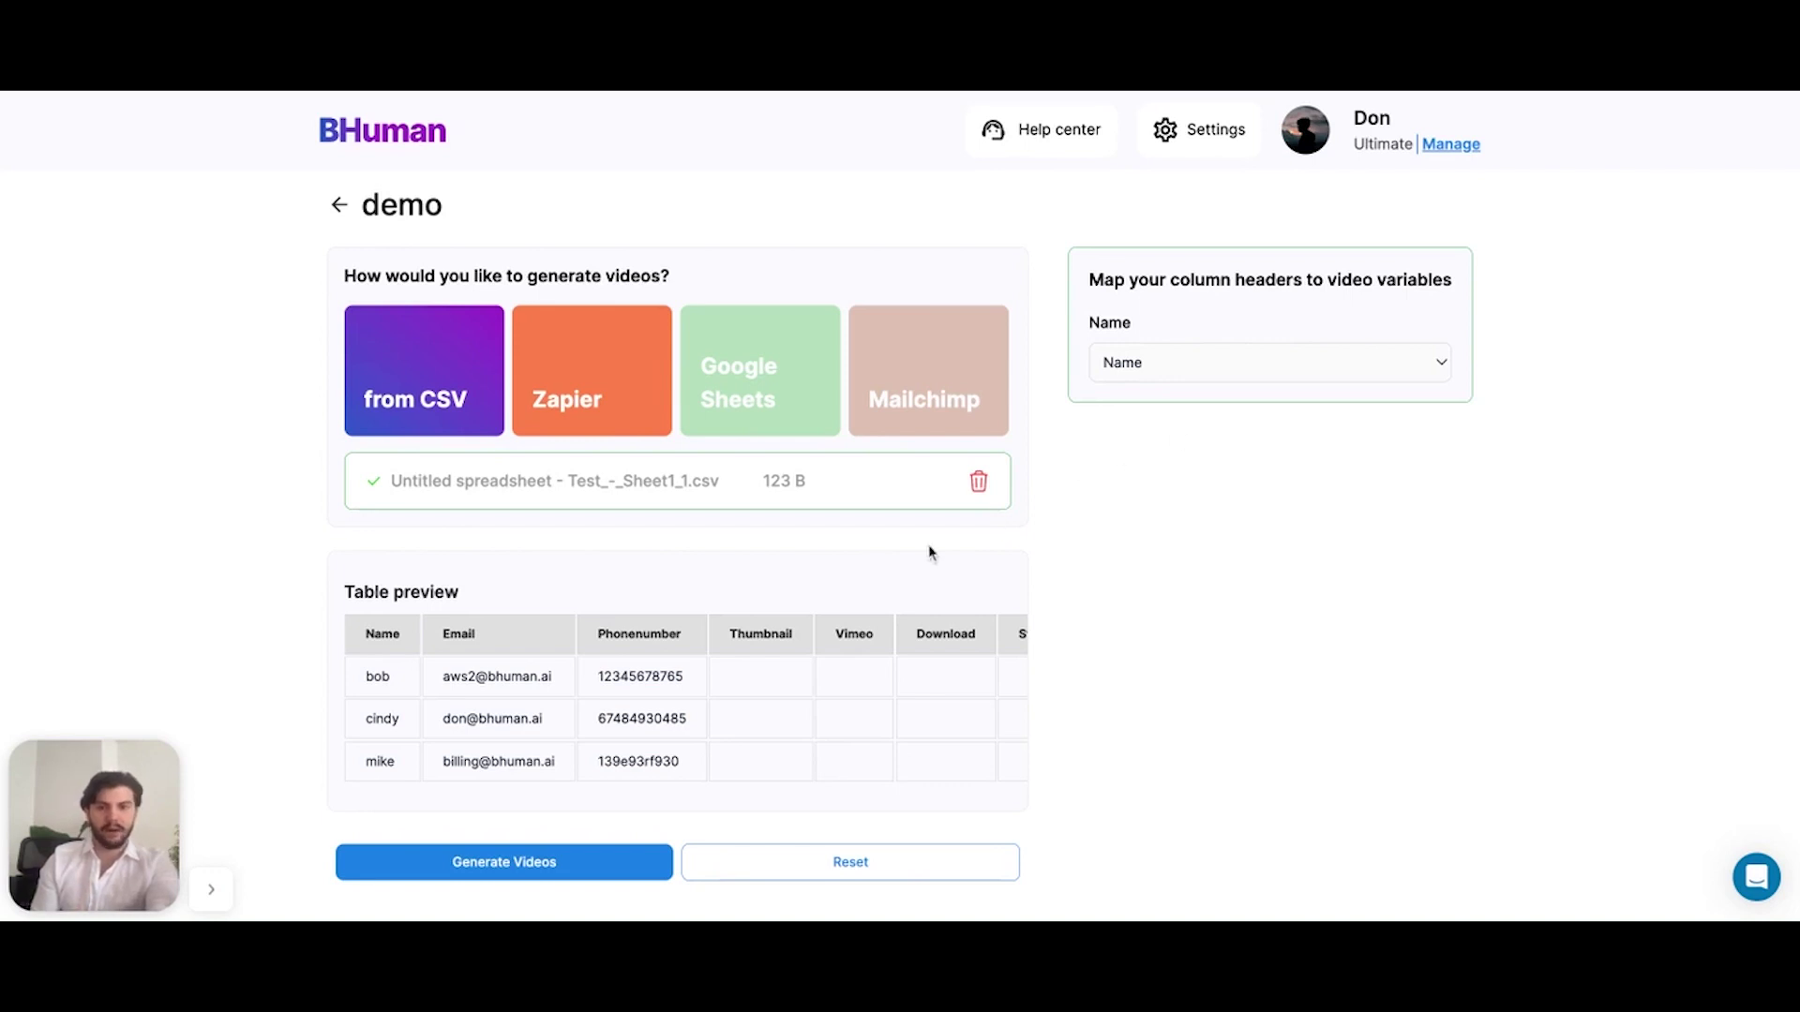
click(449, 869)
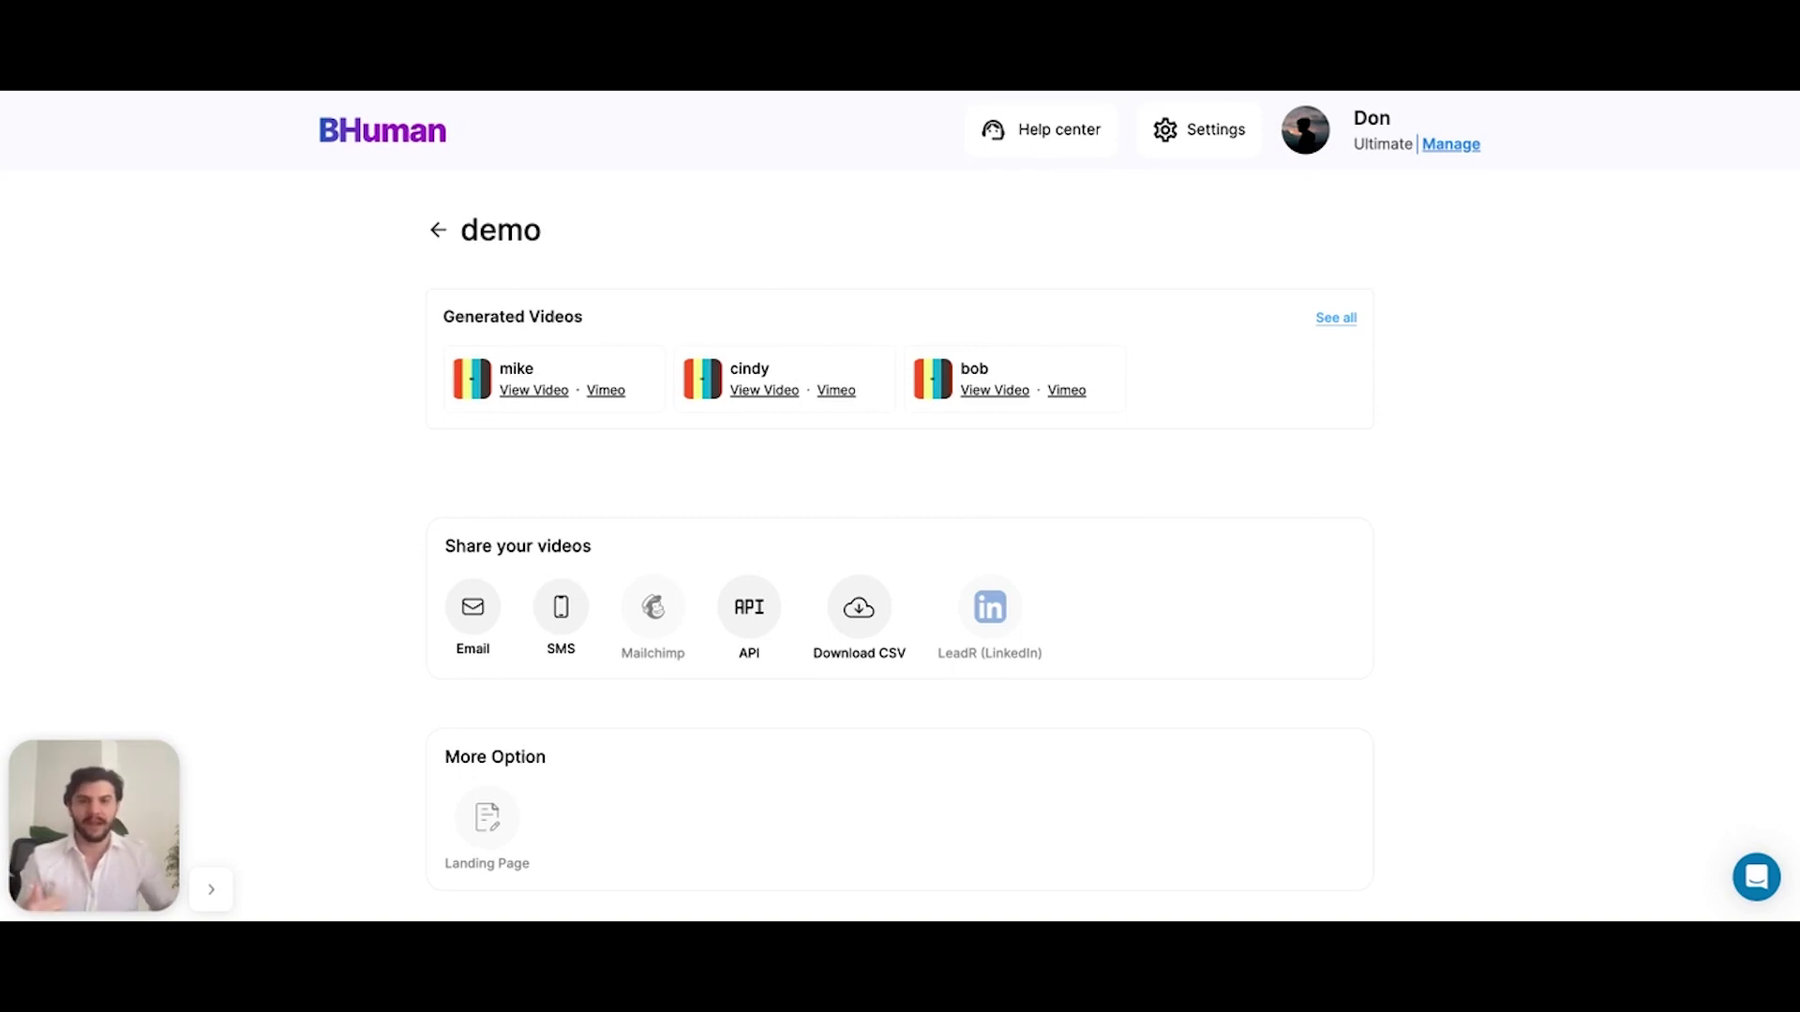
Show the Email sharing form for the three recipients and expand the sender email dropdown
scroll(346, 530, down, 1)
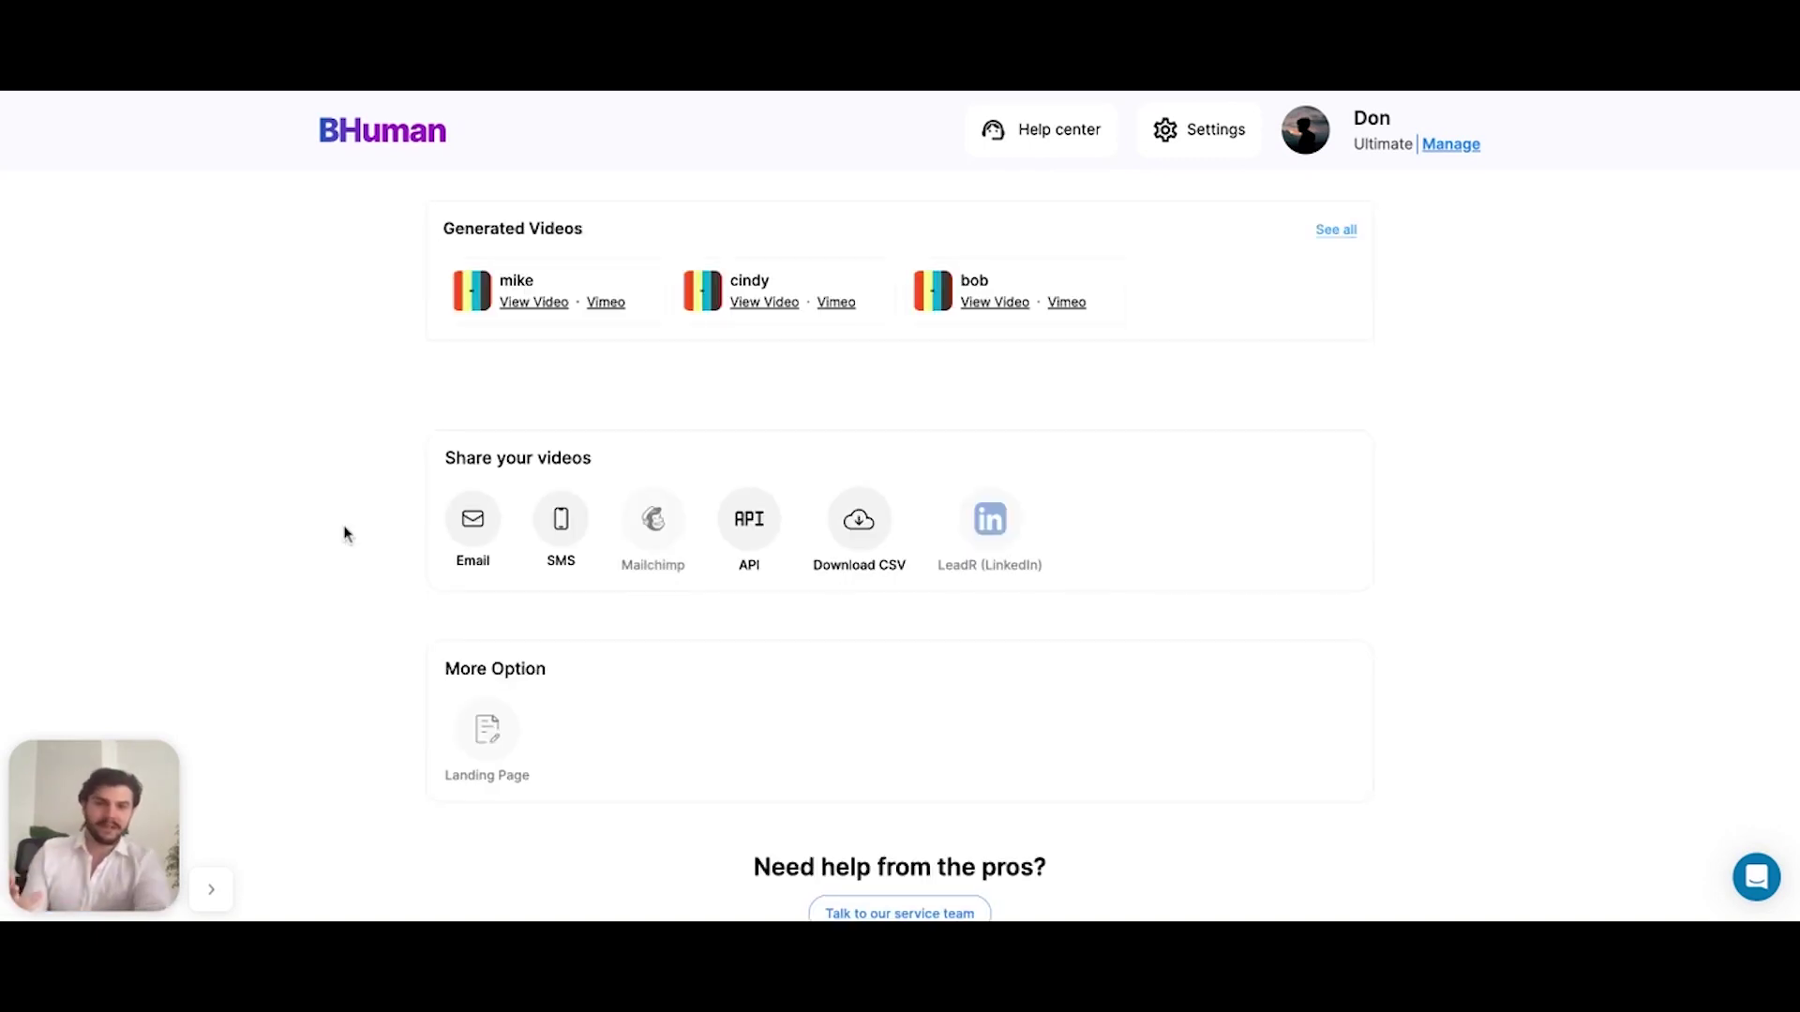
click(484, 539)
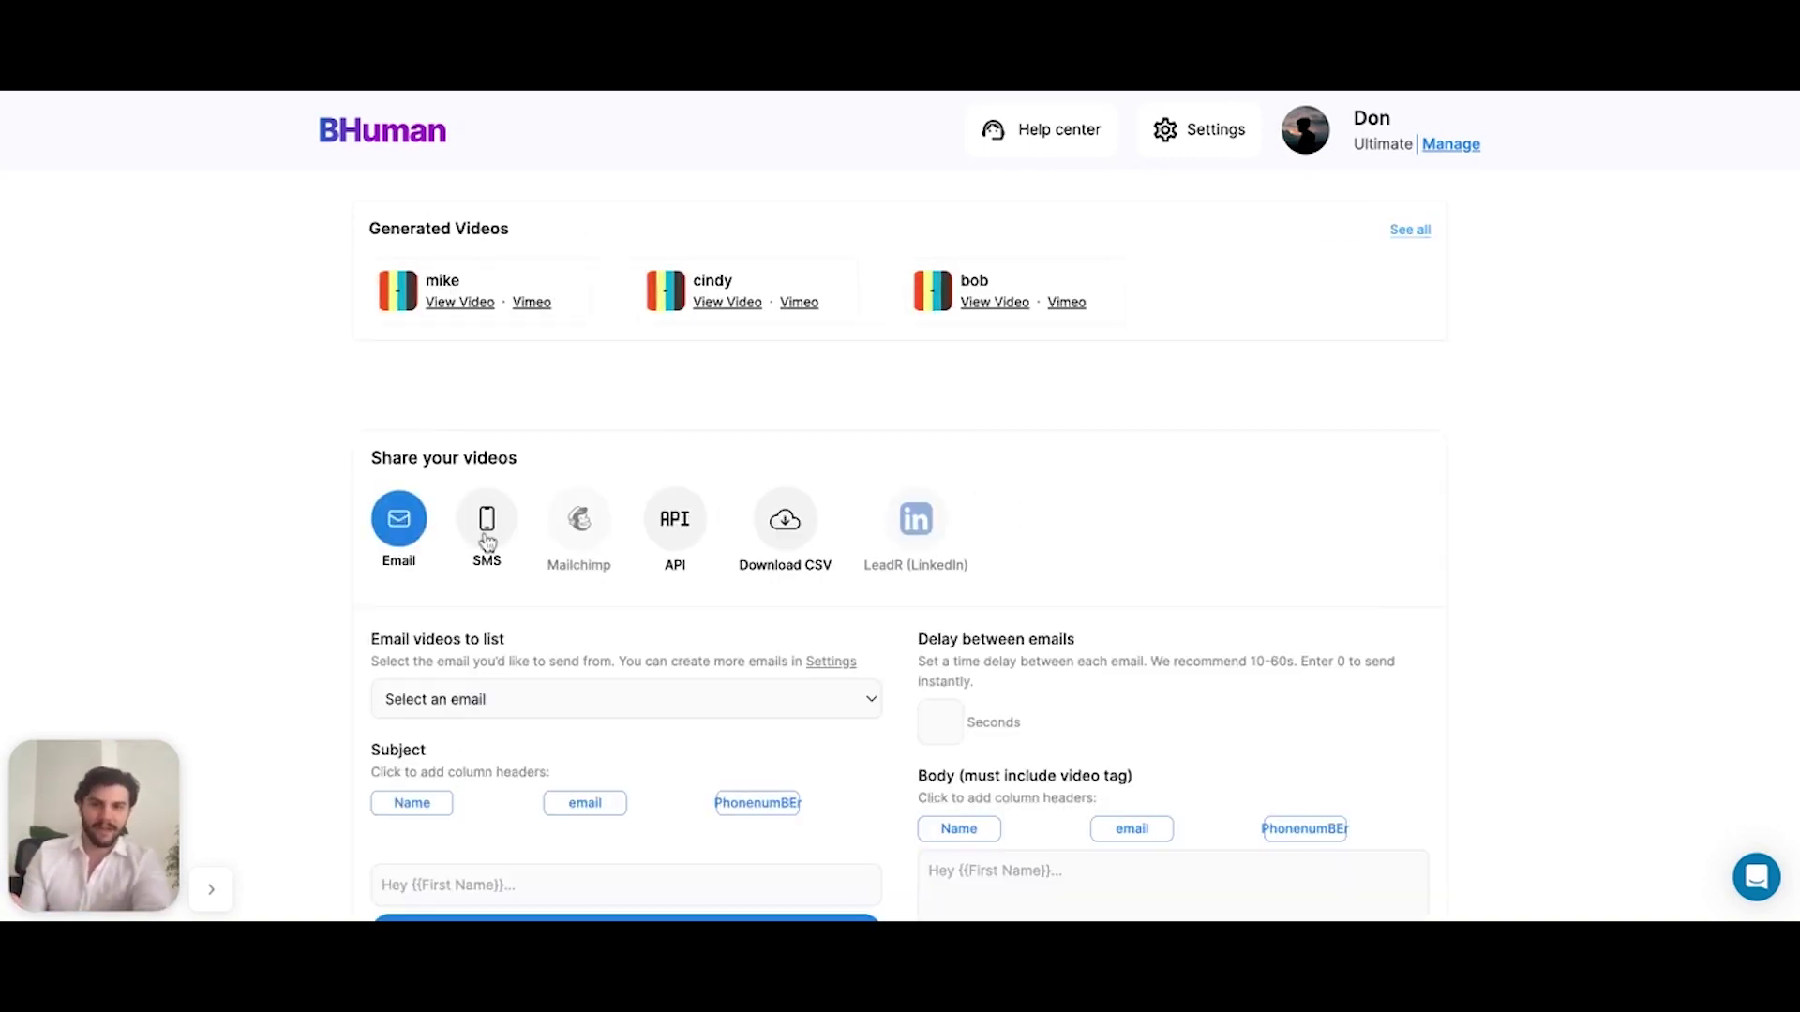
scroll(747, 643, down, 3)
scroll(747, 643, up, 1)
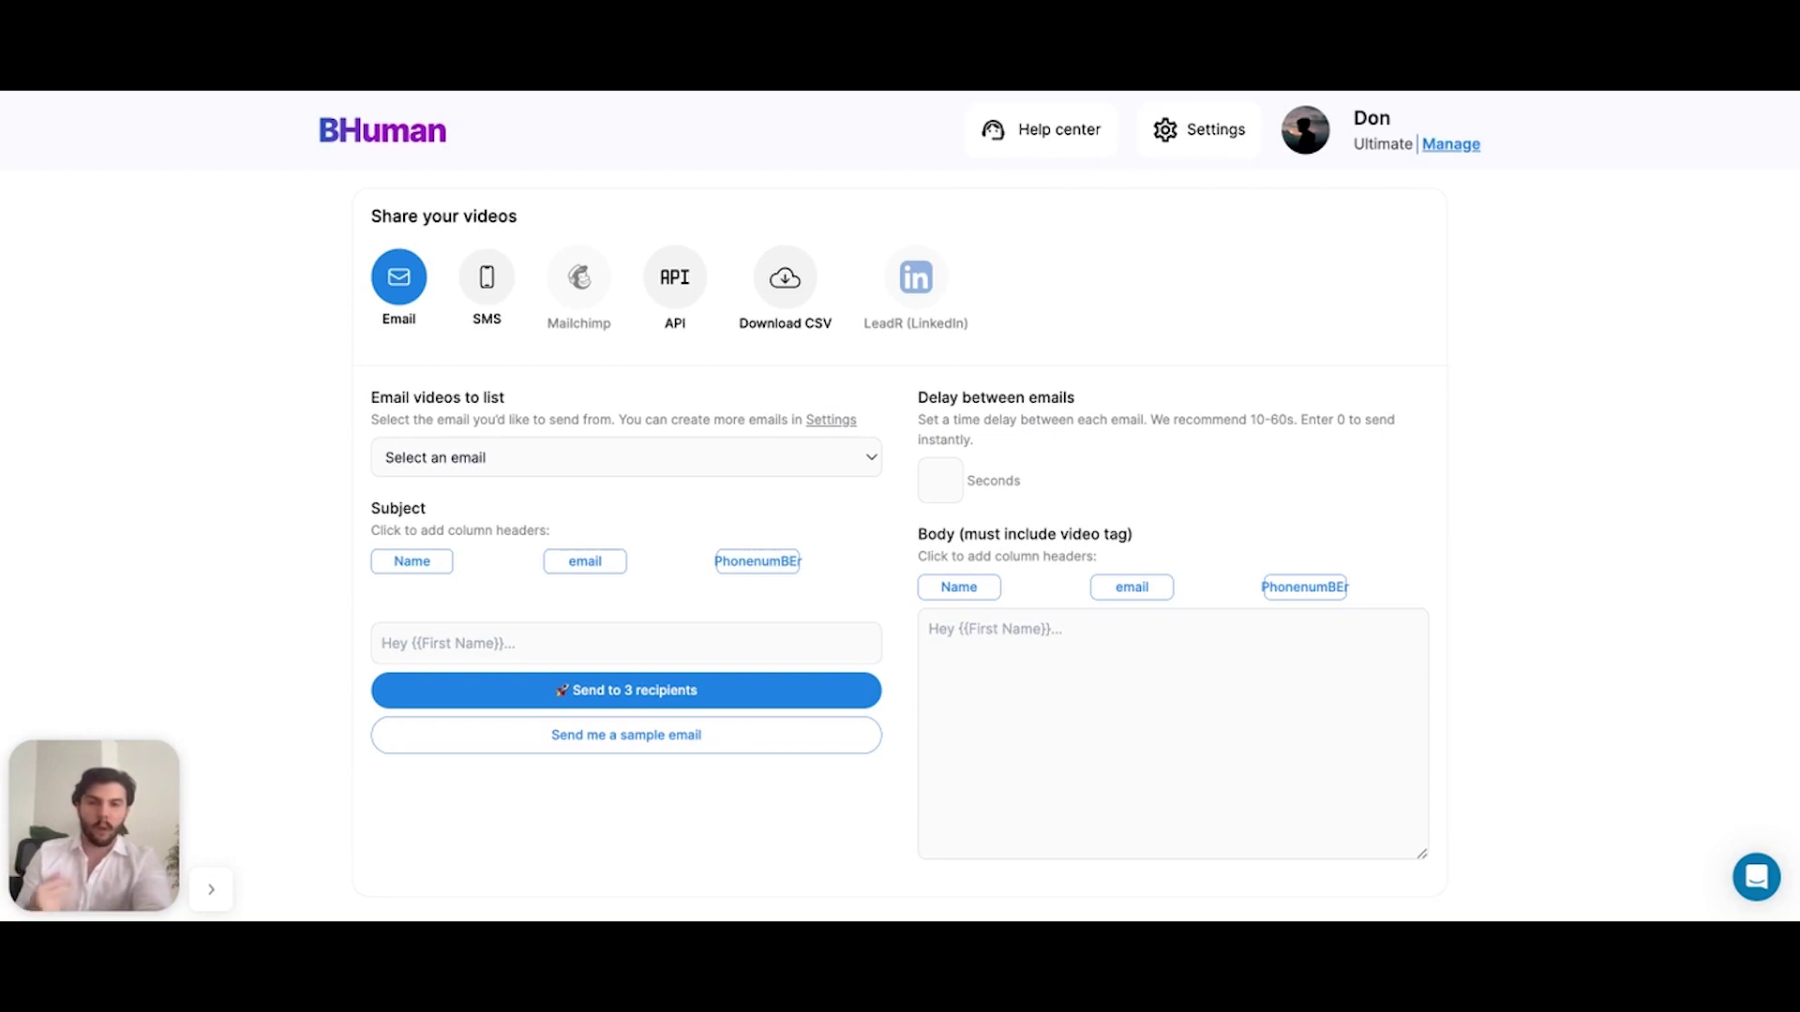
click(654, 459)
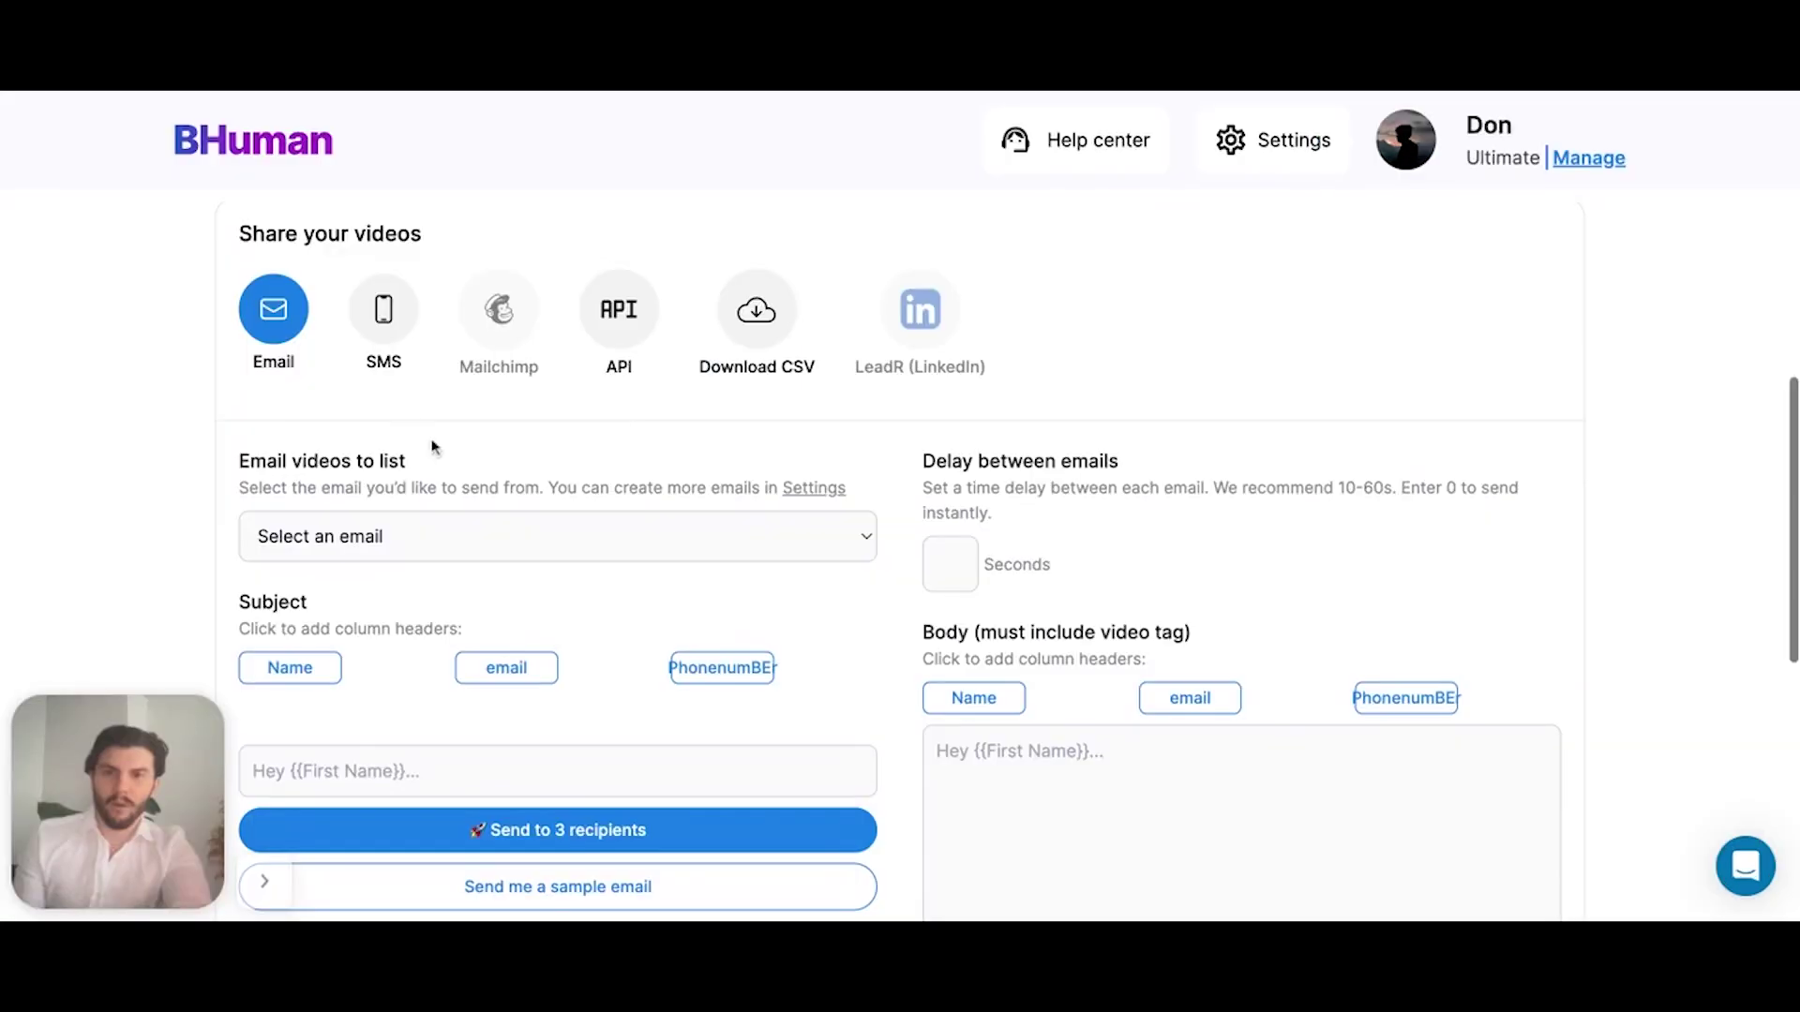
Switch video sharing to SMS to show the sending phone number and message form
click(382, 314)
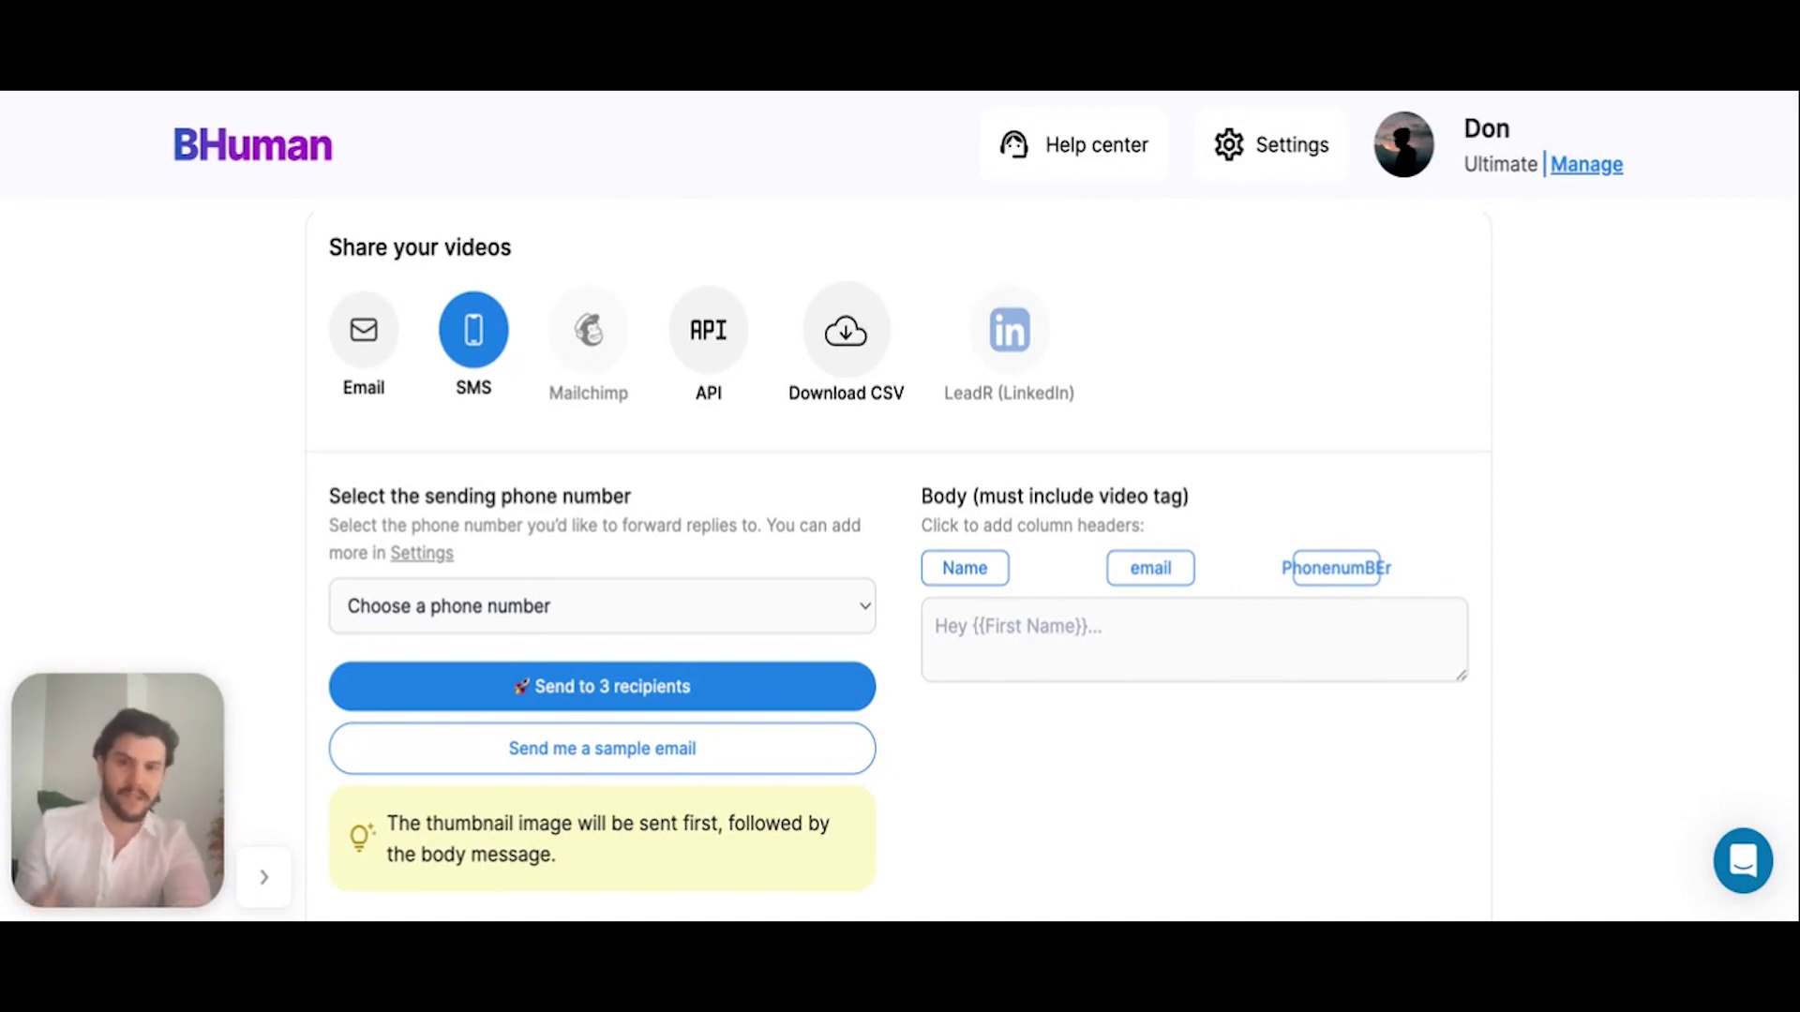
click(711, 338)
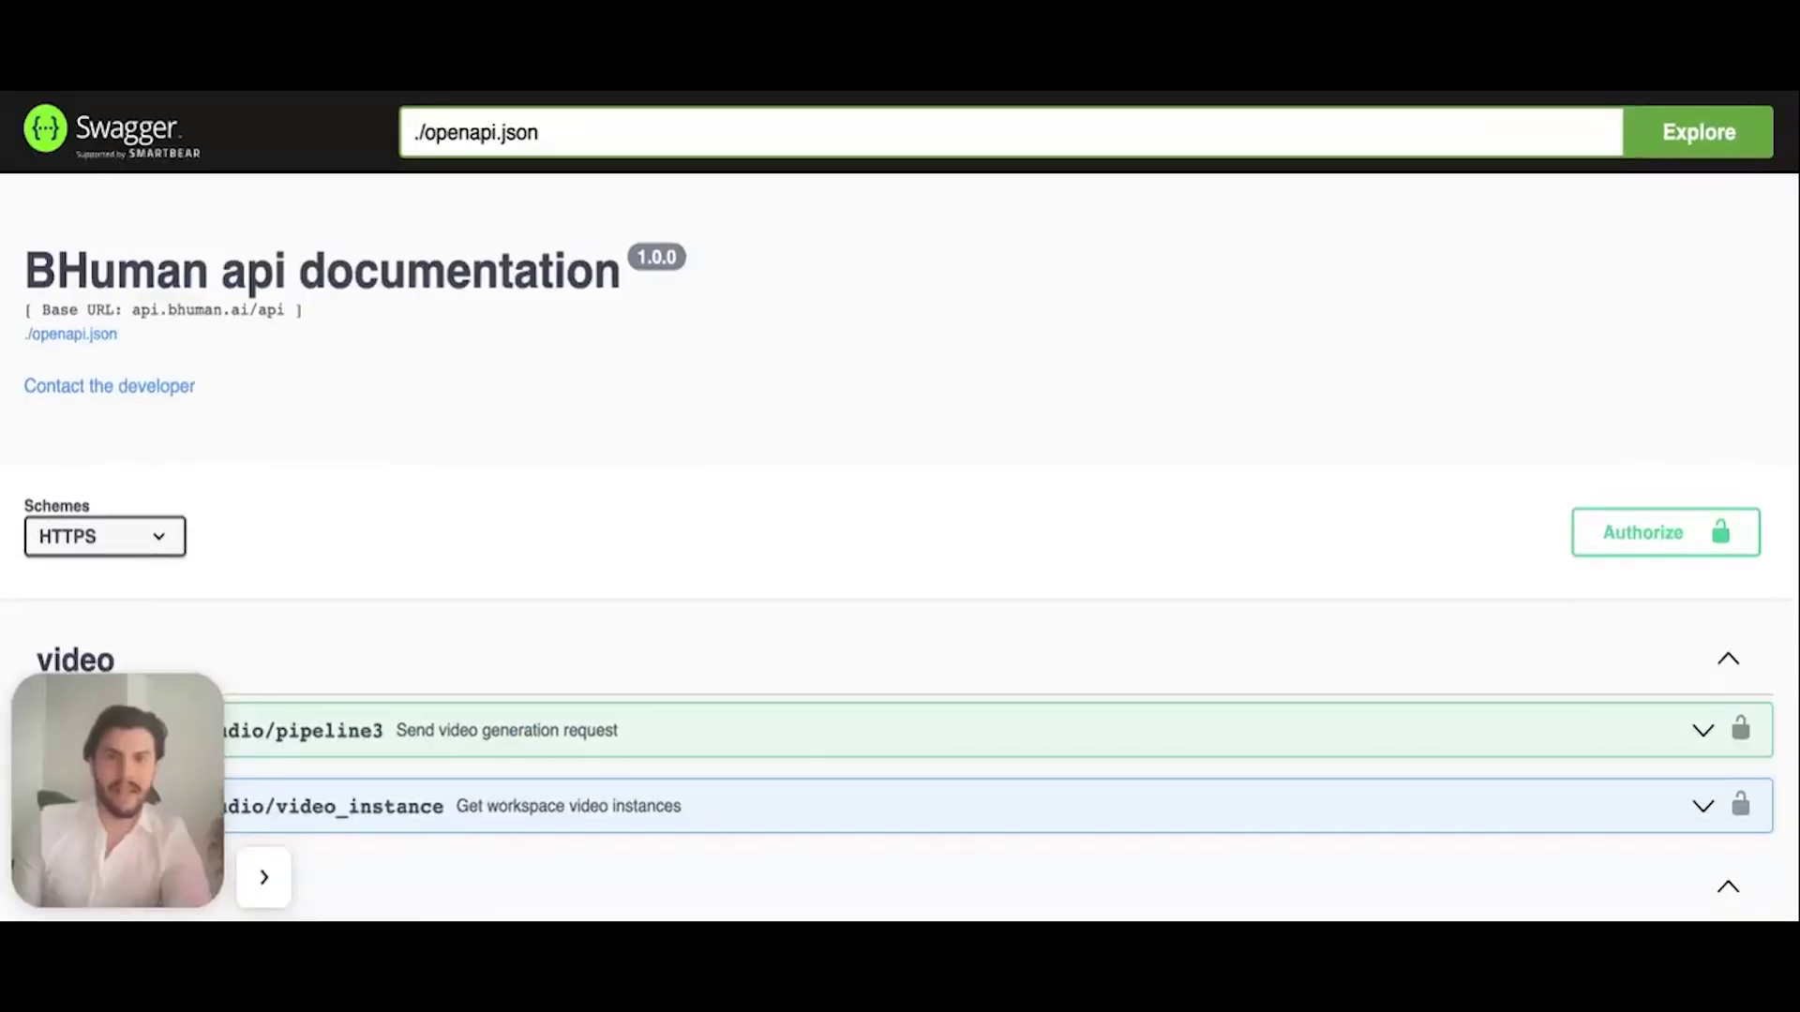
scroll(992, 519, down, 2)
scroll(988, 504, down, 2)
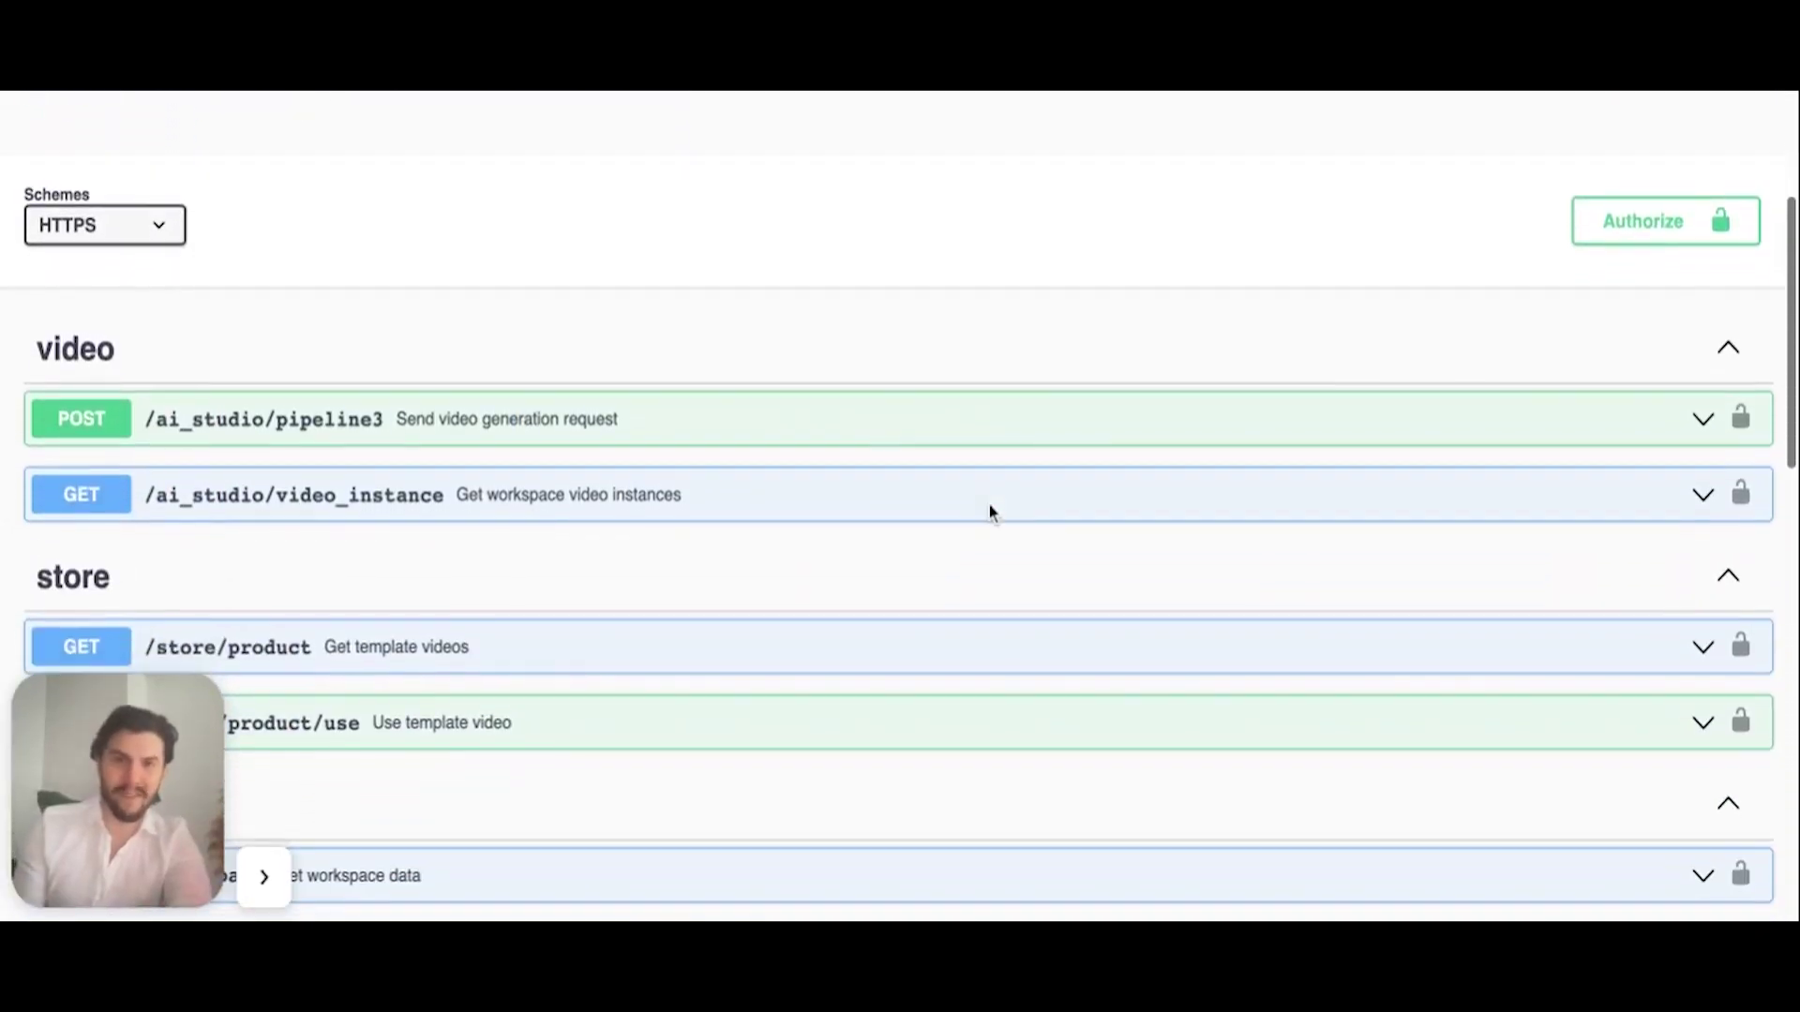
scroll(988, 504, down, 1)
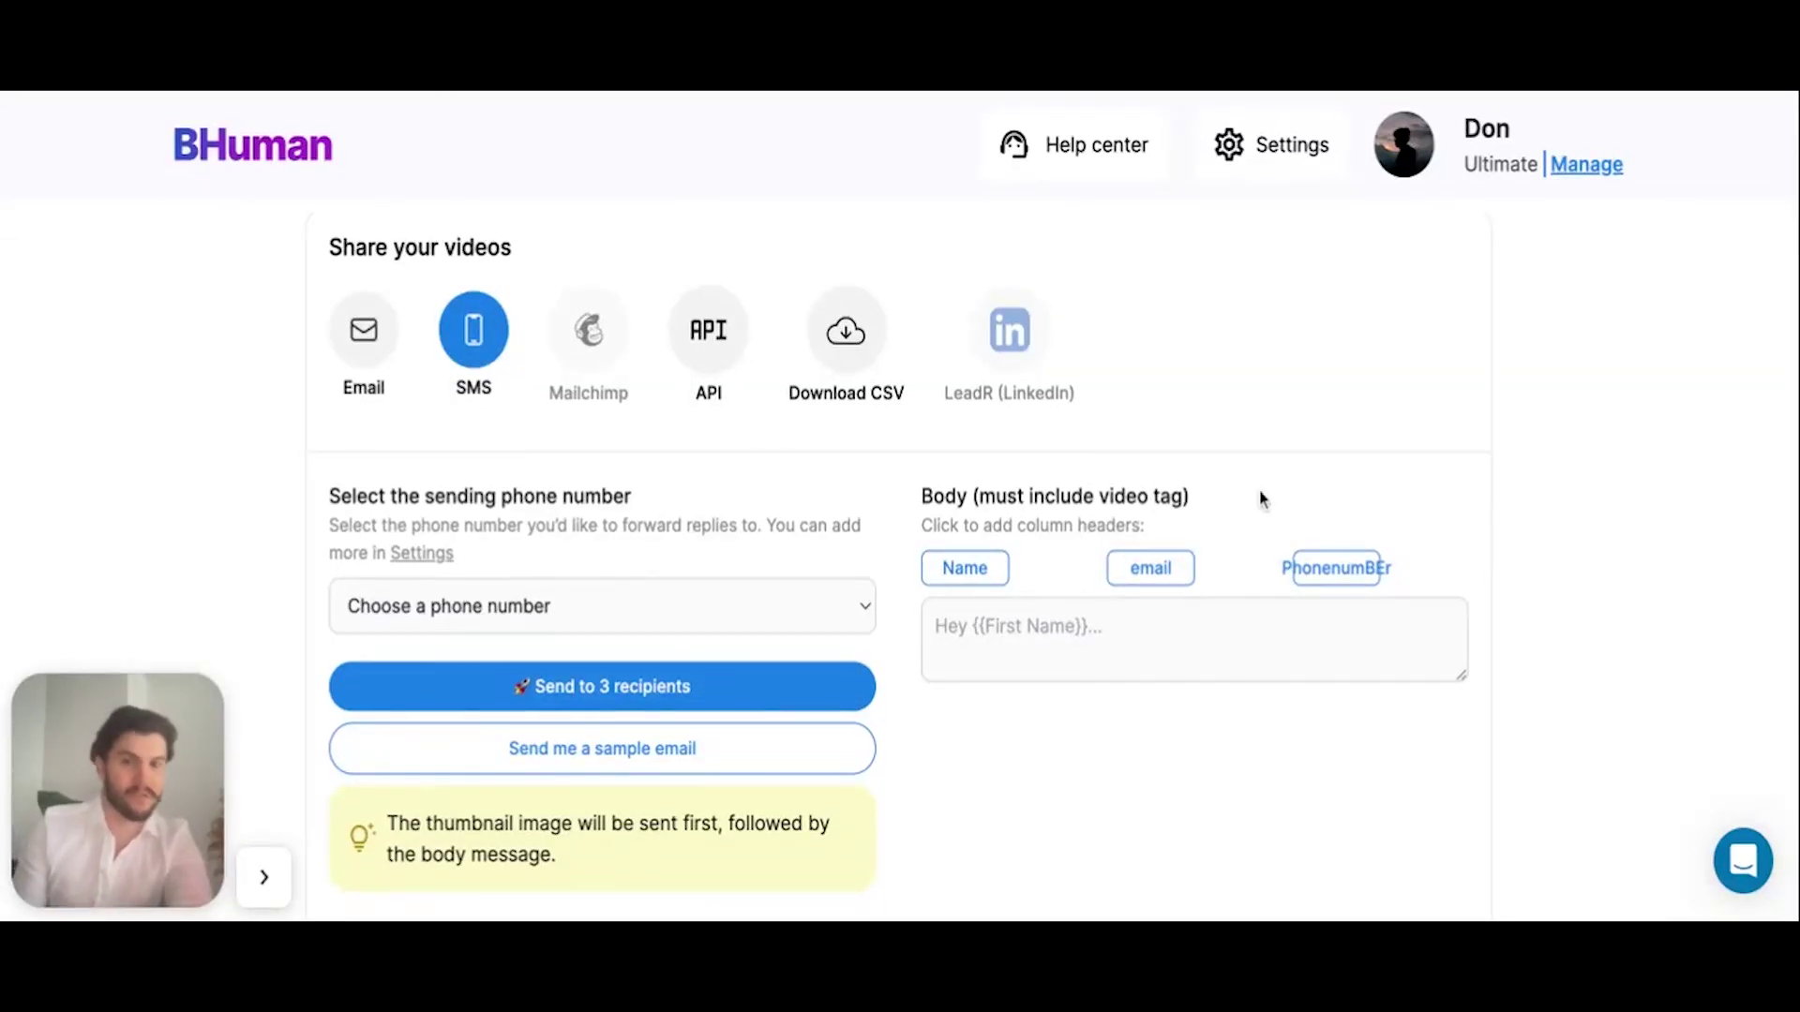
Scroll up to the demo campaign's three Generated Videos and the Share your videos options
scroll(1261, 500, up, 5)
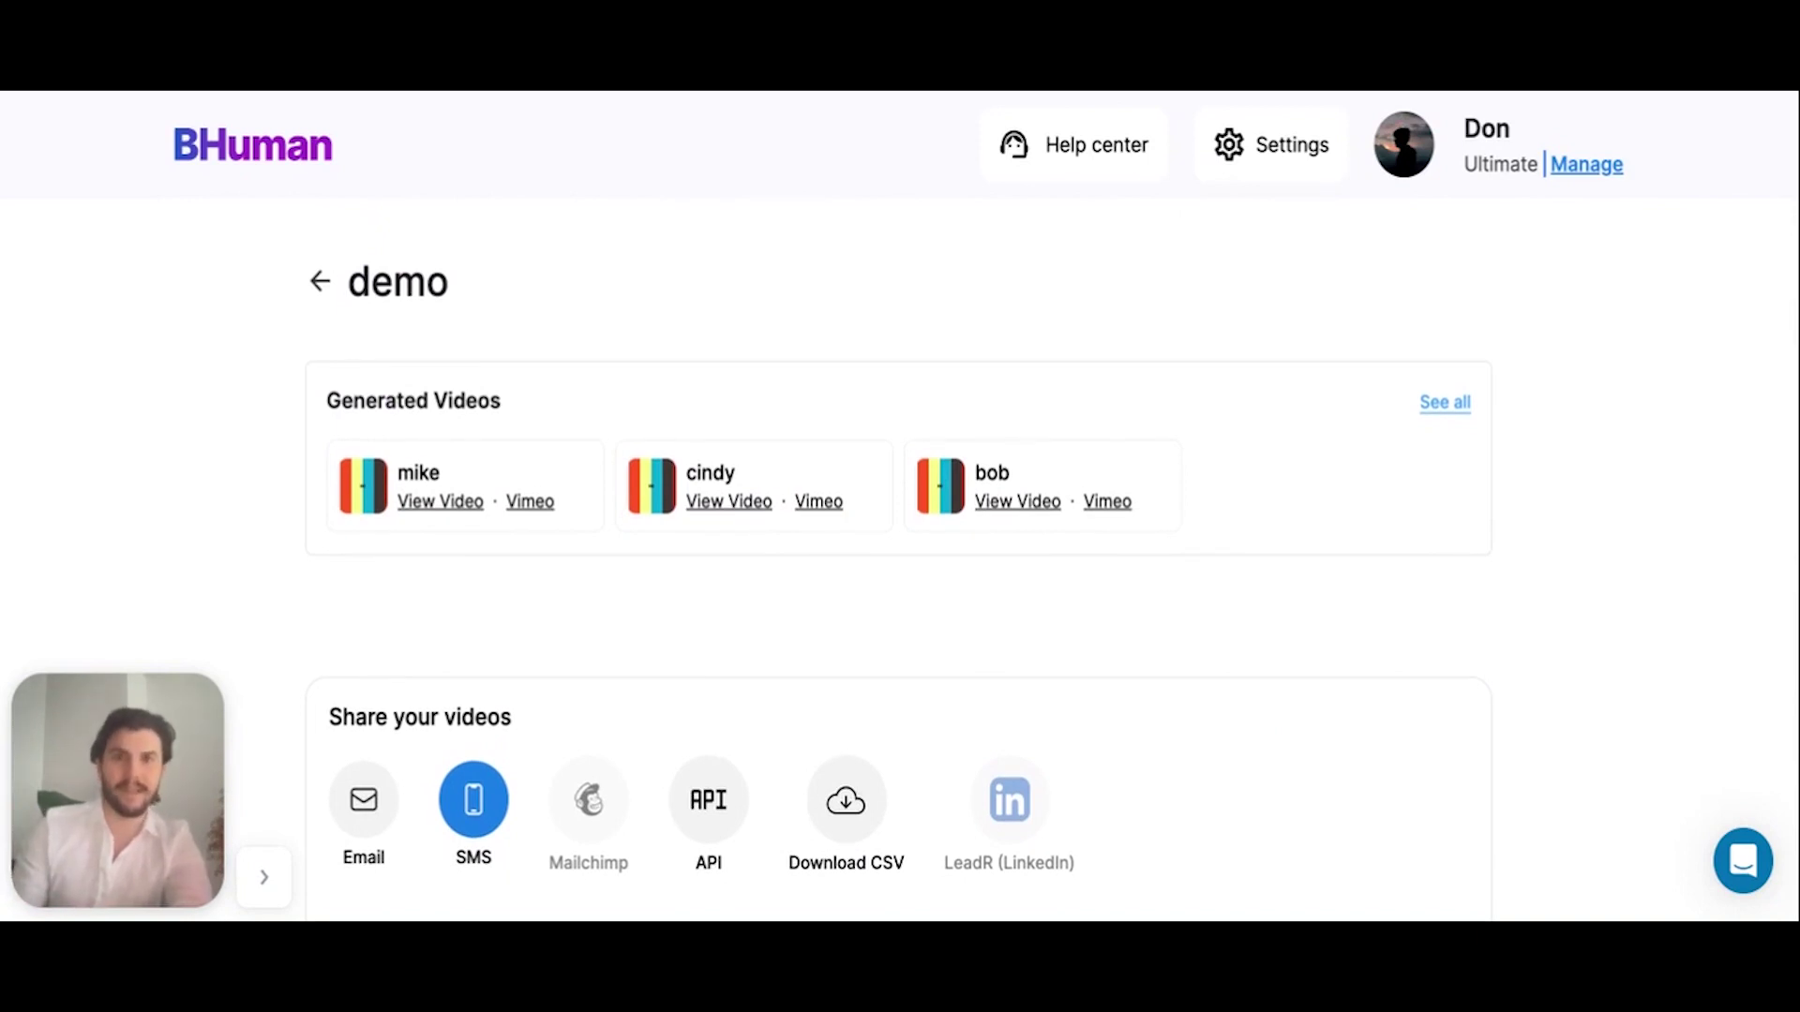
Go back with Alt+Left to the Campaigns list, now including demo
key(alt+Left)
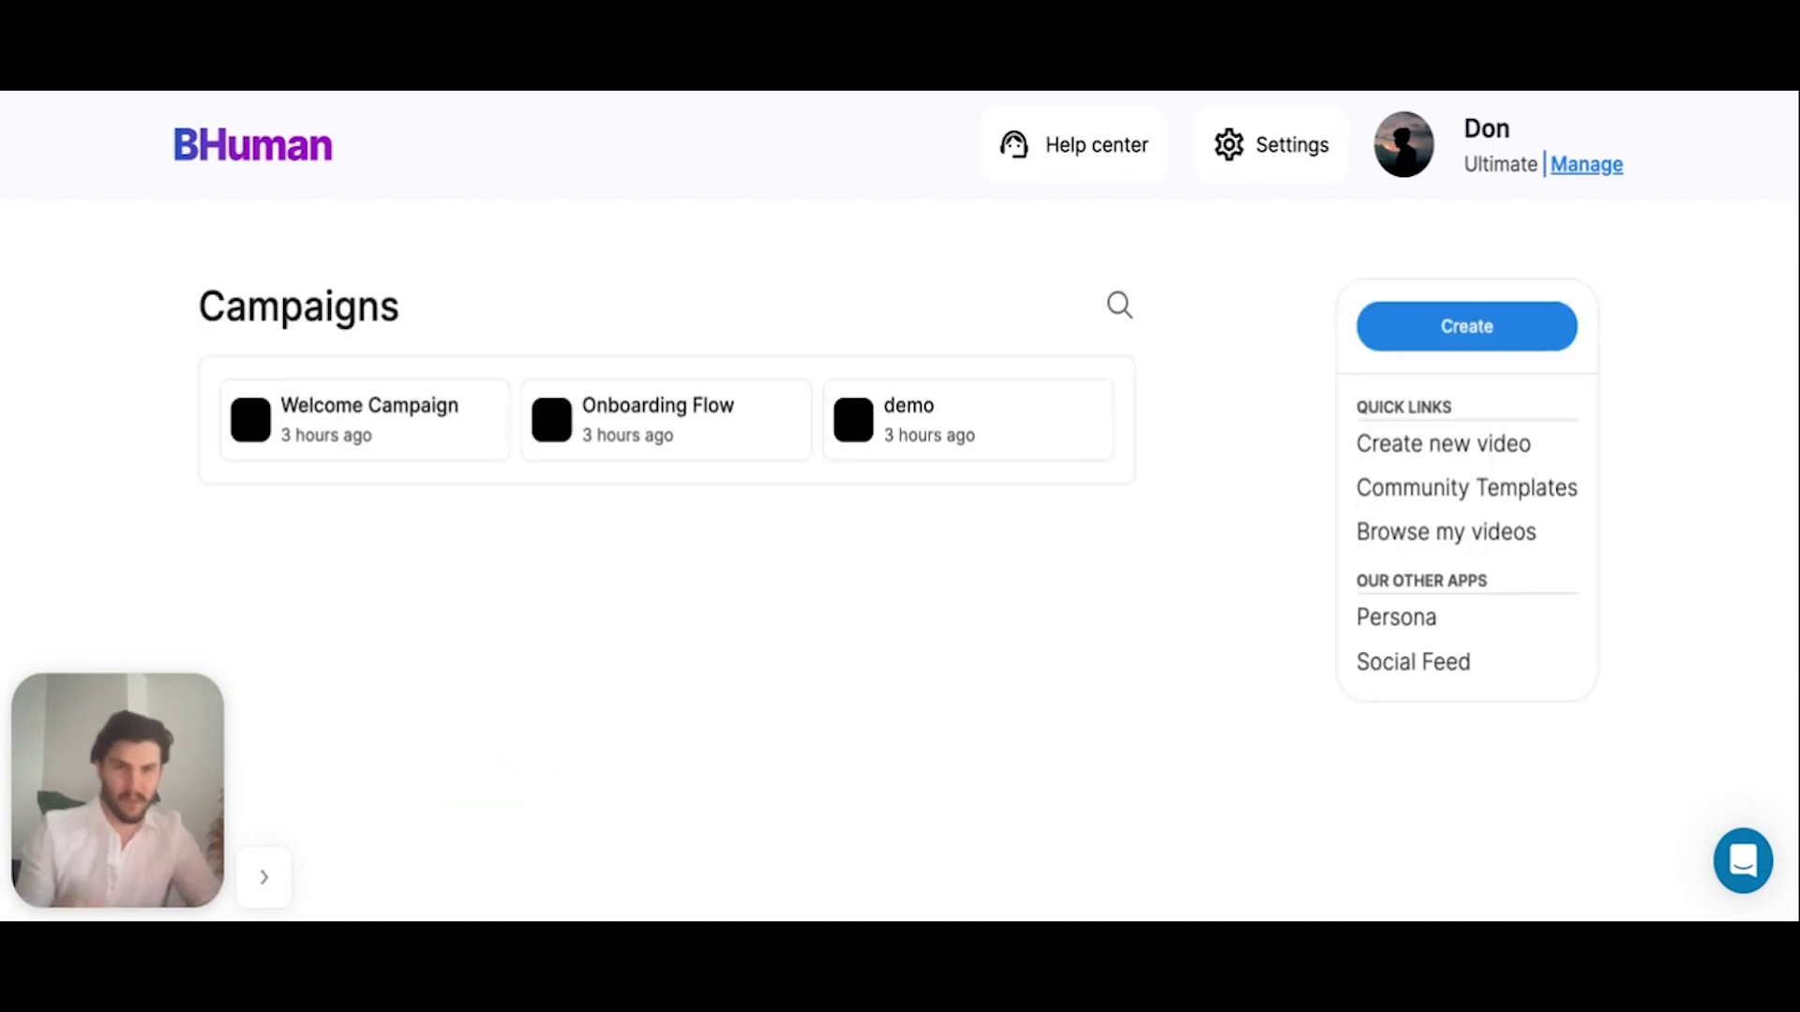